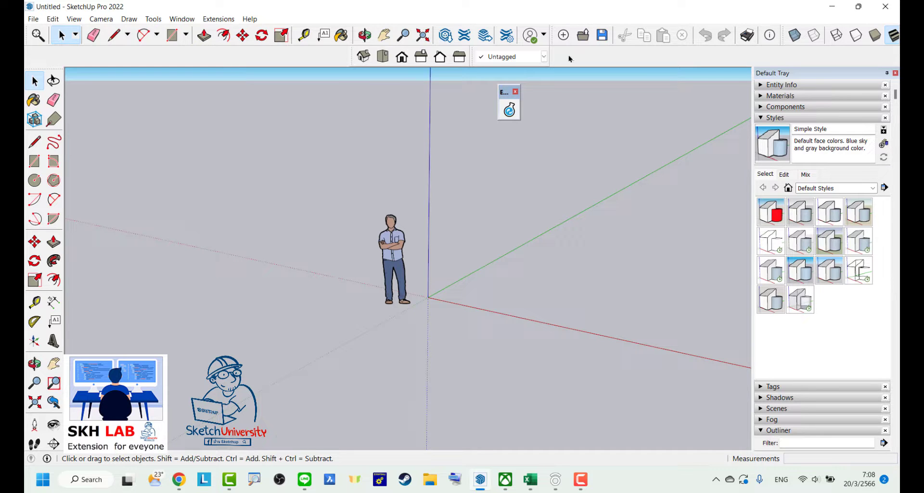
- Open ExtensionLab, log in, and shrink and dock its window beside the model
{"action": "left_click", "coordinate": [506, 115]}
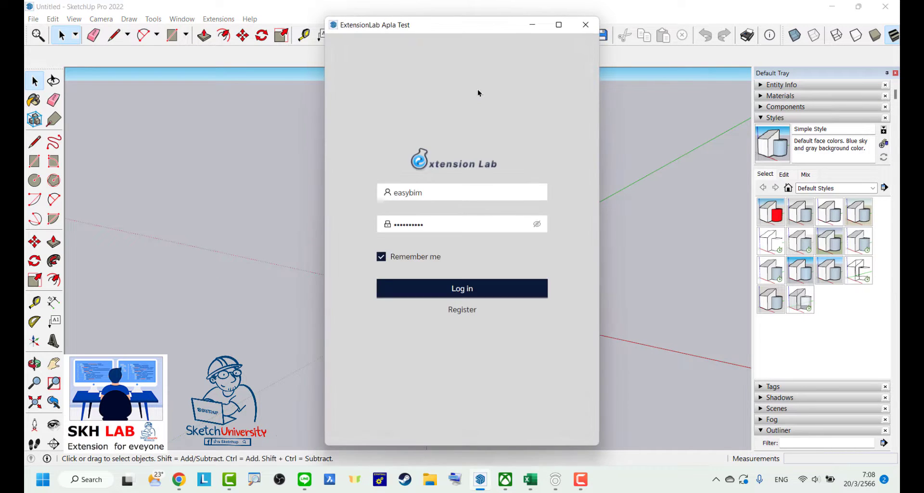
{"action": "left_click", "coordinate": [452, 291]}
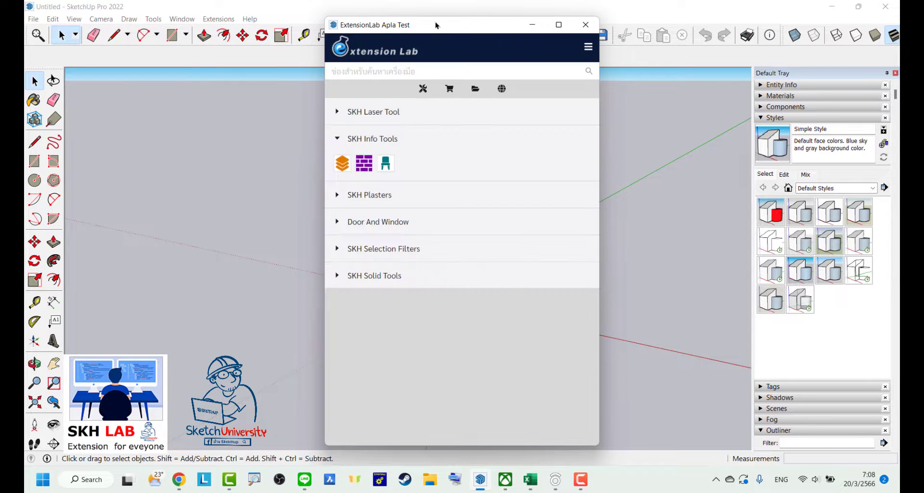
{"action": "mouse_move", "coordinate": [435, 17]}
{"action": "left_mouse_down"}
{"action": "mouse_move", "coordinate": [435, 134]}
{"action": "mouse_move", "coordinate": [631, 128]}
{"action": "left_mouse_up"}
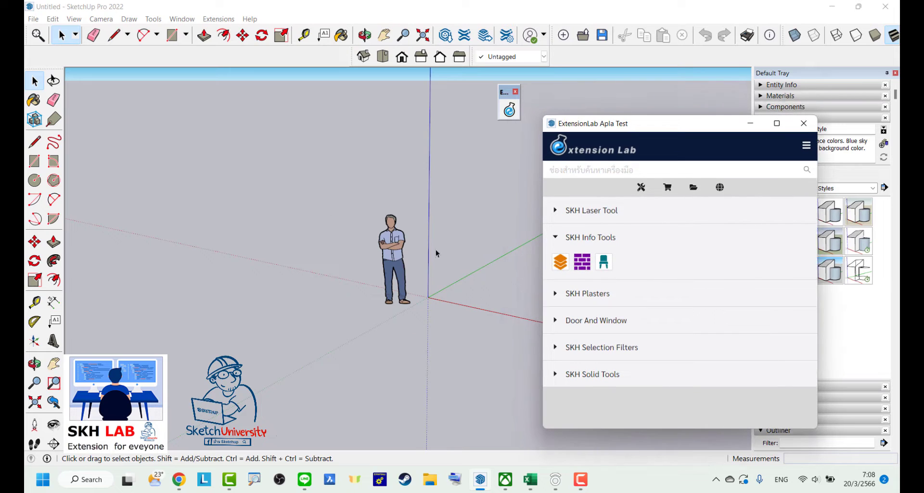
{"action": "scroll", "coordinate": [500, 274], "scroll_direction": "up", "scroll_amount": 2}
{"action": "scroll", "coordinate": [491, 259], "scroll_direction": "up", "scroll_amount": 2}
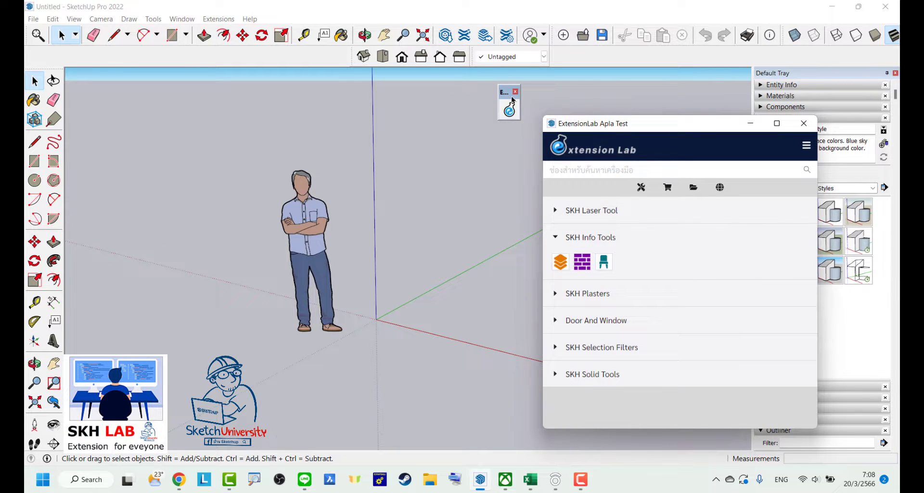
{"action": "left_click_drag", "start_coordinate": [513, 99], "coordinate": [339, 87]}
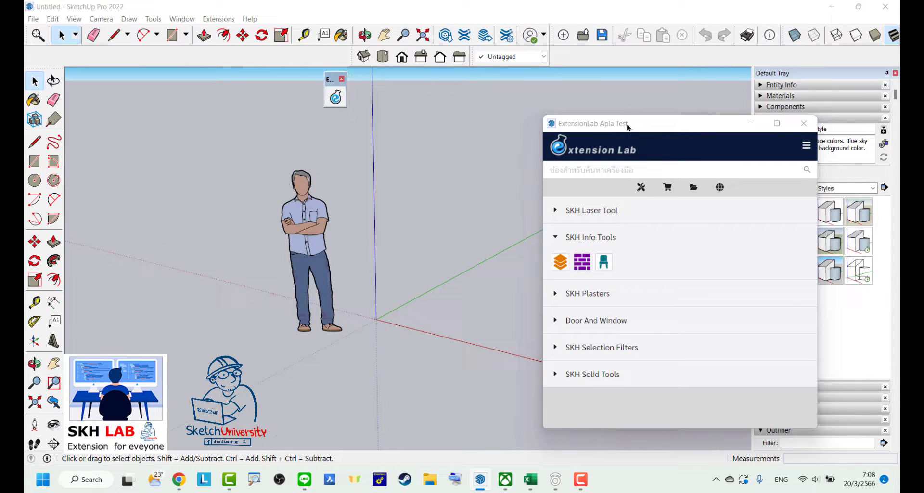
{"action": "left_click_drag", "start_coordinate": [627, 126], "coordinate": [555, 96]}
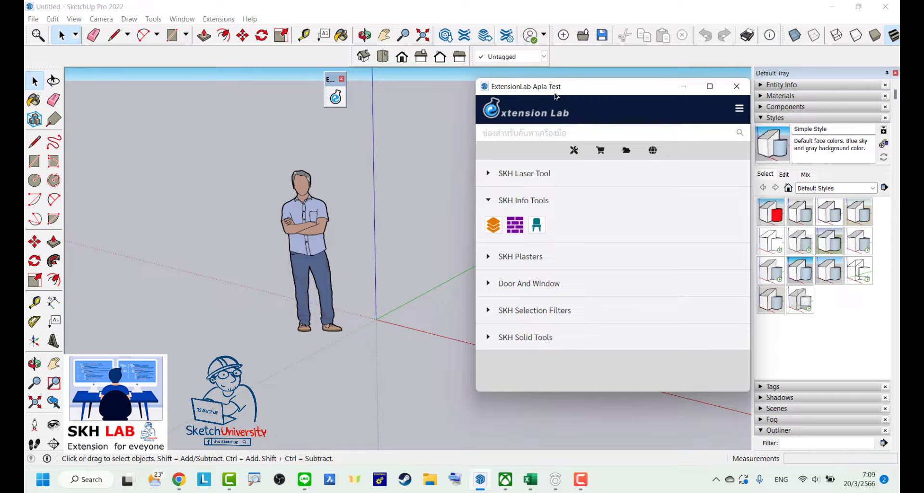
- Collapse the SKH Info Tools category and shift the ExtensionLab window right
{"action": "left_click", "coordinate": [486, 204]}
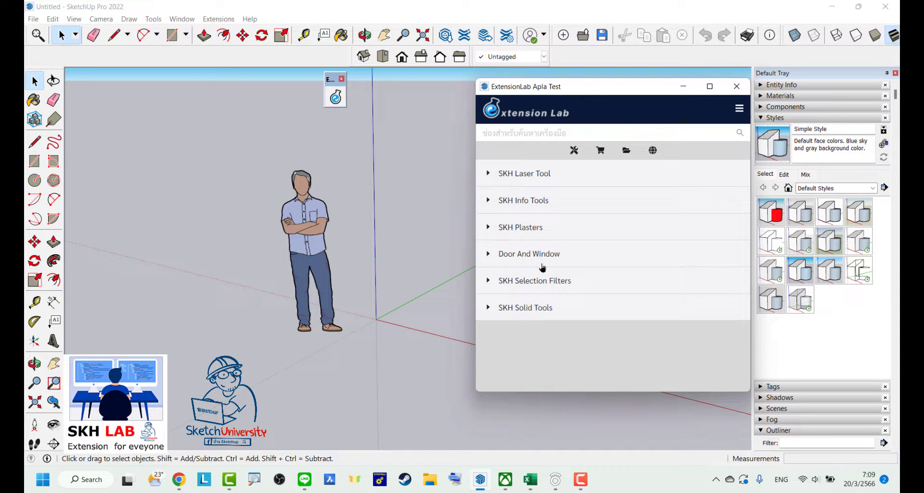
{"action": "left_click_drag", "start_coordinate": [594, 93], "coordinate": [659, 77]}
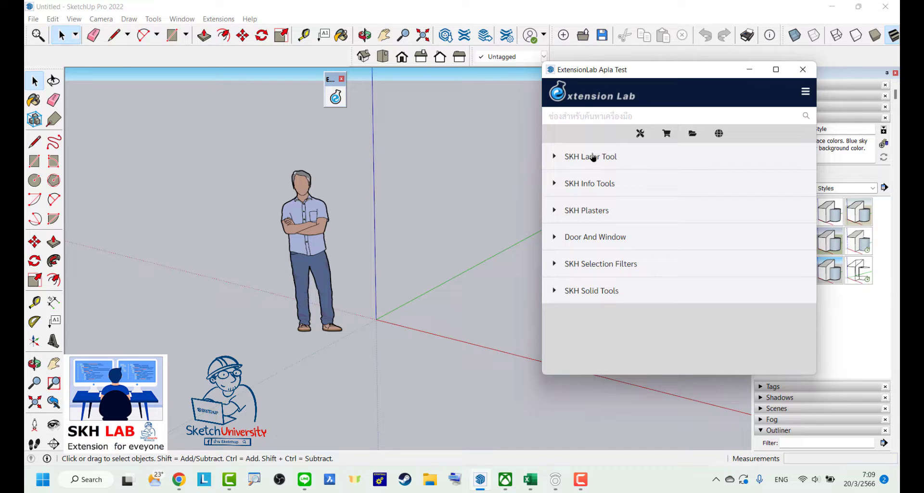
- Expand SKH Solid Tools in ExtensionLab to list its five tools
{"action": "left_click", "coordinate": [554, 292]}
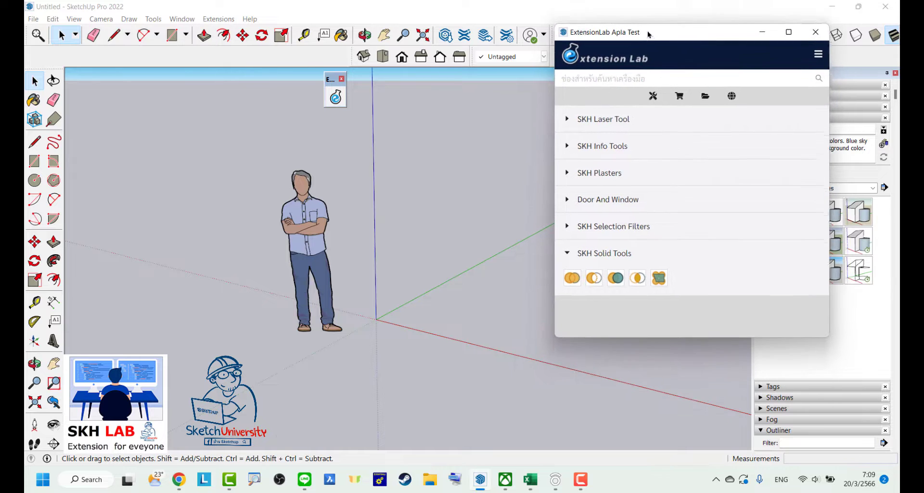
{"action": "left_click_drag", "start_coordinate": [634, 77], "coordinate": [649, 31]}
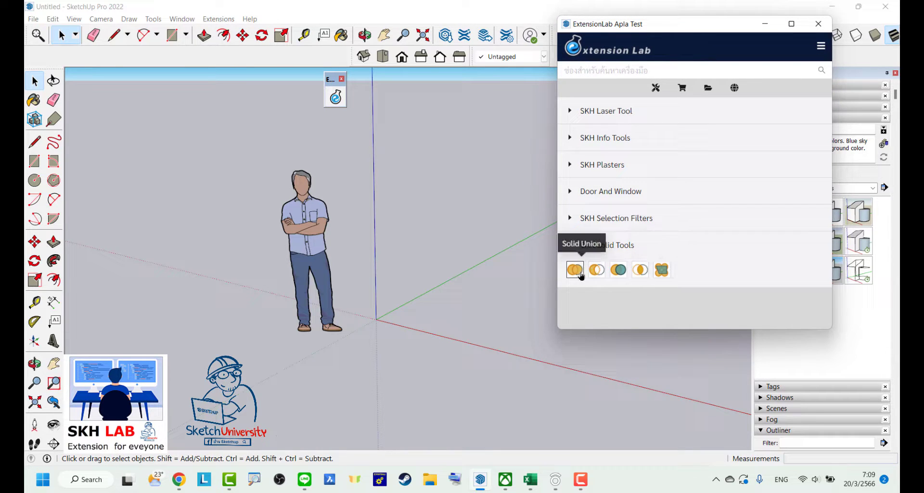
{"action": "scroll", "coordinate": [274, 311], "scroll_direction": "down", "scroll_amount": 2}
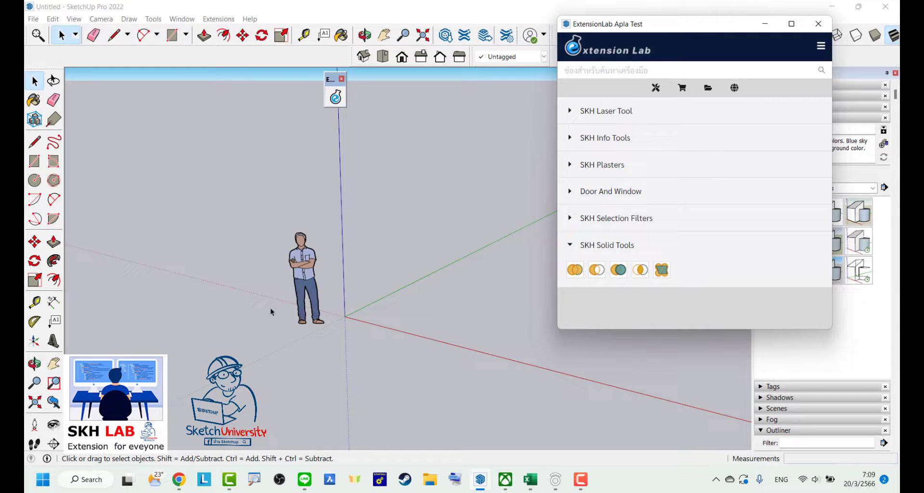
{"action": "mouse_move", "coordinate": [609, 25]}
{"action": "left_mouse_down"}
{"action": "mouse_move", "coordinate": [613, 120]}
{"action": "mouse_move", "coordinate": [604, 106]}
{"action": "left_mouse_up"}
- Turn on the built-in Solid Tools toolbar and move it into place
{"action": "right_click", "coordinate": [576, 50]}
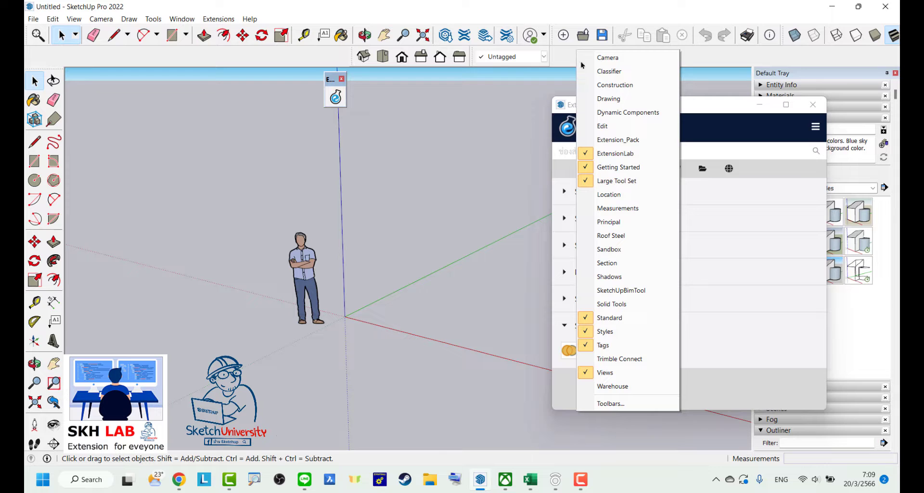
{"action": "left_click", "coordinate": [620, 309]}
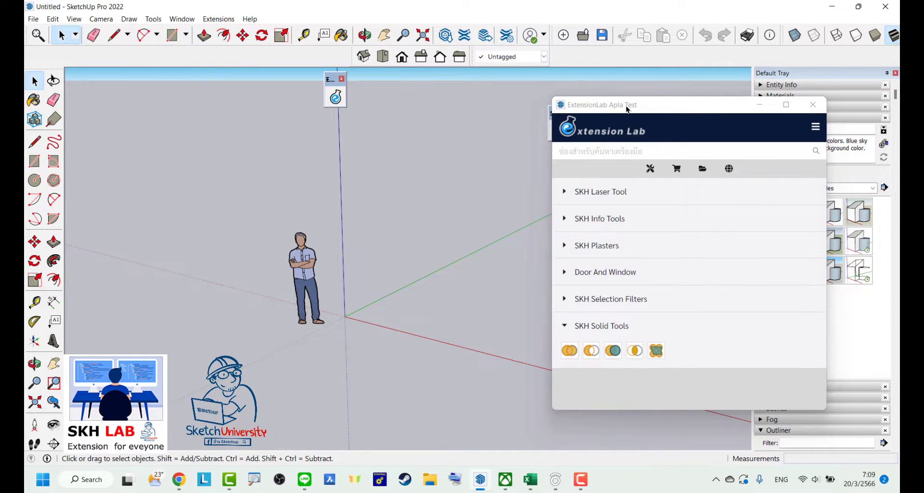
{"action": "left_click_drag", "start_coordinate": [627, 108], "coordinate": [664, 161]}
{"action": "left_click_drag", "start_coordinate": [567, 112], "coordinate": [379, 83]}
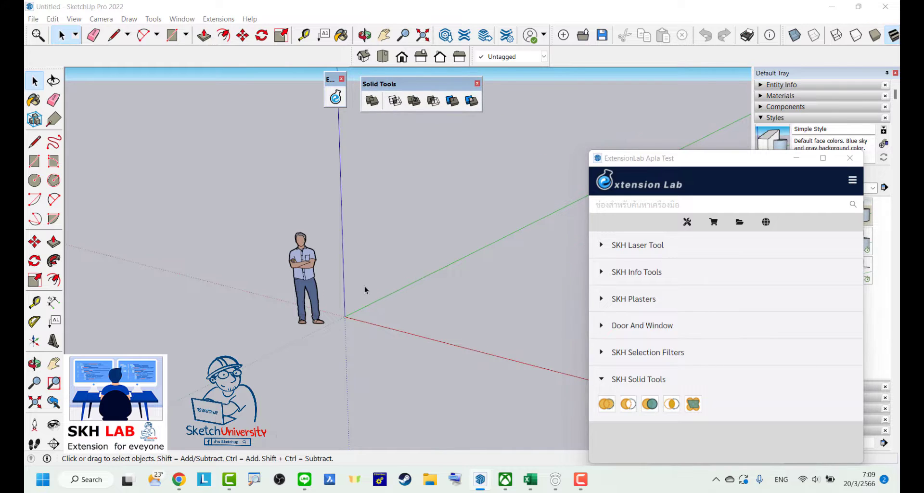
{"action": "scroll", "coordinate": [355, 273], "scroll_direction": "down", "scroll_amount": 5}
{"action": "scroll", "coordinate": [384, 274], "scroll_direction": "up", "scroll_amount": 2}
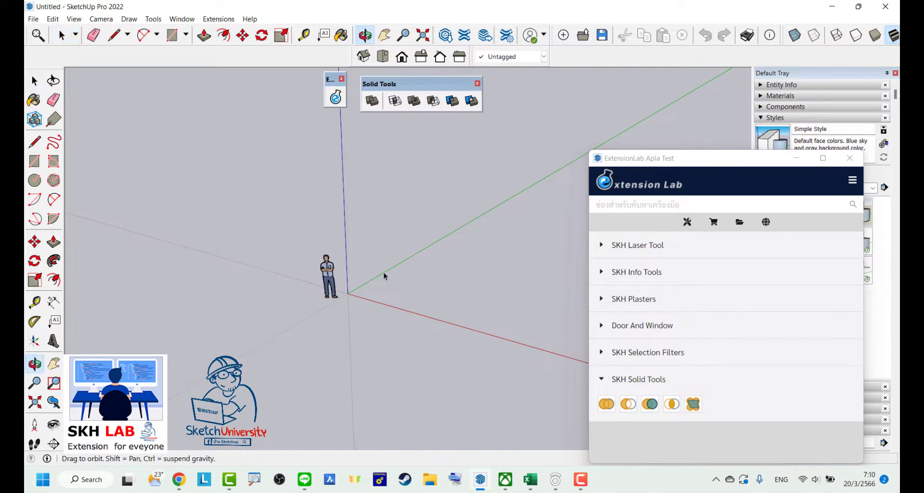
{"action": "scroll", "coordinate": [380, 279], "scroll_direction": "up", "scroll_amount": 3}
- Draw and extrude a tall box near the origin and make it a component
{"action": "key", "text": "r"}
{"action": "mouse_move", "coordinate": [332, 304]}
{"action": "left_mouse_down"}
{"action": "mouse_move", "coordinate": [422, 296]}
{"action": "mouse_move", "coordinate": [362, 206]}
{"action": "left_mouse_up"}
{"action": "key", "text": "p"}
{"action": "key", "text": "space"}
{"action": "triple_click", "coordinate": [362, 218]}
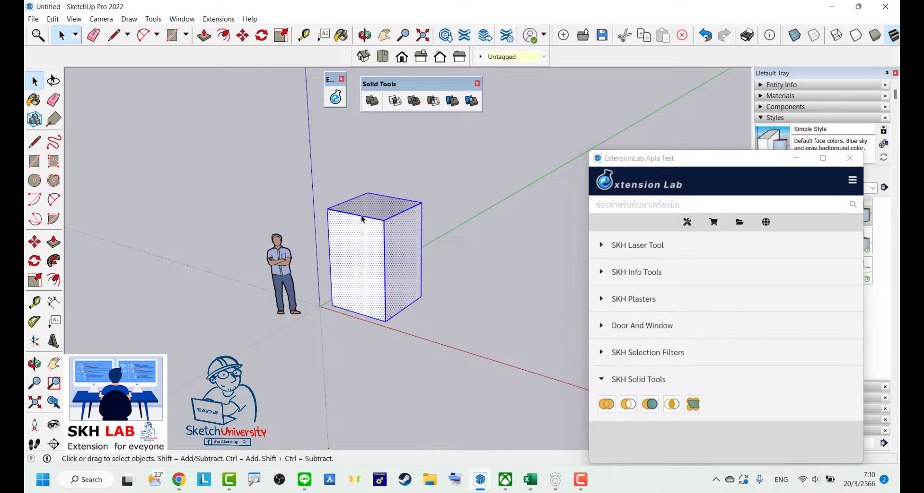
{"action": "right_click", "coordinate": [362, 218]}
{"action": "left_click", "coordinate": [424, 298]}
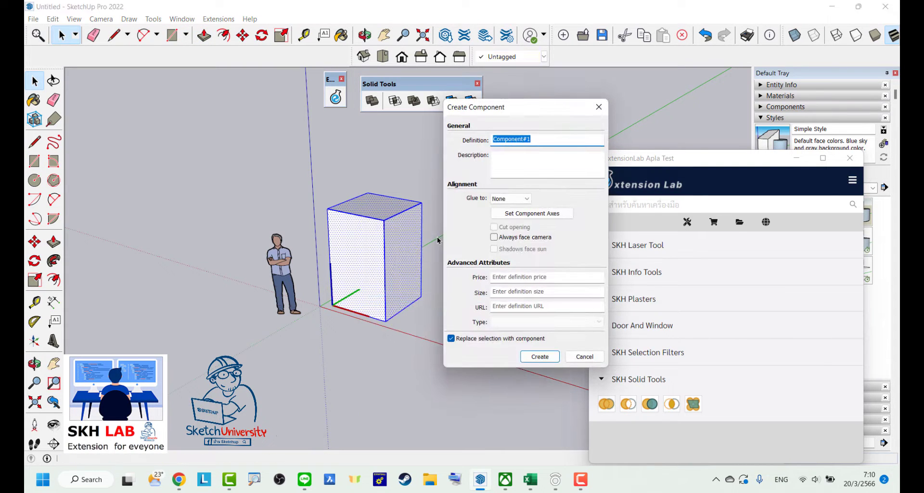
{"action": "key", "text": "Caps_Lock"}
{"action": "left_click", "coordinate": [528, 360]}
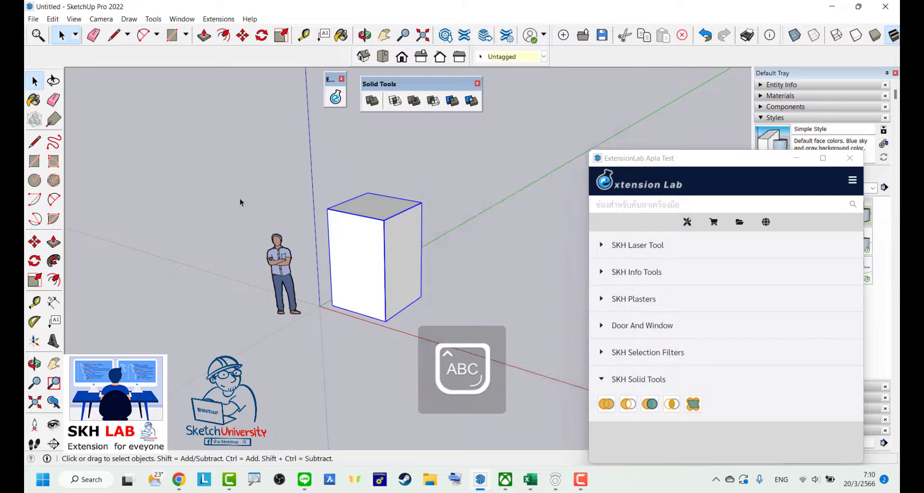
{"action": "mouse_move", "coordinate": [241, 200]}
{"action": "middle_mouse_down"}
{"action": "mouse_move", "coordinate": [350, 348]}
{"action": "mouse_move", "coordinate": [326, 258]}
{"action": "mouse_move", "coordinate": [347, 236]}
{"action": "middle_mouse_up"}
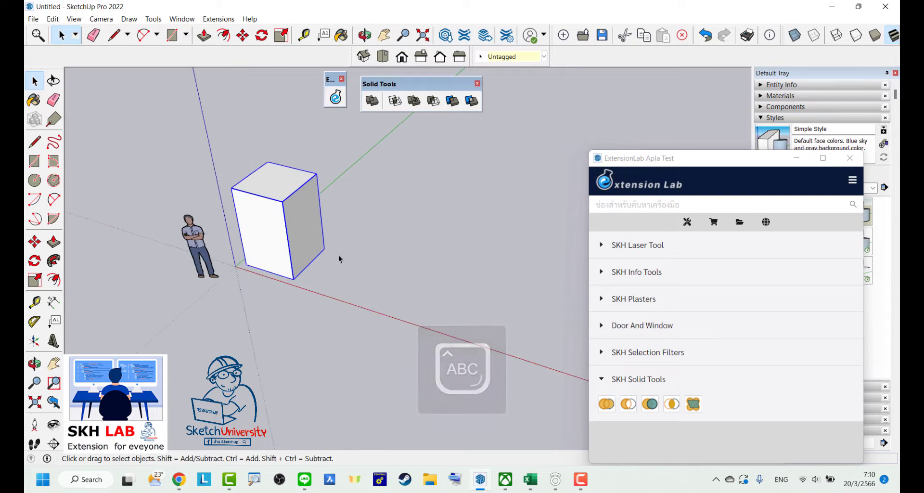
- Draw and extrude a smaller second box beside it and make it a component
{"action": "key", "text": "r"}
{"action": "left_click", "coordinate": [311, 281]}
{"action": "left_click", "coordinate": [378, 249]}
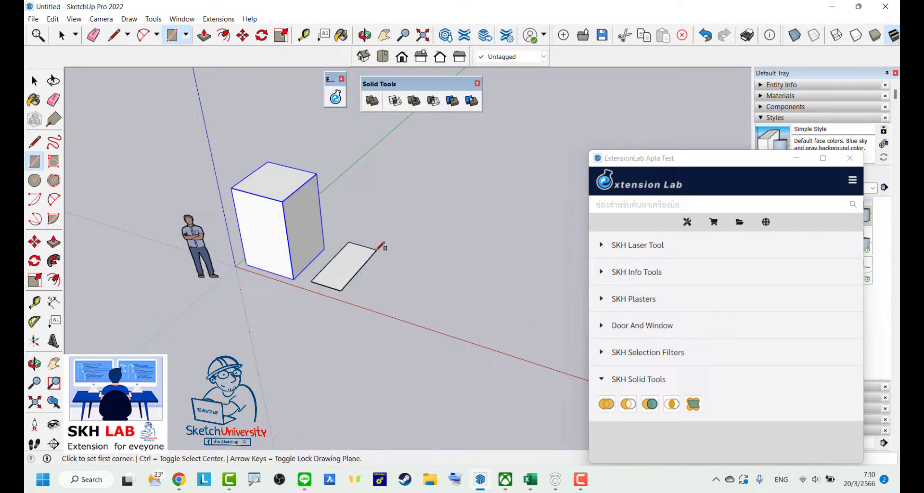
{"action": "key", "text": "p"}
{"action": "left_click_drag", "start_coordinate": [358, 255], "coordinate": [354, 203]}
{"action": "key", "text": "space"}
{"action": "left_click", "coordinate": [351, 202]}
{"action": "triple_click", "coordinate": [351, 201]}
{"action": "right_click", "coordinate": [351, 202]}
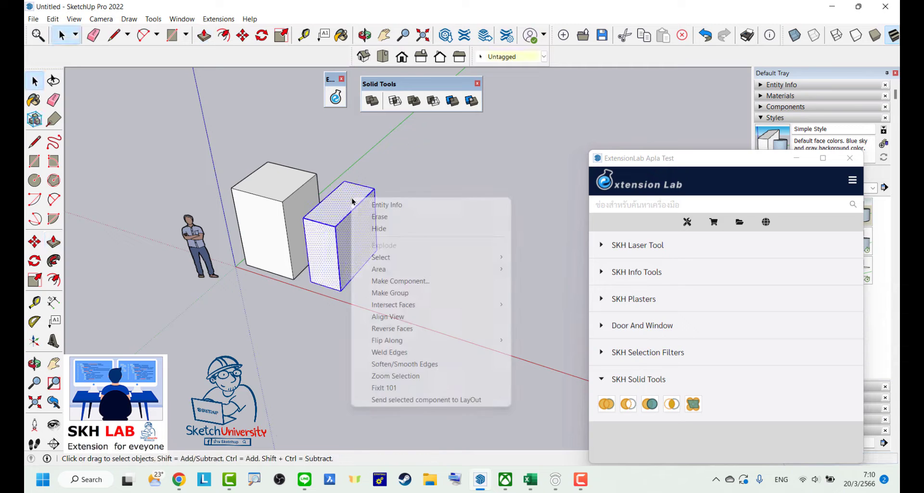
{"action": "left_click", "coordinate": [403, 279]}
{"action": "type", "text": "B"}
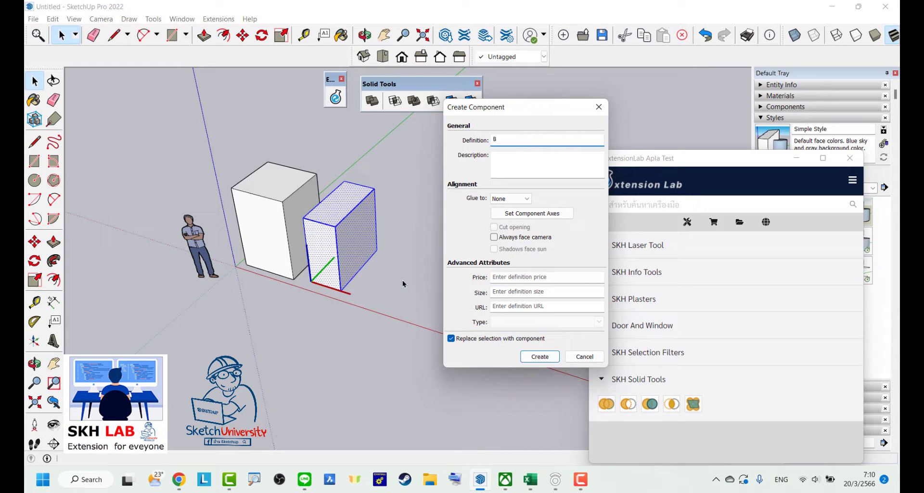
{"action": "left_click", "coordinate": [539, 356]}
- Move the smaller box up so it overlaps the taller box's upper part
{"action": "middle_click_drag", "start_coordinate": [540, 356], "coordinate": [371, 289]}
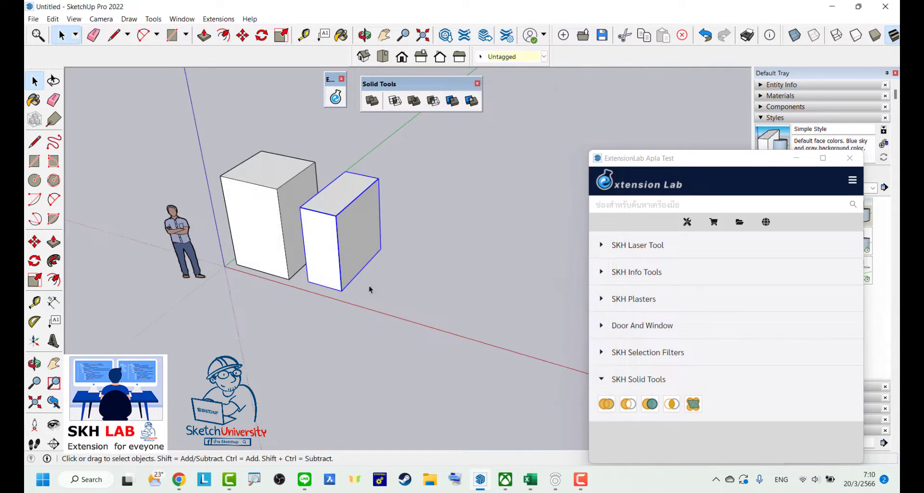
{"action": "left_click", "coordinate": [407, 298]}
{"action": "left_click", "coordinate": [341, 243]}
{"action": "middle_click_drag", "start_coordinate": [337, 250], "coordinate": [330, 269]}
{"action": "key", "text": "m"}
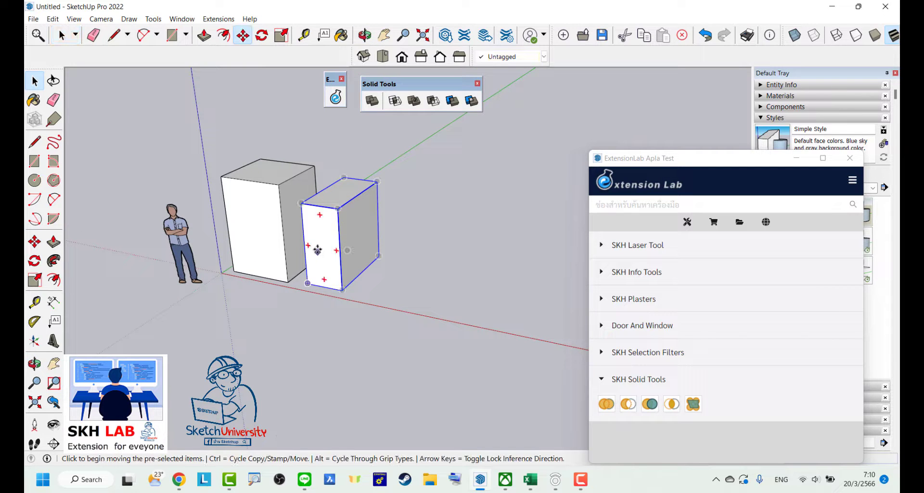
{"action": "left_click", "coordinate": [319, 251]}
{"action": "left_click", "coordinate": [285, 195]}
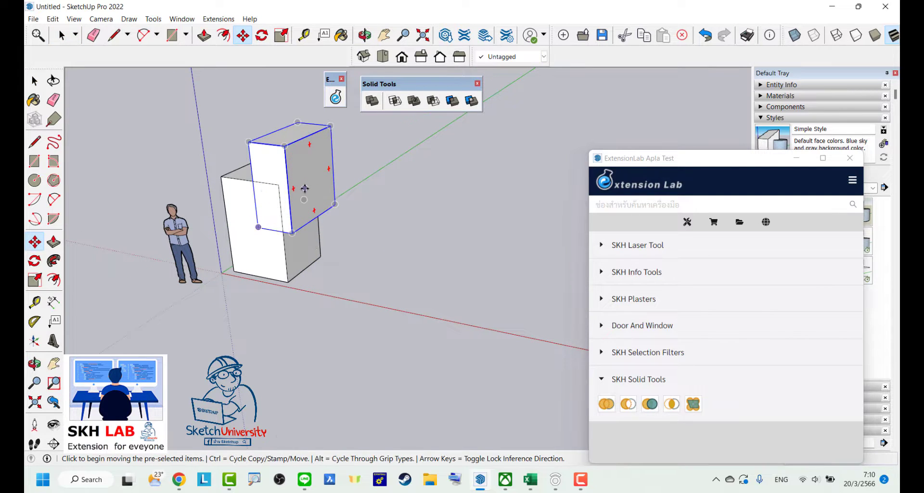
{"action": "left_click", "coordinate": [304, 188]}
{"action": "left_click", "coordinate": [316, 182]}
{"action": "key", "text": "space"}
{"action": "scroll", "coordinate": [365, 202], "scroll_direction": "down", "scroll_amount": 3}
{"action": "mouse_move", "coordinate": [387, 212]}
{"action": "middle_mouse_down"}
{"action": "mouse_move", "coordinate": [423, 192]}
{"action": "mouse_move", "coordinate": [412, 192]}
{"action": "mouse_move", "coordinate": [423, 296]}
{"action": "middle_mouse_up"}
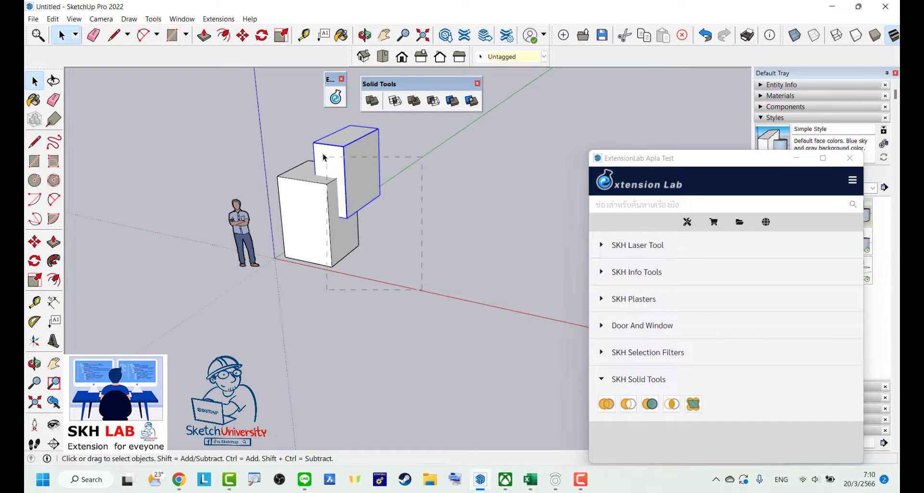
- Copy the overlapping box pair to the right along the red axis
{"action": "left_click_drag", "start_coordinate": [422, 289], "coordinate": [324, 157]}
{"action": "scroll", "coordinate": [371, 236], "scroll_direction": "down", "scroll_amount": 4}
{"action": "key", "text": "m"}
{"action": "left_click", "coordinate": [351, 237]}
{"action": "key", "text": "ctrl"}
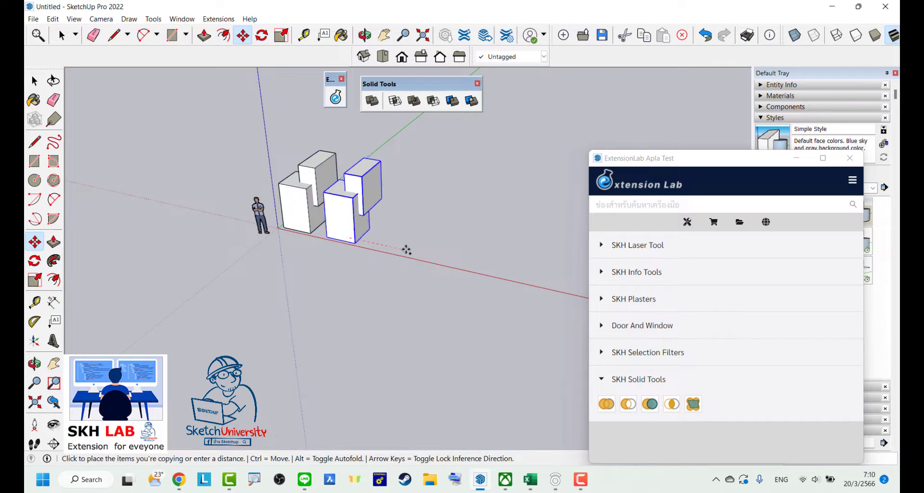
{"action": "left_click", "coordinate": [428, 258]}
{"action": "key", "text": "space"}
{"action": "scroll", "coordinate": [421, 145], "scroll_direction": "up", "scroll_amount": 2}
{"action": "scroll", "coordinate": [425, 120], "scroll_direction": "up", "scroll_amount": 2}
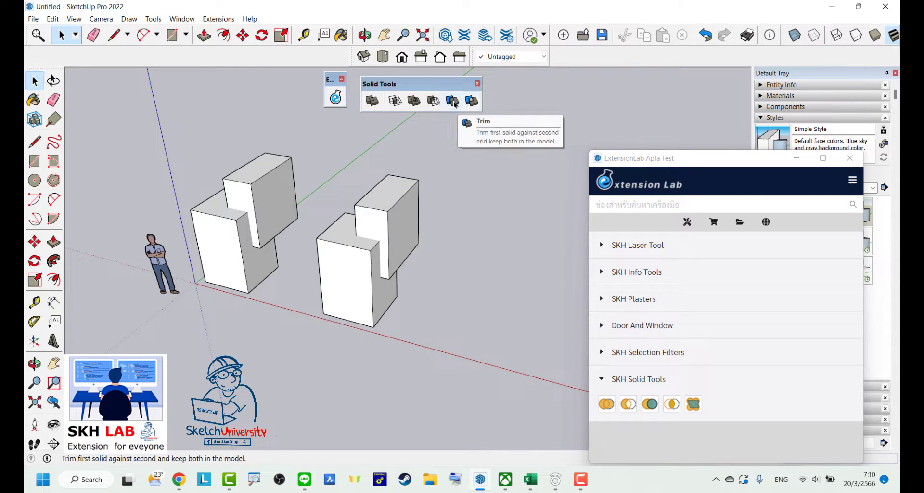
- Add leader labels 'B' on the upper box and 'Difference' on the lower box
{"action": "left_click", "coordinate": [453, 101]}
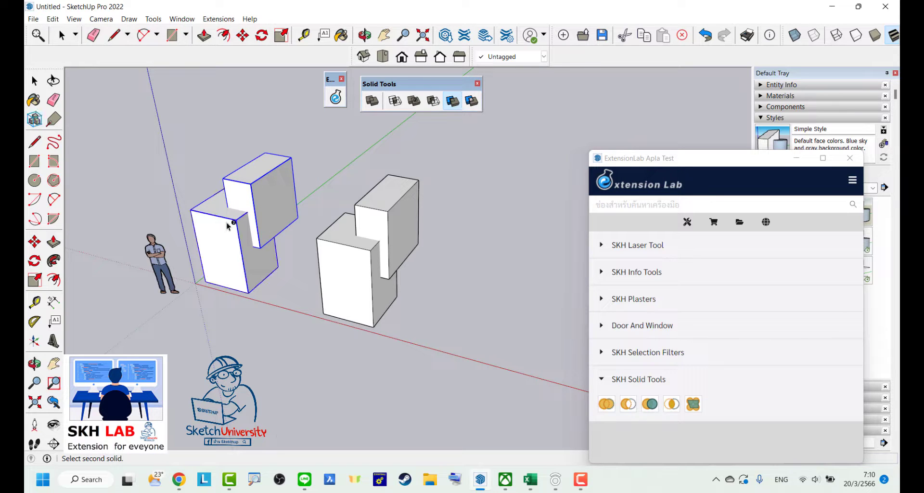
{"action": "scroll", "coordinate": [325, 178], "scroll_direction": "down", "scroll_amount": 2}
{"action": "scroll", "coordinate": [226, 165], "scroll_direction": "up", "scroll_amount": 1}
{"action": "key", "text": "space"}
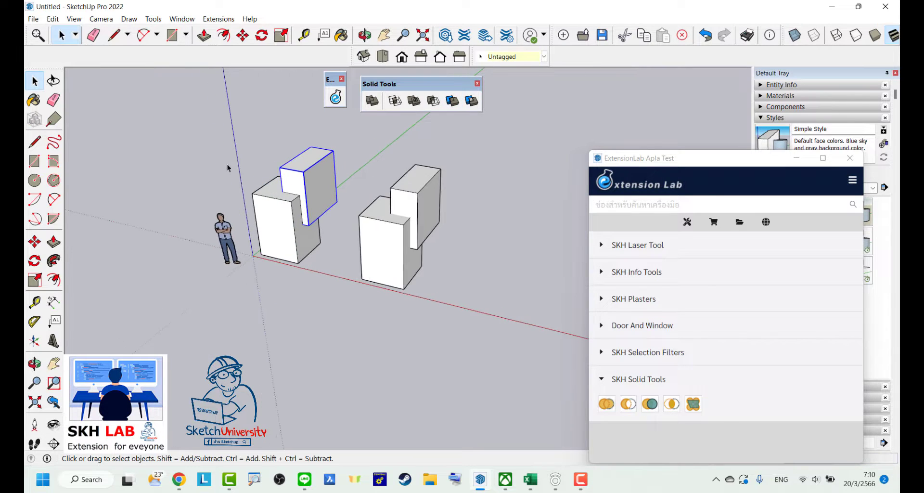
{"action": "left_click", "coordinate": [53, 322]}
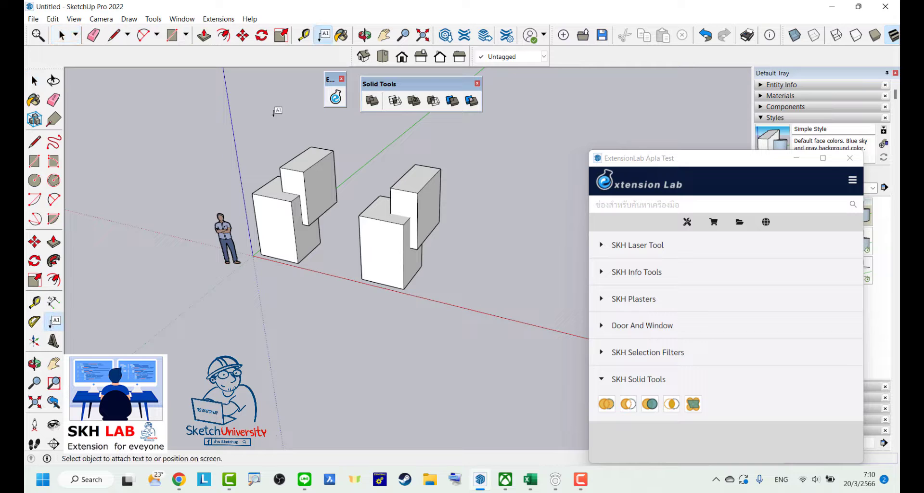
{"action": "left_click", "coordinate": [296, 157]}
{"action": "left_click", "coordinate": [248, 143]}
{"action": "left_click", "coordinate": [252, 193]}
{"action": "left_click", "coordinate": [193, 188]}
{"action": "key", "text": "space"}
{"action": "scroll", "coordinate": [226, 201], "scroll_direction": "up", "scroll_amount": 1}
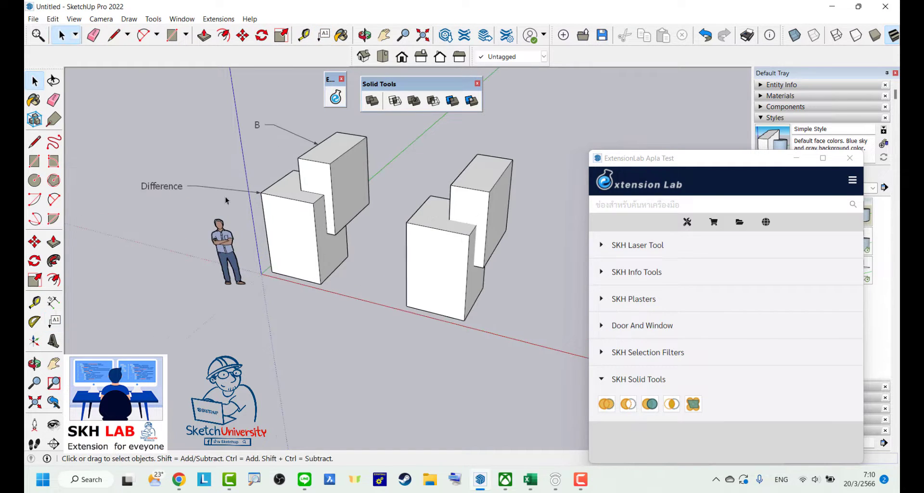
{"action": "scroll", "coordinate": [268, 211], "scroll_direction": "down", "scroll_amount": 2}
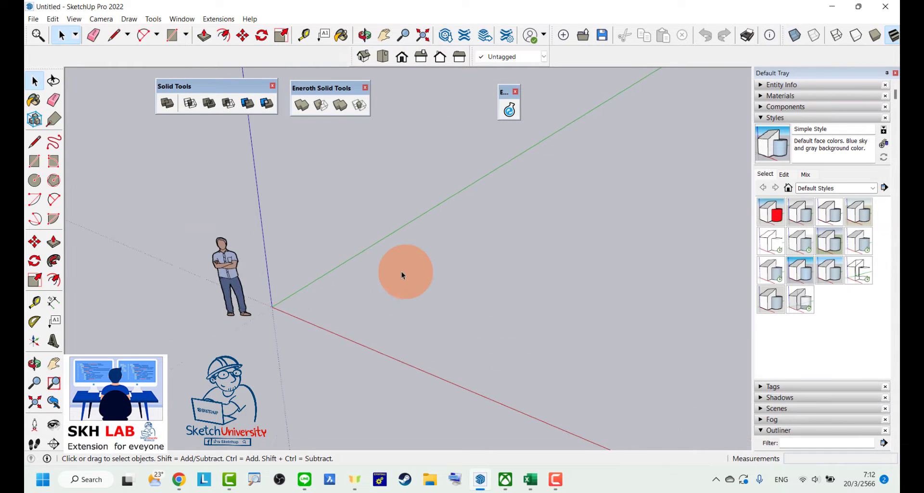
- Draw and extrude a cube on the ground and make it a component named B
{"action": "key", "text": "r"}
{"action": "left_click", "coordinate": [296, 304]}
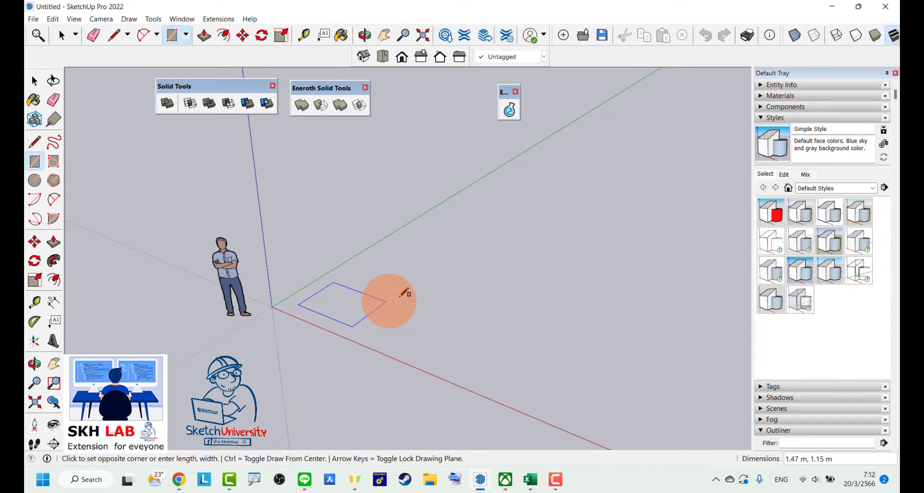
{"action": "left_click", "coordinate": [428, 281]}
{"action": "scroll", "coordinate": [426, 283], "scroll_direction": "down", "scroll_amount": 1}
{"action": "key", "text": "p"}
{"action": "left_click_drag", "start_coordinate": [363, 293], "coordinate": [362, 221]}
{"action": "key", "text": "space"}
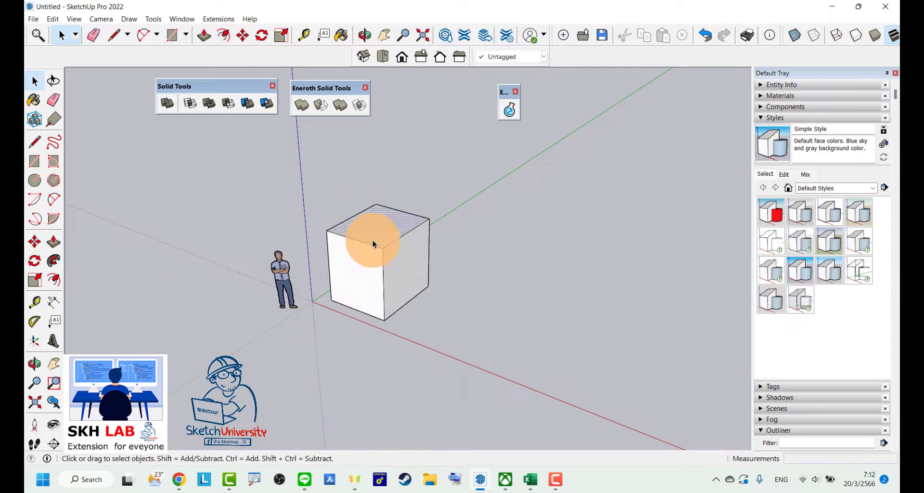
{"action": "triple_click", "coordinate": [374, 244]}
{"action": "right_click", "coordinate": [374, 243]}
{"action": "left_click", "coordinate": [400, 324]}
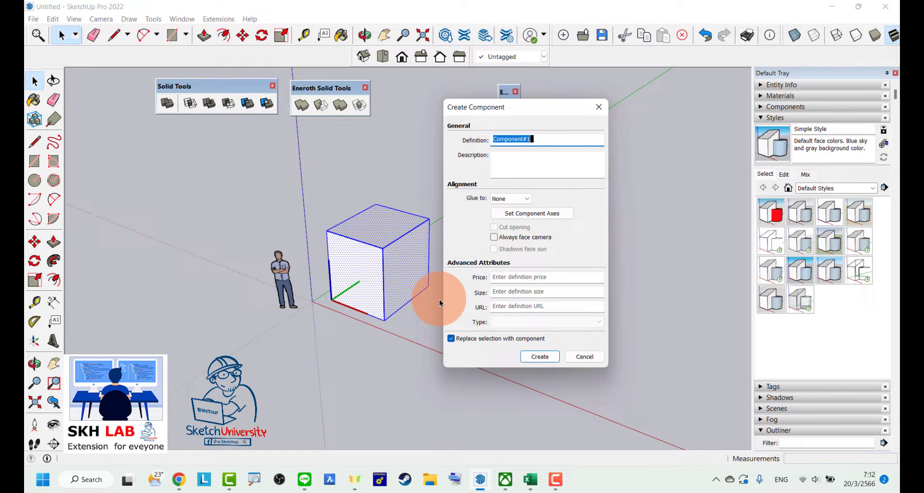
{"action": "type", "text": "B"}
{"action": "left_click", "coordinate": [539, 356]}
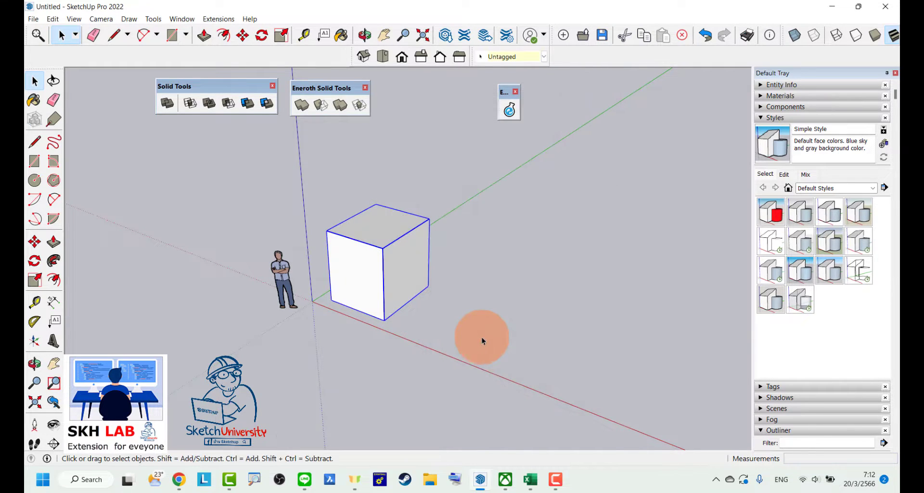
{"action": "scroll", "coordinate": [447, 316], "scroll_direction": "up", "scroll_amount": 1}
- Draw a circle beside the cube, raise it into a cylinder, and make it component X
{"action": "key", "text": "c"}
{"action": "left_click", "coordinate": [443, 312]}
{"action": "left_click", "coordinate": [485, 306]}
{"action": "key", "text": "p"}
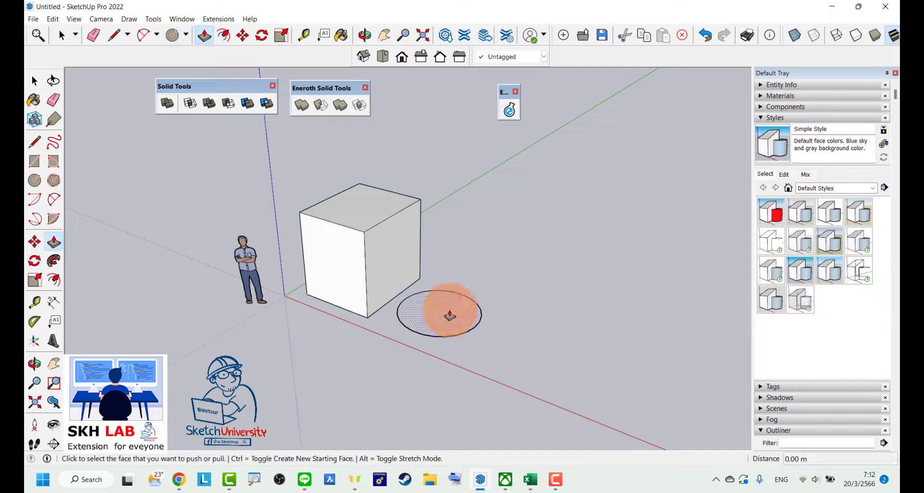
{"action": "left_click", "coordinate": [450, 313]}
{"action": "key", "text": "space"}
{"action": "triple_click", "coordinate": [461, 250]}
{"action": "right_click", "coordinate": [461, 250]}
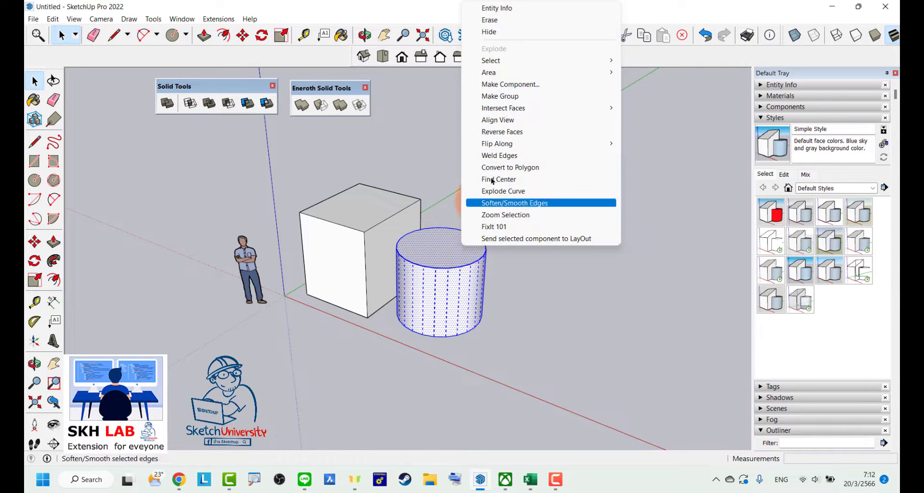
{"action": "left_click", "coordinate": [509, 84]}
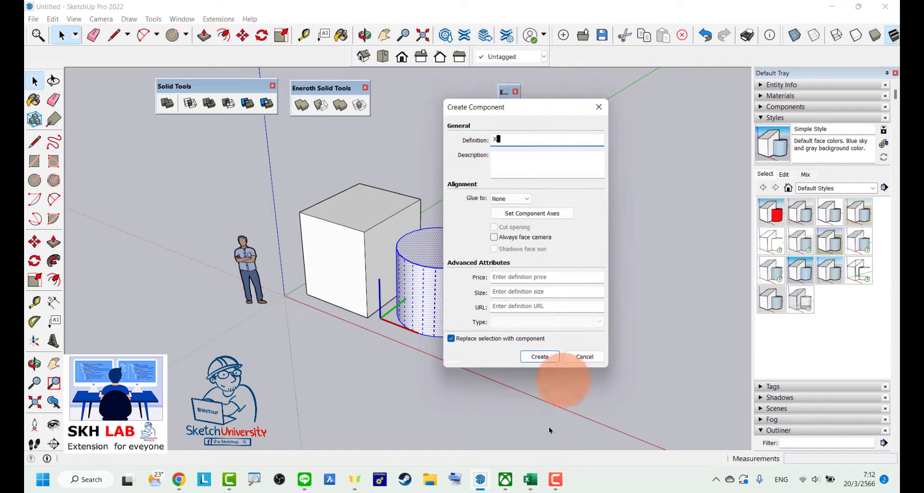
{"action": "left_click", "coordinate": [546, 357]}
- Move the cylinder so it overlaps the cube's top corner
{"action": "scroll", "coordinate": [457, 312], "scroll_direction": "up", "scroll_amount": 1}
{"action": "key", "text": "m"}
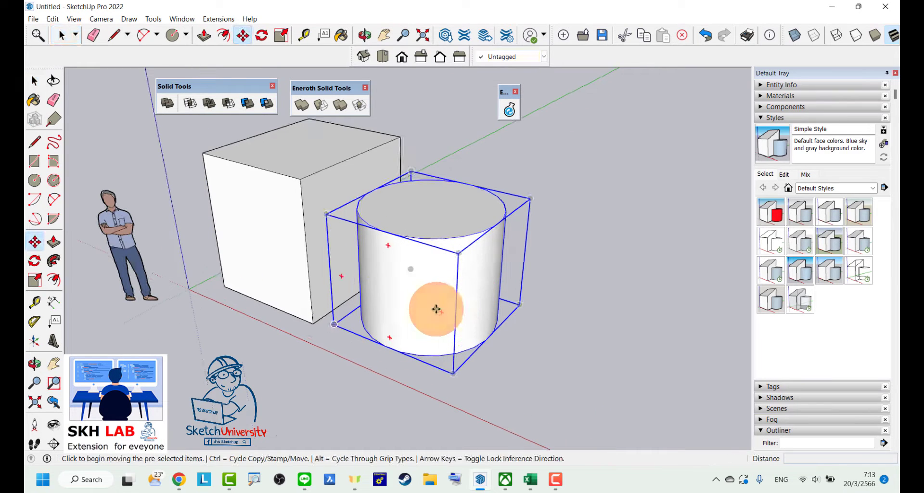
{"action": "left_click", "coordinate": [433, 306]}
{"action": "left_click", "coordinate": [366, 222]}
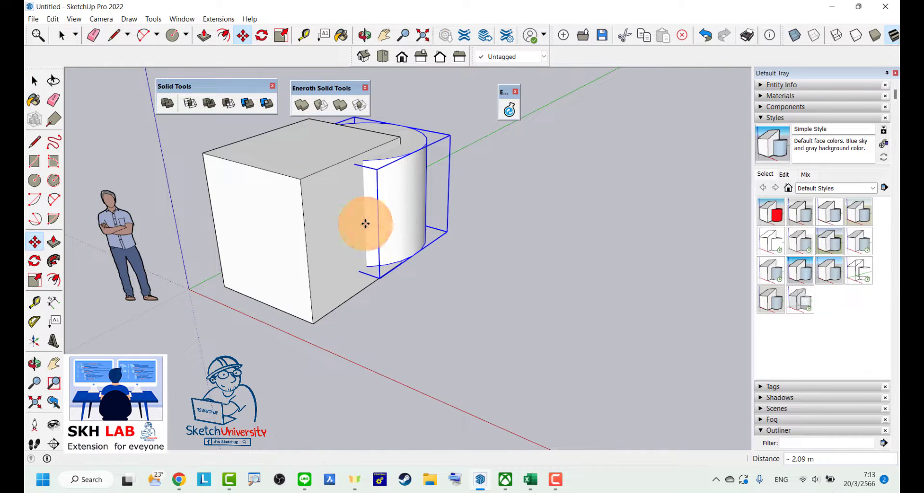
{"action": "left_click", "coordinate": [381, 173]}
{"action": "key", "text": "space"}
{"action": "scroll", "coordinate": [355, 299], "scroll_direction": "down", "scroll_amount": 3}
- Copy the cube-and-cylinder pair twice along the red axis
{"action": "left_click_drag", "start_coordinate": [354, 298], "coordinate": [250, 204]}
{"action": "scroll", "coordinate": [251, 203], "scroll_direction": "down", "scroll_amount": 2}
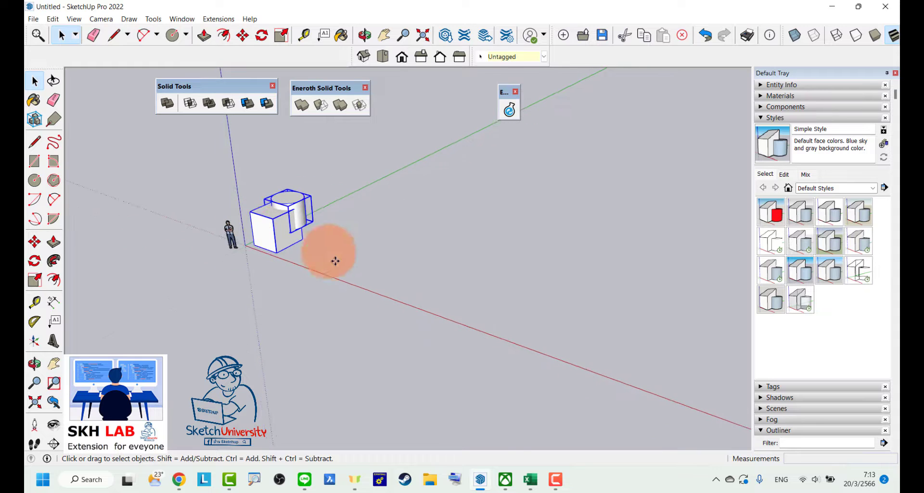
{"action": "key", "text": "m"}
{"action": "key", "text": "ctrl"}
{"action": "left_click", "coordinate": [336, 261]}
{"action": "left_click", "coordinate": [421, 282]}
{"action": "key", "text": "ctrl"}
{"action": "left_click", "coordinate": [471, 288]}
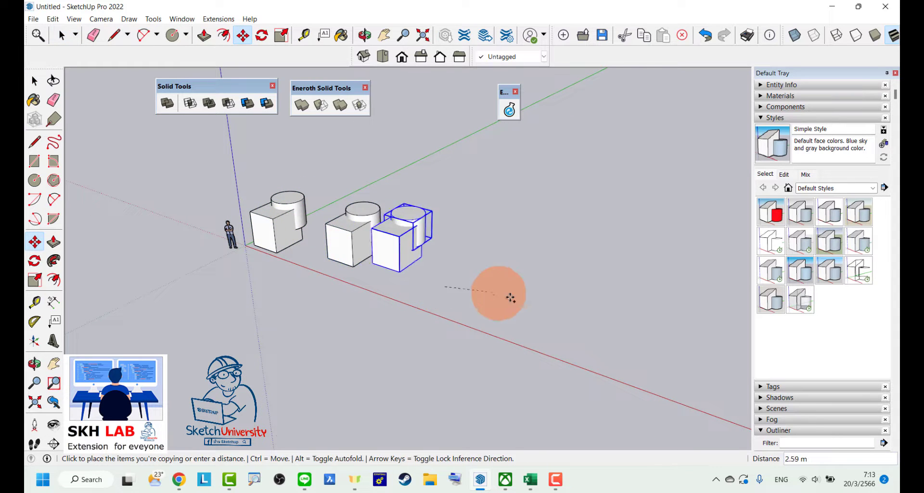
{"action": "left_click", "coordinate": [544, 303]}
{"action": "key", "text": "space"}
{"action": "scroll", "coordinate": [242, 196], "scroll_direction": "up", "scroll_amount": 2}
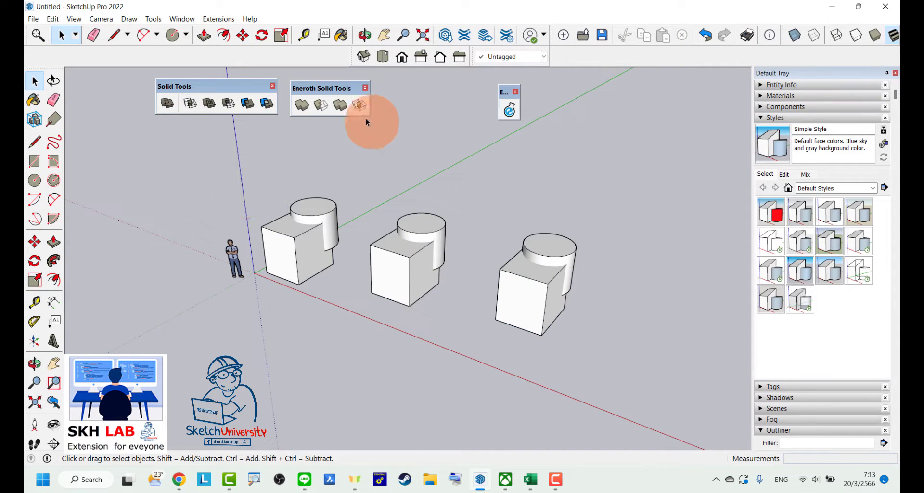
{"action": "left_click", "coordinate": [340, 106]}
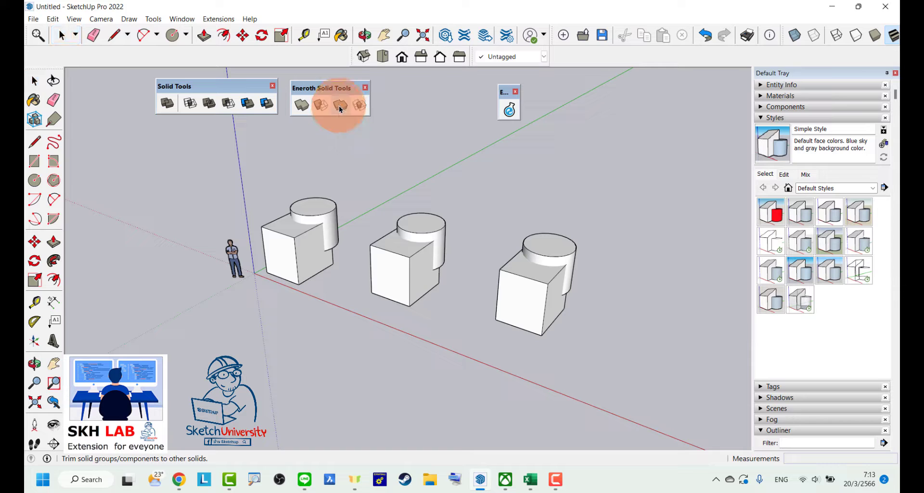
- Label the first pair's cylinder X and its cube U
{"action": "left_click", "coordinate": [318, 209]}
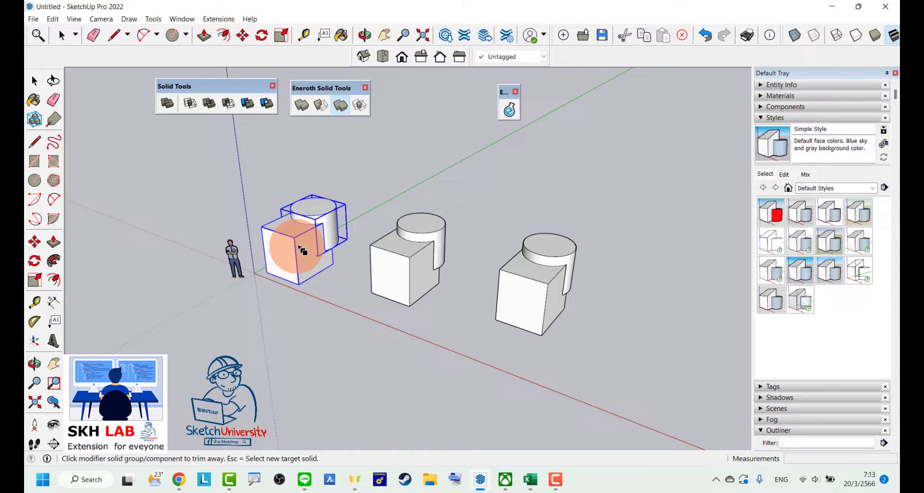
{"action": "key", "text": "space"}
{"action": "scroll", "coordinate": [347, 208], "scroll_direction": "up", "scroll_amount": 1}
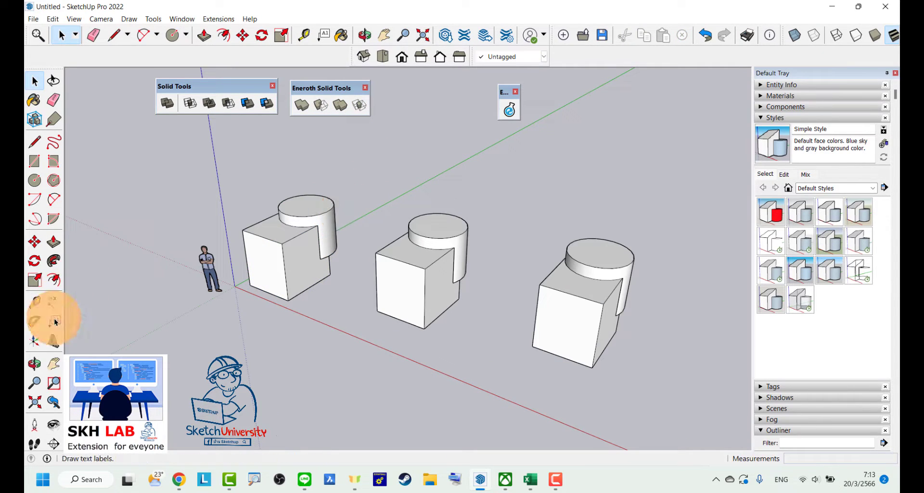
{"action": "left_click", "coordinate": [56, 322]}
{"action": "left_click", "coordinate": [330, 198]}
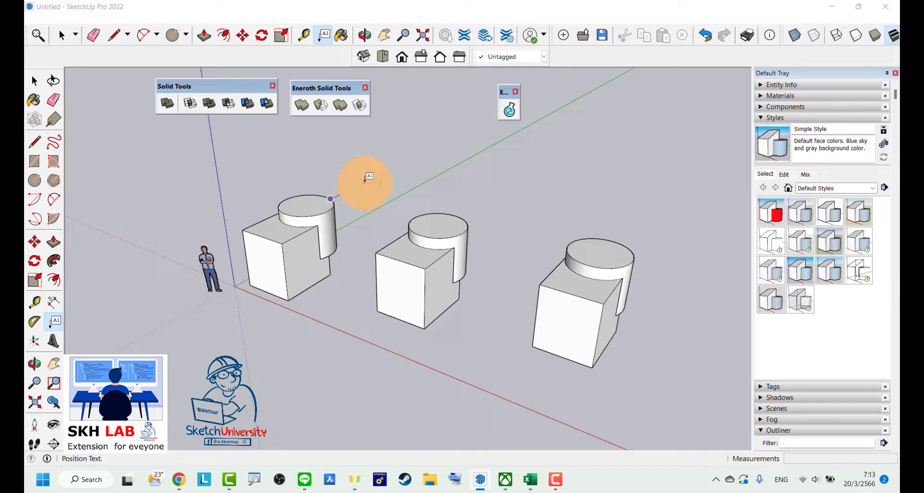
{"action": "left_click", "coordinate": [365, 179]}
{"action": "type", "text": "X"}
{"action": "left_click", "coordinate": [256, 222]}
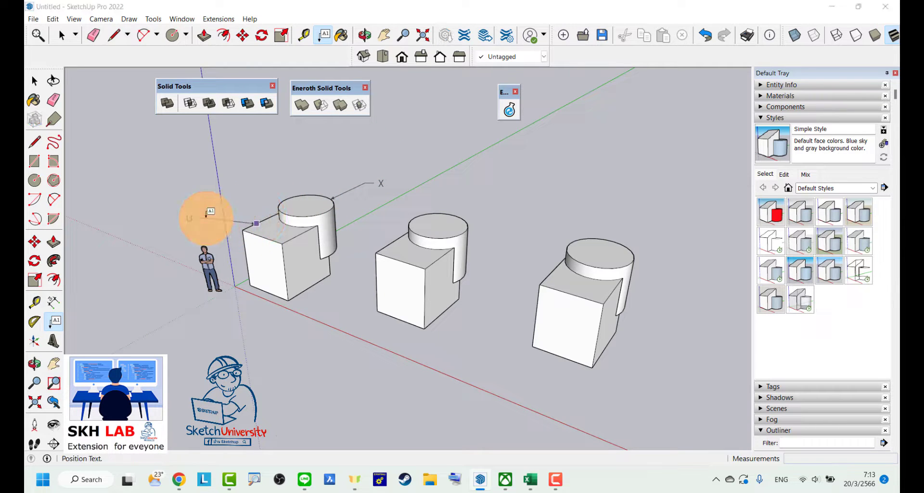
{"action": "left_click", "coordinate": [219, 200]}
{"action": "key", "text": "space"}
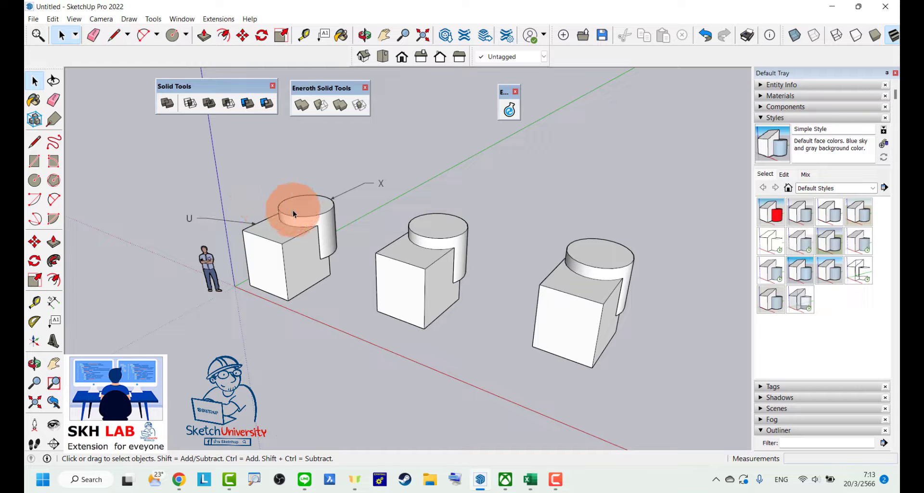
- Trim the middle pair's cube with its cylinder using Eneroth Trim
{"action": "left_click", "coordinate": [278, 241]}
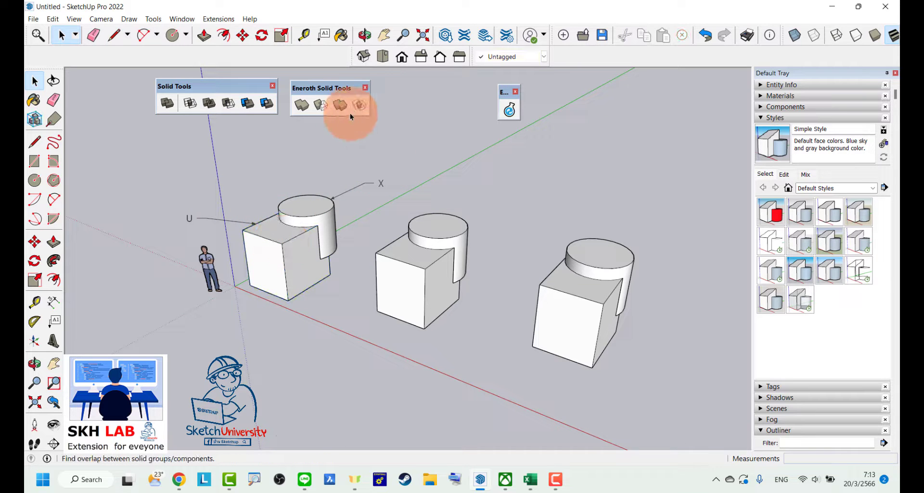
{"action": "left_click", "coordinate": [341, 105]}
{"action": "left_click", "coordinate": [445, 217]}
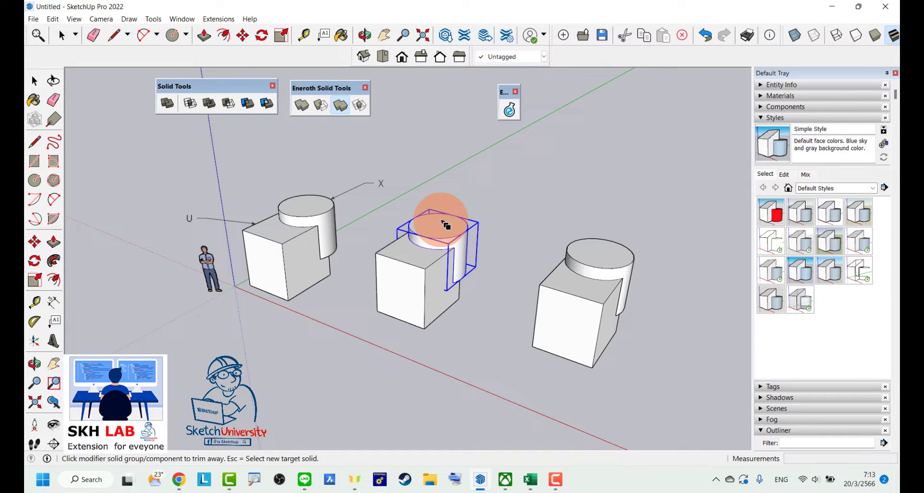
{"action": "left_click", "coordinate": [424, 261]}
- Label the middle pair's cylinder X and its cube U
{"action": "left_click", "coordinate": [54, 320]}
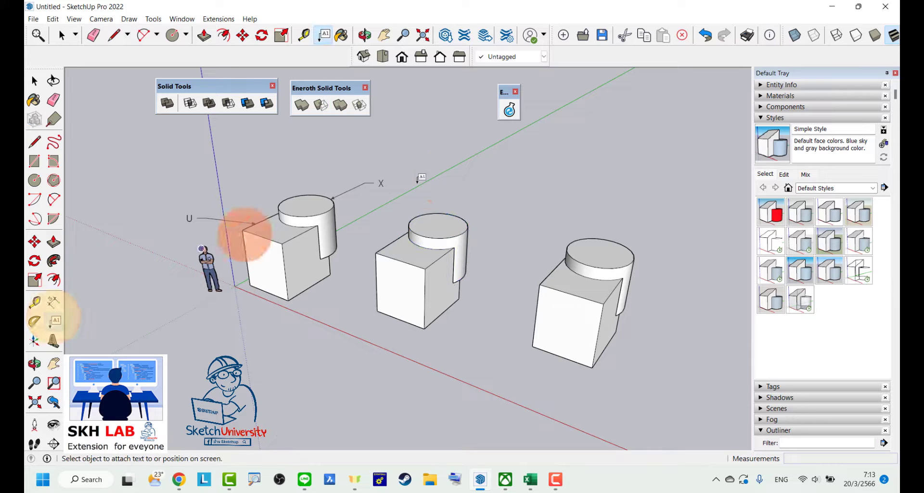
{"action": "left_click", "coordinate": [441, 215]}
{"action": "left_click", "coordinate": [481, 195]}
{"action": "left_click", "coordinate": [393, 293]}
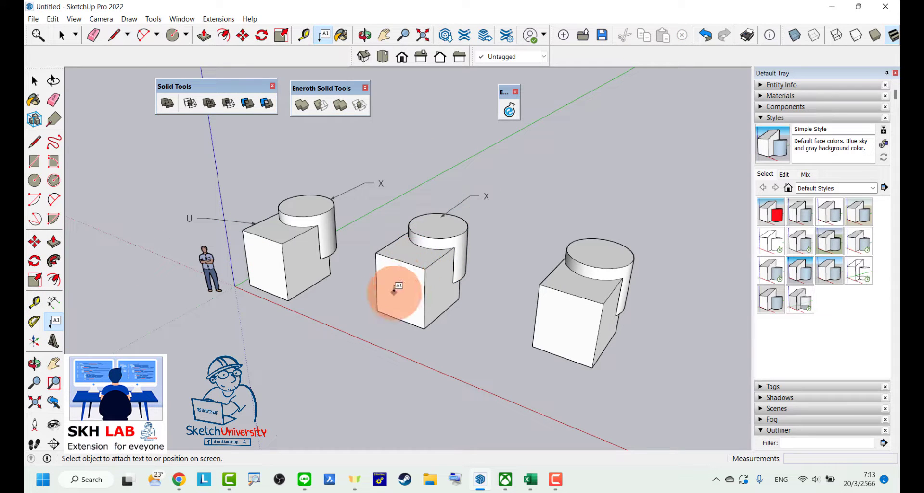
{"action": "left_click", "coordinate": [337, 318]}
- Compare cube volumes in Entity Info: X reads 3.16 m³, U reads 9.05 m³
{"action": "key", "text": "space"}
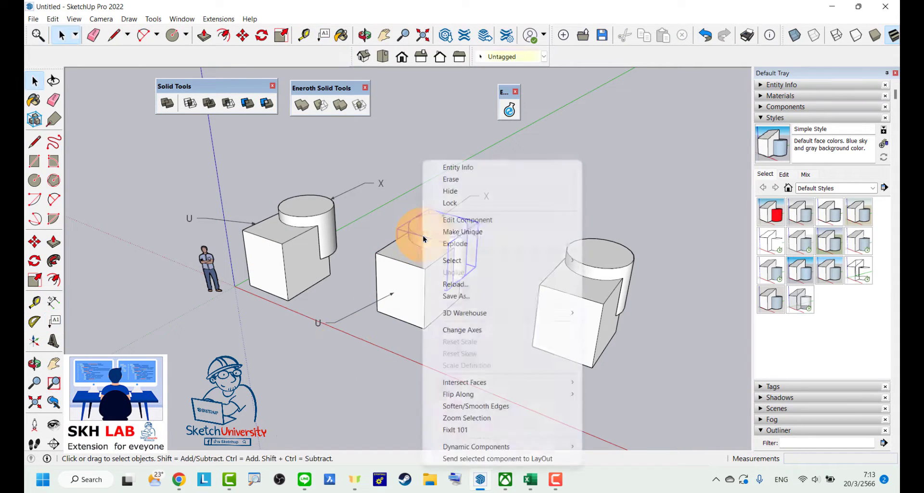
{"action": "right_click", "coordinate": [422, 241]}
{"action": "left_click", "coordinate": [459, 168]}
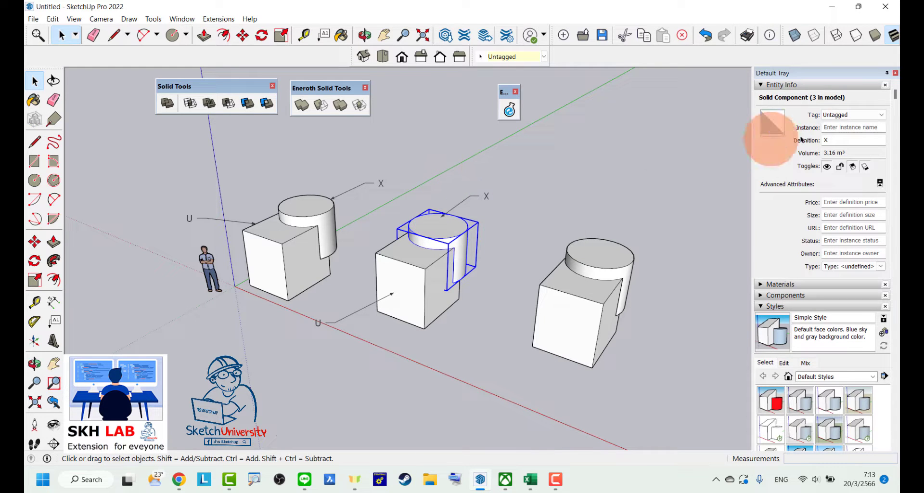
{"action": "left_click", "coordinate": [418, 311]}
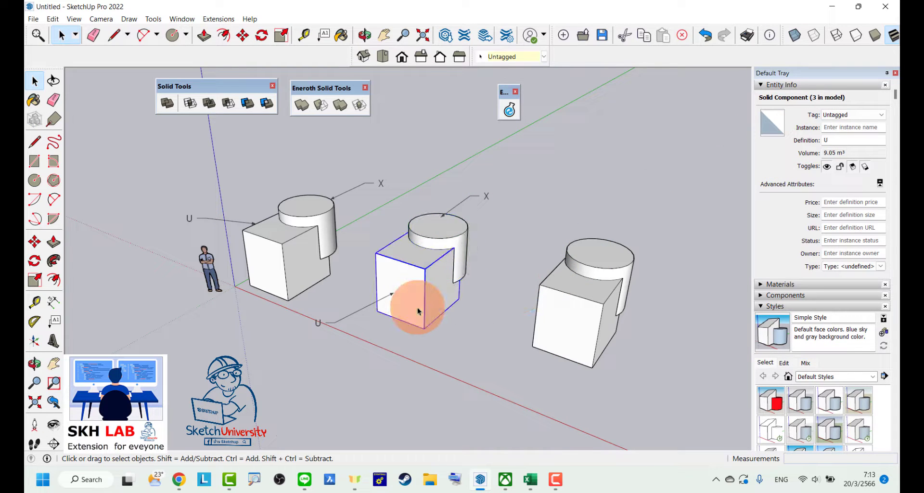
{"action": "left_click", "coordinate": [295, 244]}
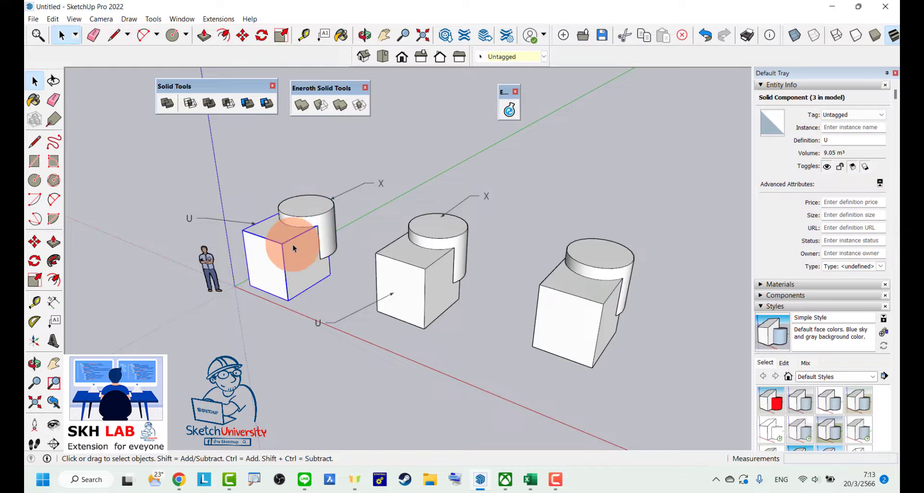
- Copy the third cube-and-cylinder pair to the right as a fourth pair
{"action": "scroll", "coordinate": [295, 243], "scroll_direction": "down", "scroll_amount": 4}
{"action": "left_click_drag", "start_coordinate": [430, 287], "coordinate": [347, 206]}
{"action": "scroll", "coordinate": [361, 251], "scroll_direction": "down", "scroll_amount": 2}
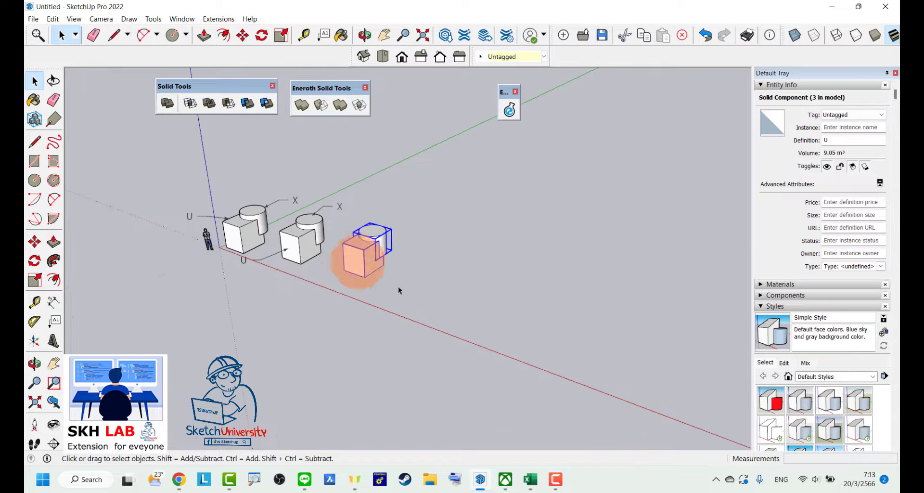
{"action": "key", "text": "m"}
{"action": "left_click", "coordinate": [417, 274]}
{"action": "key", "text": "ctrl"}
{"action": "left_click", "coordinate": [484, 274]}
{"action": "key", "text": "space"}
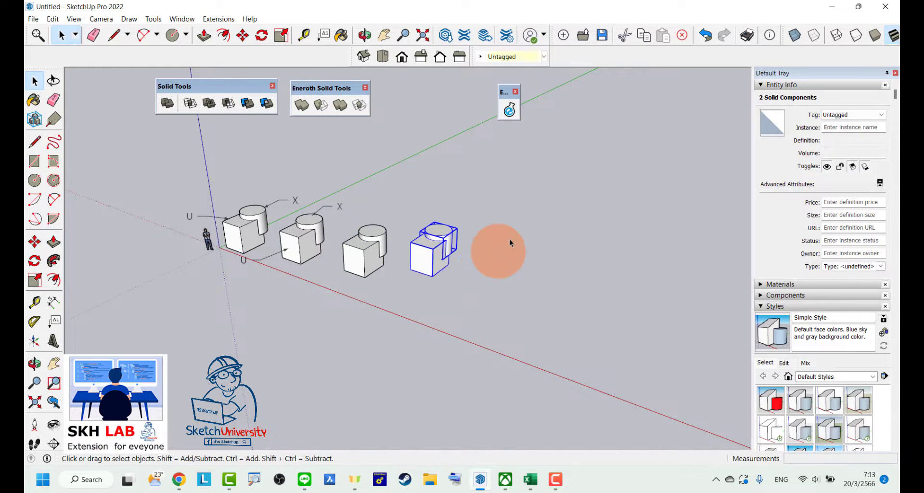
{"action": "scroll", "coordinate": [501, 241], "scroll_direction": "up", "scroll_amount": 2}
{"action": "left_click", "coordinate": [500, 241]}
{"action": "scroll", "coordinate": [500, 242], "scroll_direction": "up", "scroll_amount": 2}
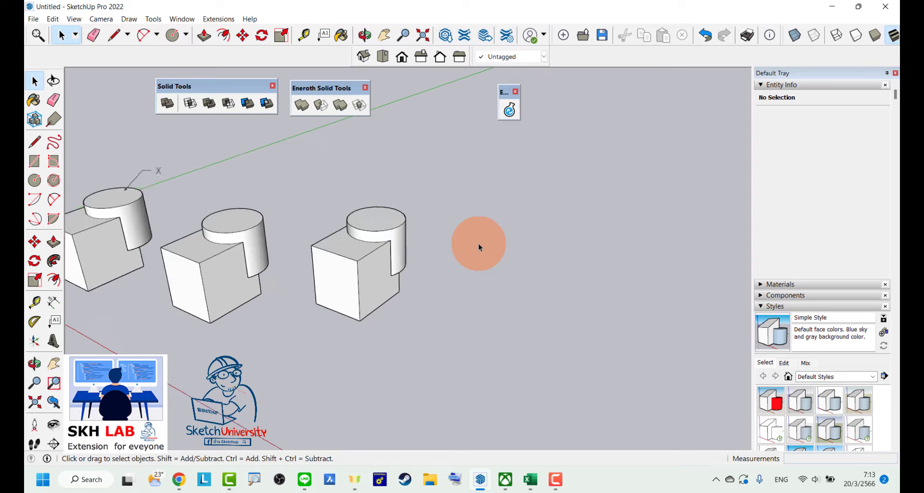
- Trial-trim the third cube with its cylinder using Eneroth Trim and inspect the result
{"action": "left_click", "coordinate": [340, 105]}
{"action": "left_click", "coordinate": [344, 274]}
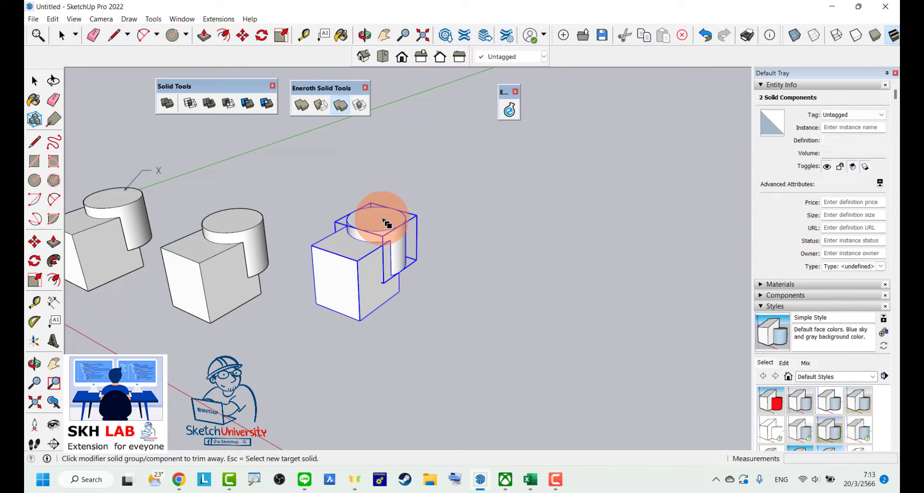
{"action": "key", "text": "space"}
{"action": "left_click", "coordinate": [351, 262]}
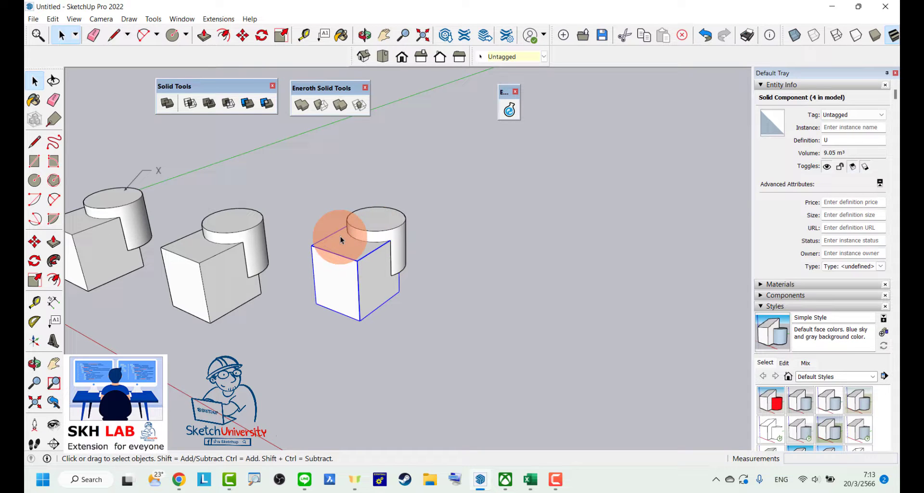
{"action": "left_click", "coordinate": [382, 223]}
{"action": "scroll", "coordinate": [383, 221], "scroll_direction": "down", "scroll_amount": 3}
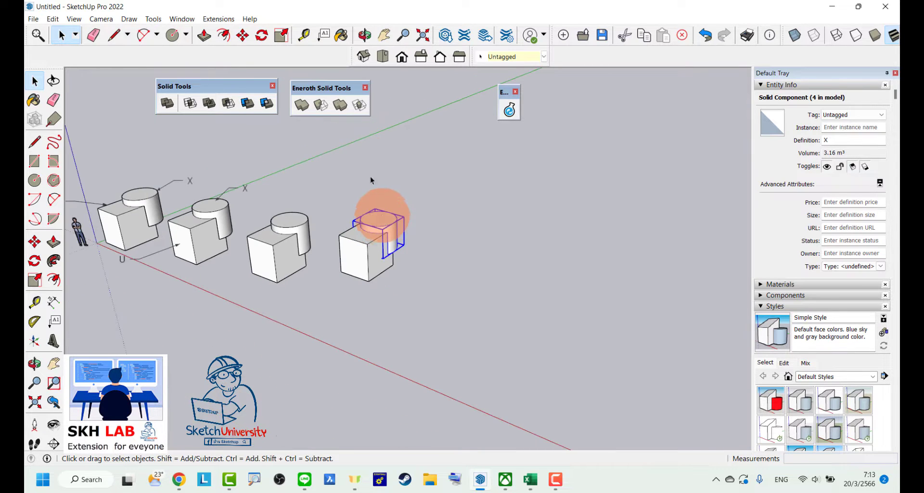
- Undo the trim, the X and U label text, and the fourth-pair copy
{"action": "left_click", "coordinate": [701, 39]}
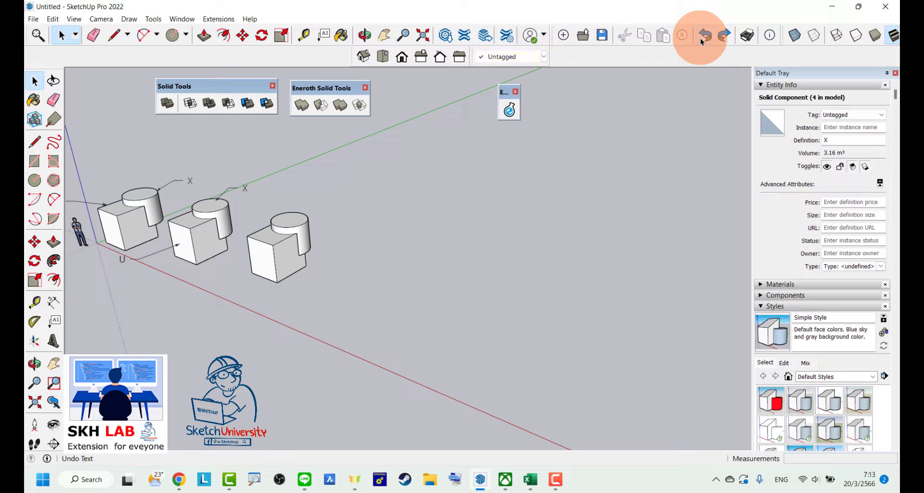
{"action": "left_click", "coordinate": [700, 38]}
{"action": "left_click", "coordinate": [700, 38]}
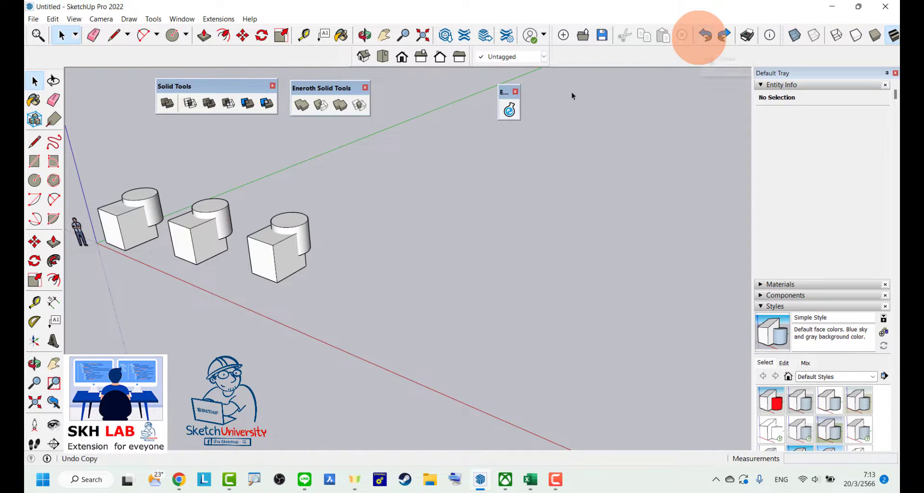
{"action": "scroll", "coordinate": [328, 198], "scroll_direction": "up", "scroll_amount": 4}
{"action": "left_click", "coordinate": [424, 179]}
- Select the three cylinders and make them one group
{"action": "middle_click_drag", "start_coordinate": [430, 183], "coordinate": [303, 185]}
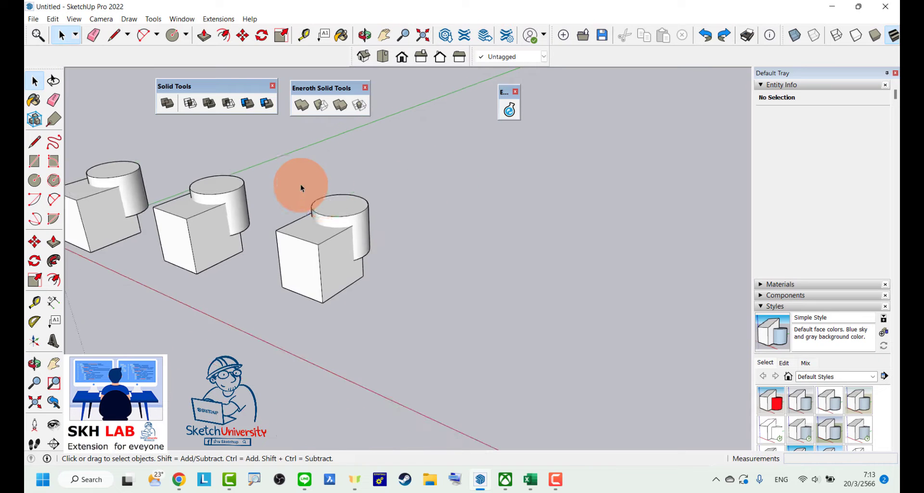
{"action": "scroll", "coordinate": [458, 199], "scroll_direction": "down", "scroll_amount": 2}
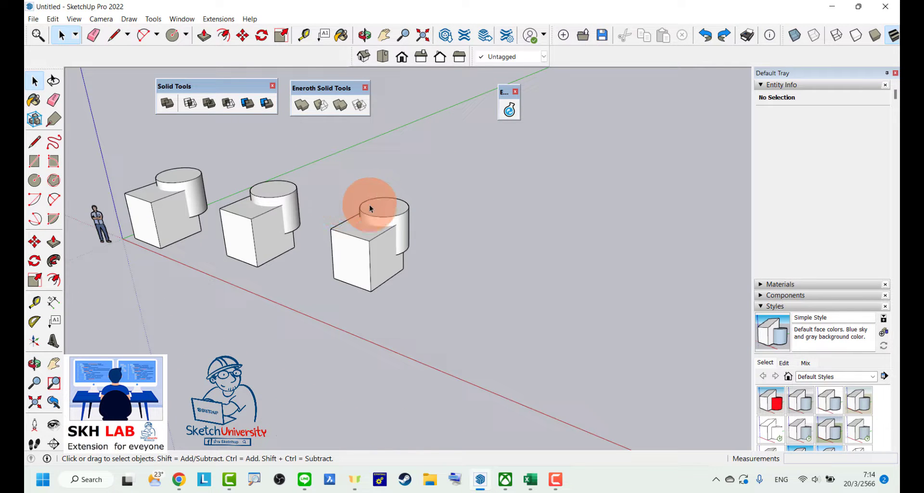
{"action": "left_click", "coordinate": [385, 212]}
{"action": "left_click", "coordinate": [291, 193], "text": "shift"}
{"action": "left_click", "coordinate": [189, 179], "text": "shift"}
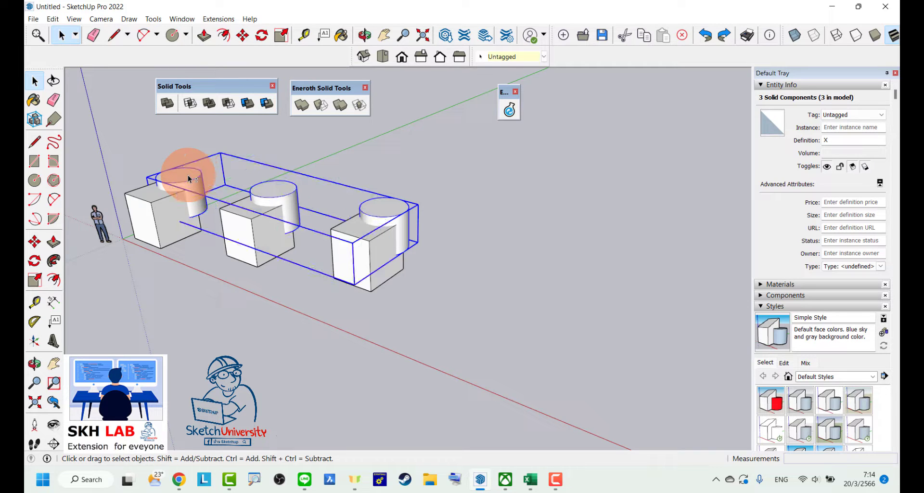
{"action": "left_click", "coordinate": [165, 206]}
- Select the three cubes and combine them into a second group
{"action": "left_click", "coordinate": [257, 242]}
{"action": "left_click", "coordinate": [372, 272], "text": "shift"}
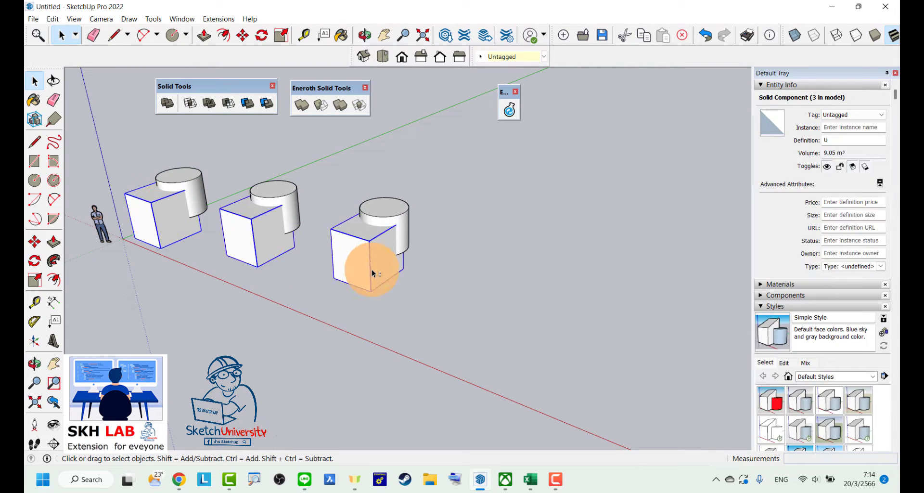
{"action": "left_click", "coordinate": [361, 207]}
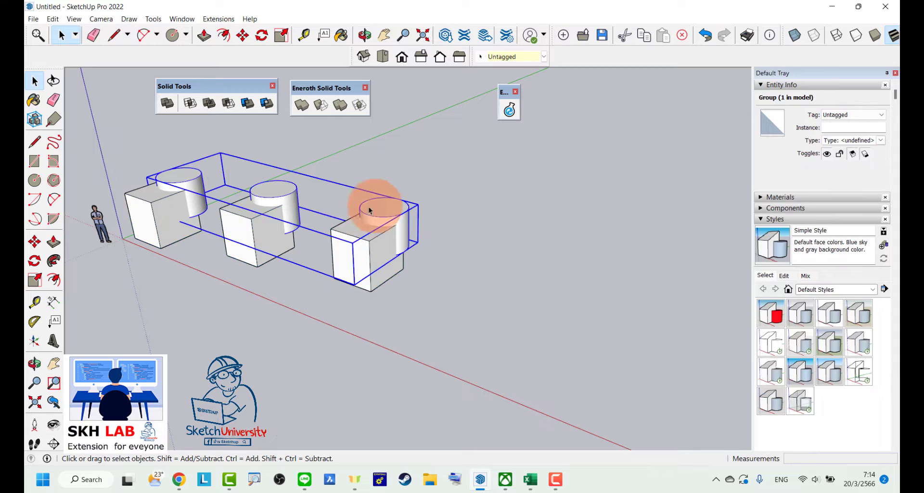
{"action": "left_click", "coordinate": [243, 245]}
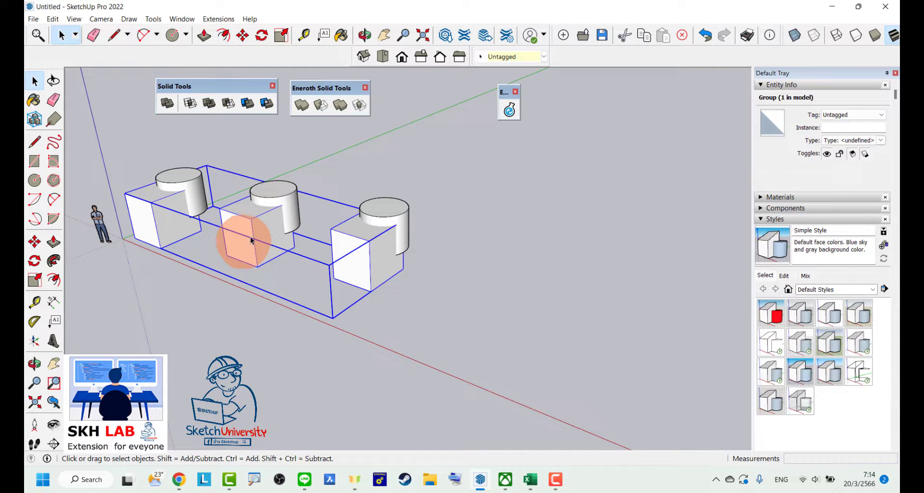
{"action": "left_click", "coordinate": [359, 182]}
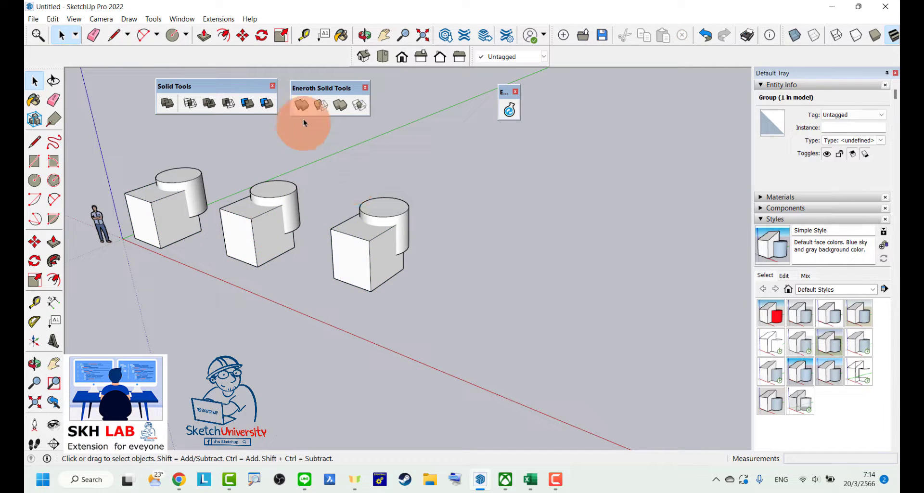
- Eneroth-trim the cube group with the cylinder group, then bring up the Extension Lab sign-in
{"action": "left_click", "coordinate": [340, 105]}
{"action": "left_click", "coordinate": [392, 207]}
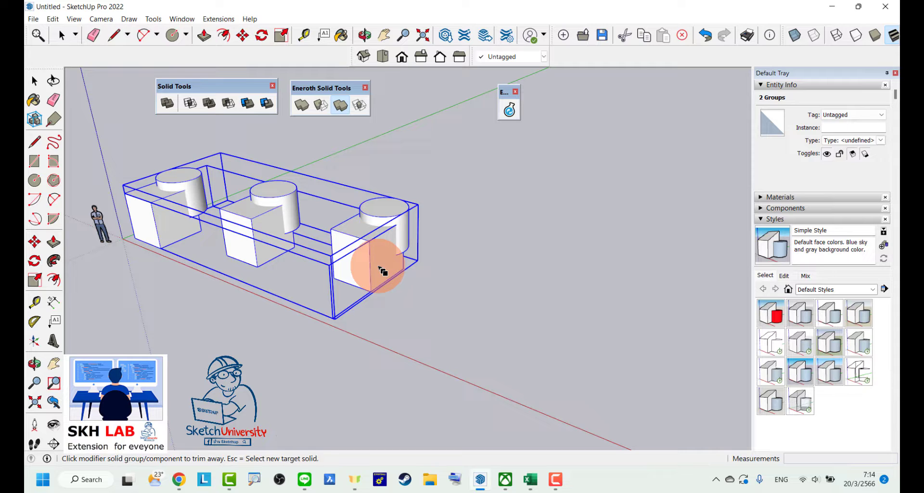
{"action": "left_click", "coordinate": [383, 271]}
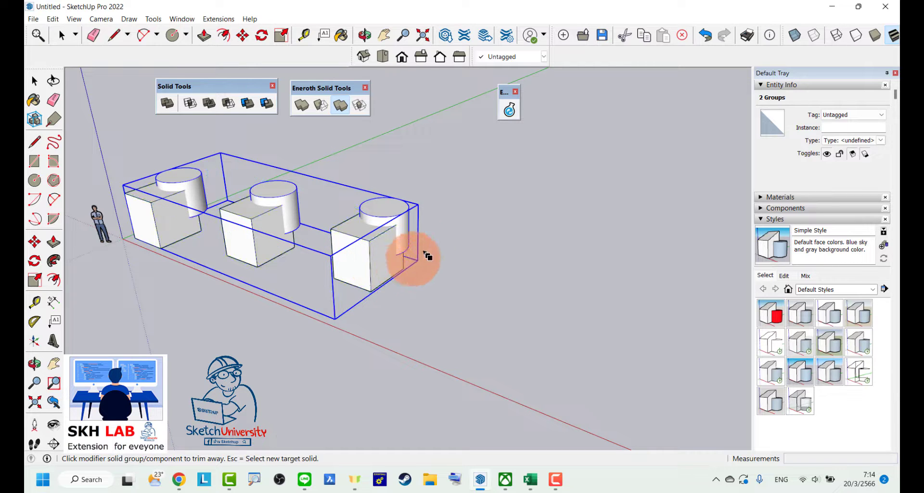
{"action": "left_click", "coordinate": [510, 113]}
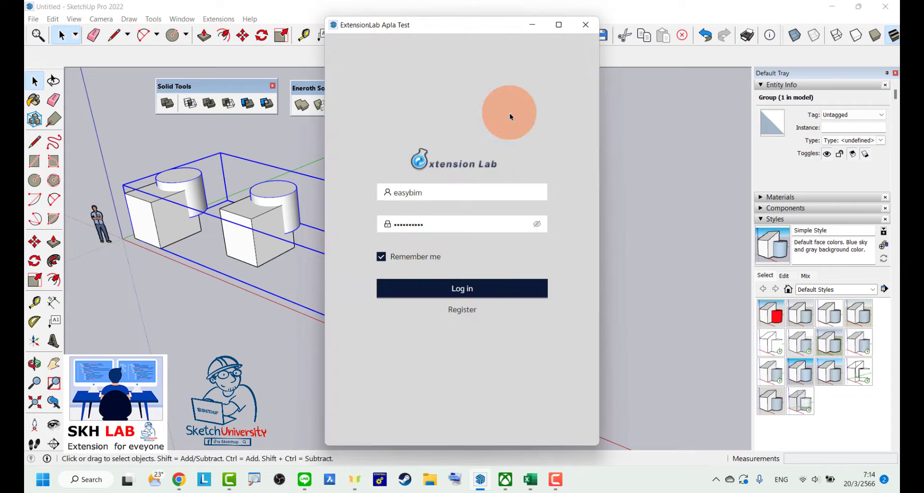
- Log in to Extension Lab, collapse SKH Info Tools, expand SKH Solid Tools, and move the window right
{"action": "left_click", "coordinate": [469, 295]}
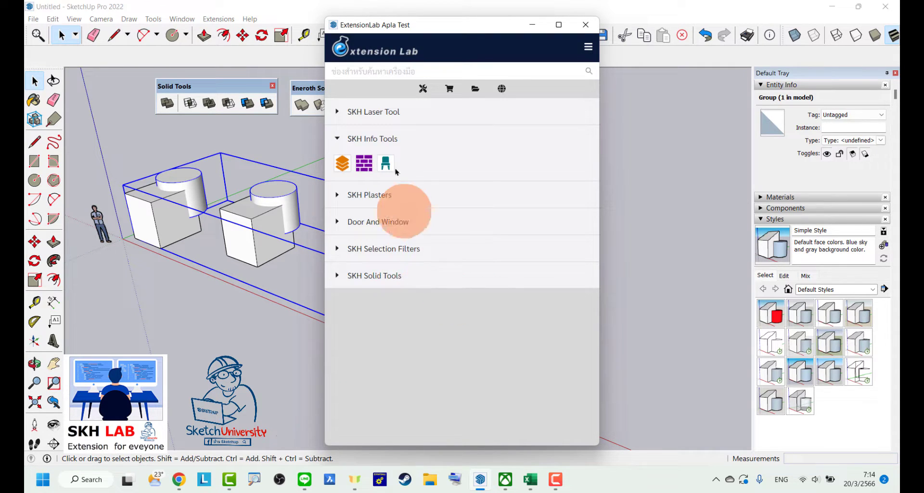
{"action": "left_click", "coordinate": [336, 137]}
{"action": "left_click", "coordinate": [356, 248]}
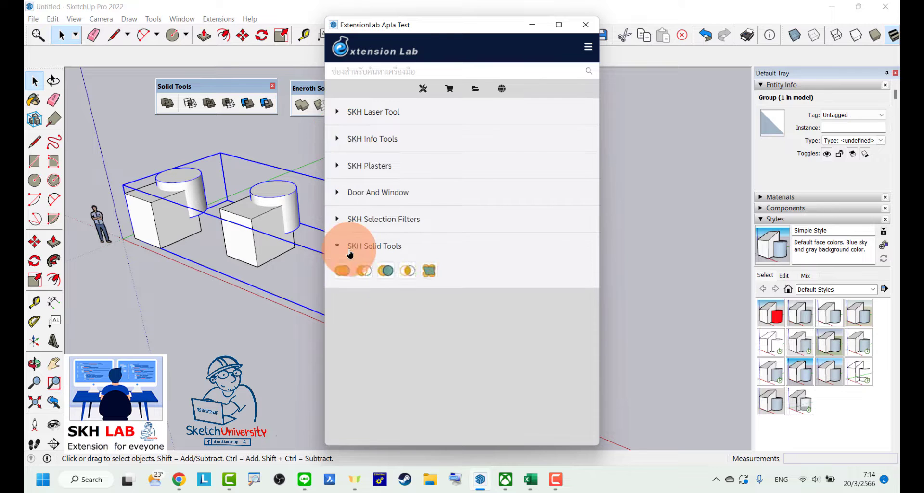
{"action": "mouse_move", "coordinate": [415, 28]}
{"action": "left_mouse_down"}
{"action": "mouse_move", "coordinate": [687, 42]}
{"action": "mouse_move", "coordinate": [642, 51]}
{"action": "left_mouse_up"}
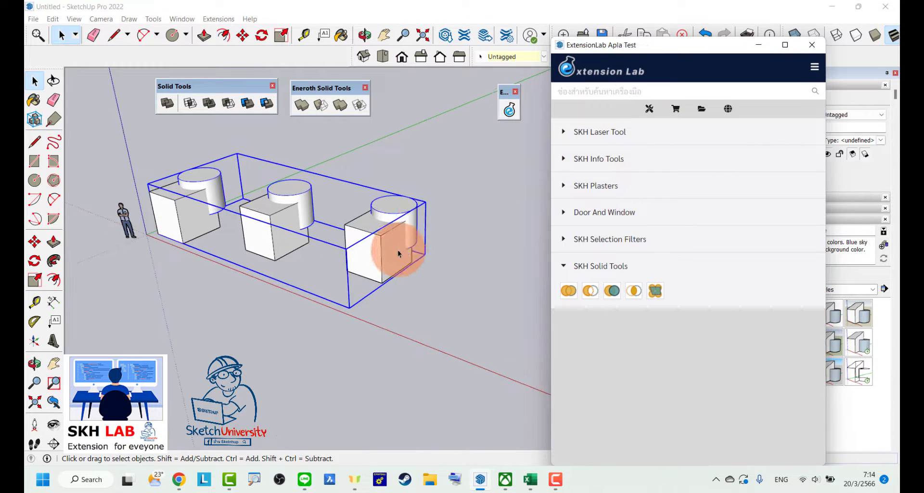
{"action": "scroll", "coordinate": [404, 255], "scroll_direction": "down", "scroll_amount": 5}
- Erase the cube and cylinder groups and extrude a small rectangle into a tall thin column
{"action": "key", "text": "e"}
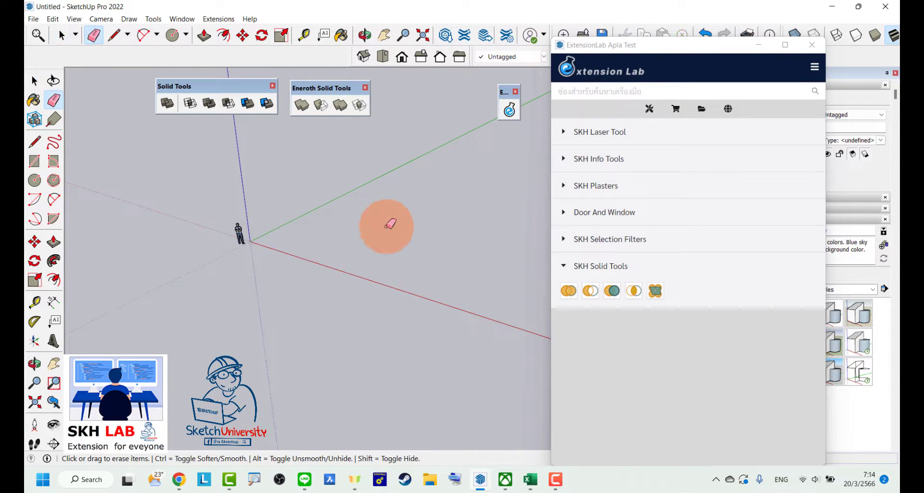
{"action": "middle_click_drag", "start_coordinate": [367, 218], "coordinate": [326, 213]}
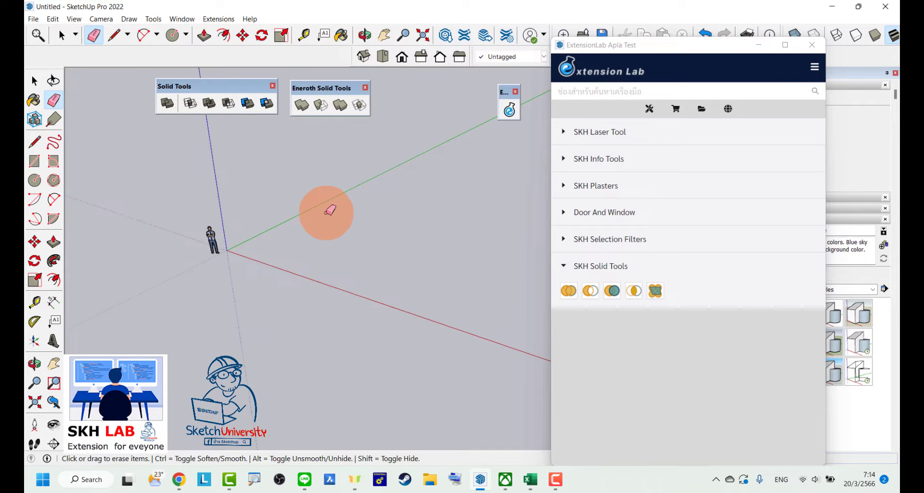
{"action": "key", "text": "r"}
{"action": "left_click", "coordinate": [247, 259]}
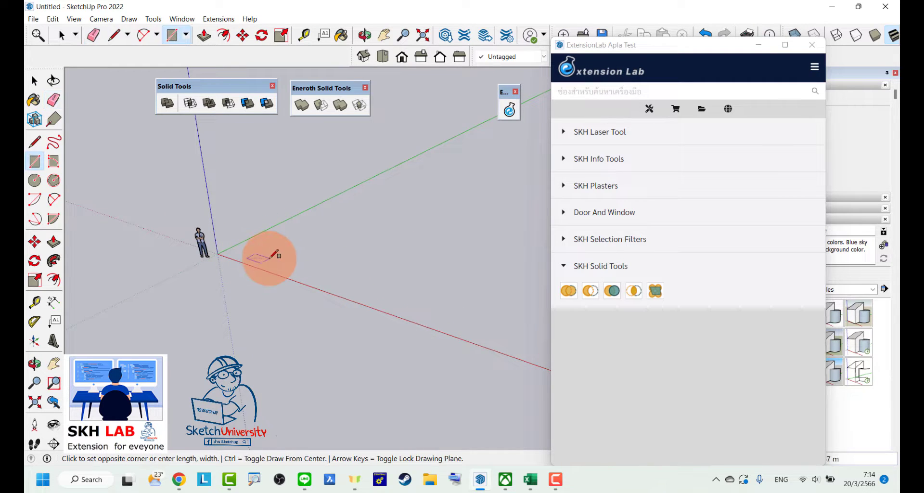
{"action": "left_click", "coordinate": [273, 256]}
{"action": "key", "text": "p"}
{"action": "left_click", "coordinate": [260, 259]}
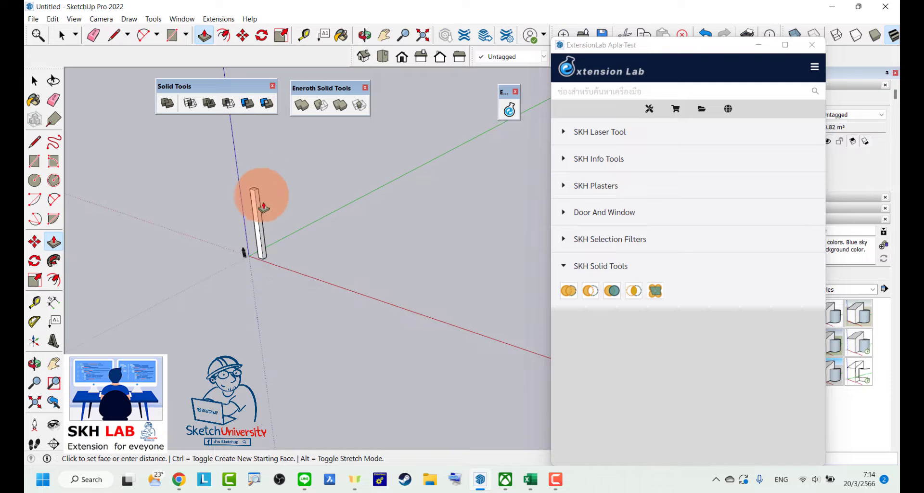
{"action": "left_click", "coordinate": [259, 219]}
{"action": "key", "text": "space"}
{"action": "scroll", "coordinate": [259, 219], "scroll_direction": "up", "scroll_amount": 2}
- Make the column a component named C1
{"action": "triple_click", "coordinate": [258, 220]}
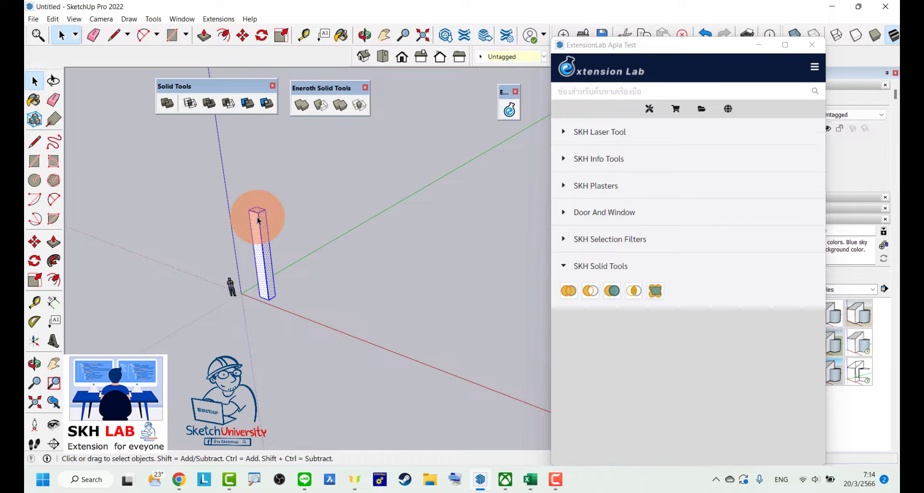
{"action": "right_click", "coordinate": [258, 220]}
{"action": "left_click", "coordinate": [319, 301]}
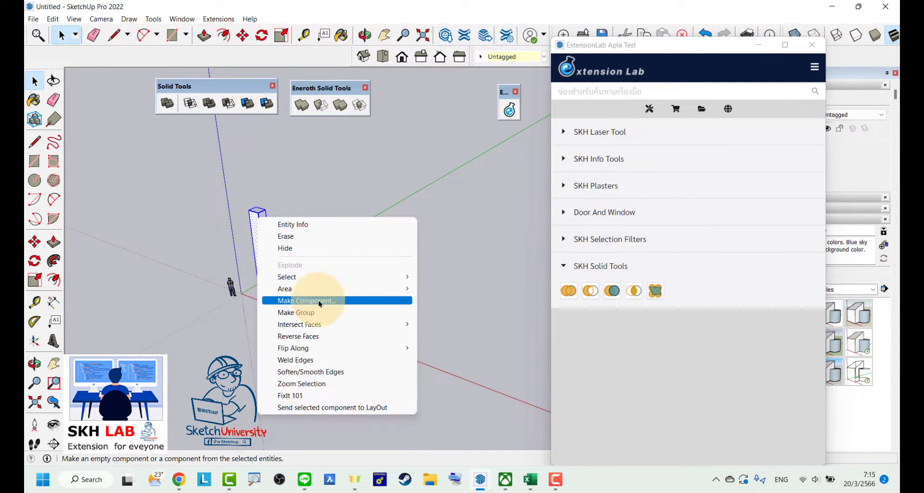
{"action": "type", "text": "C1"}
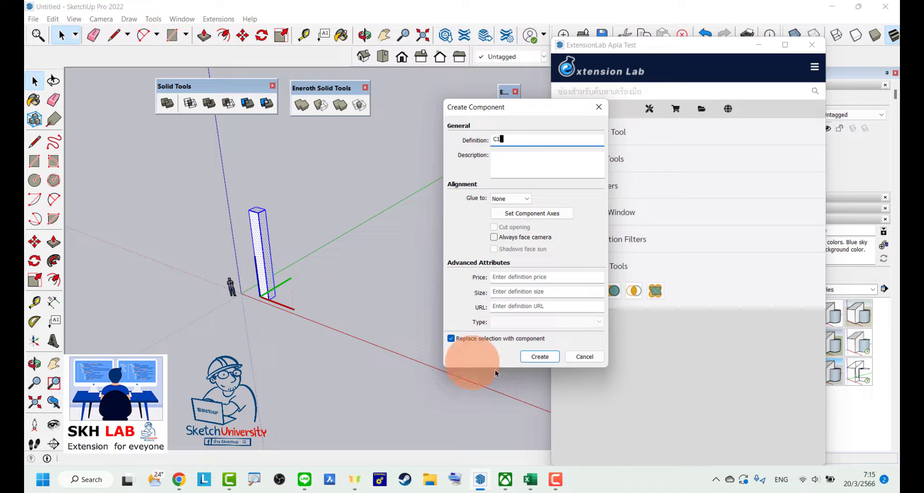
{"action": "left_click", "coordinate": [539, 356]}
- Copy column C1 along to extend the row of columns
{"action": "key", "text": "m"}
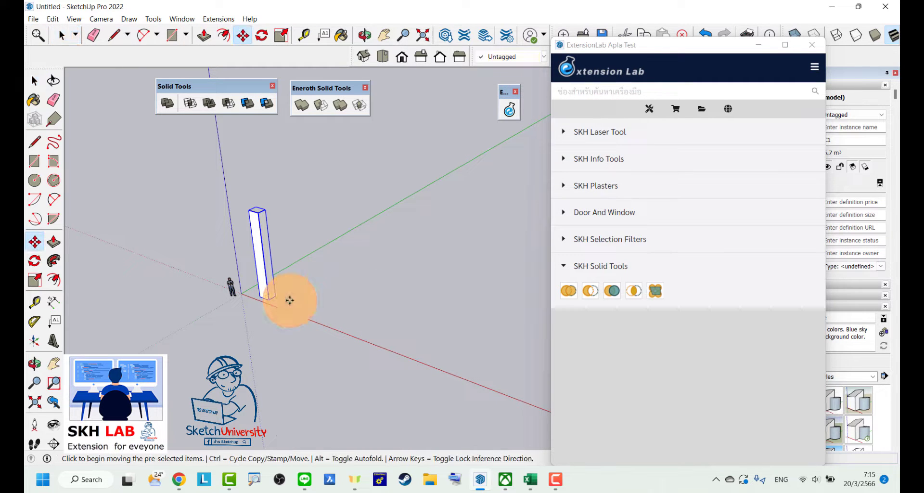
{"action": "key", "text": "ctrl"}
{"action": "left_click", "coordinate": [293, 299]}
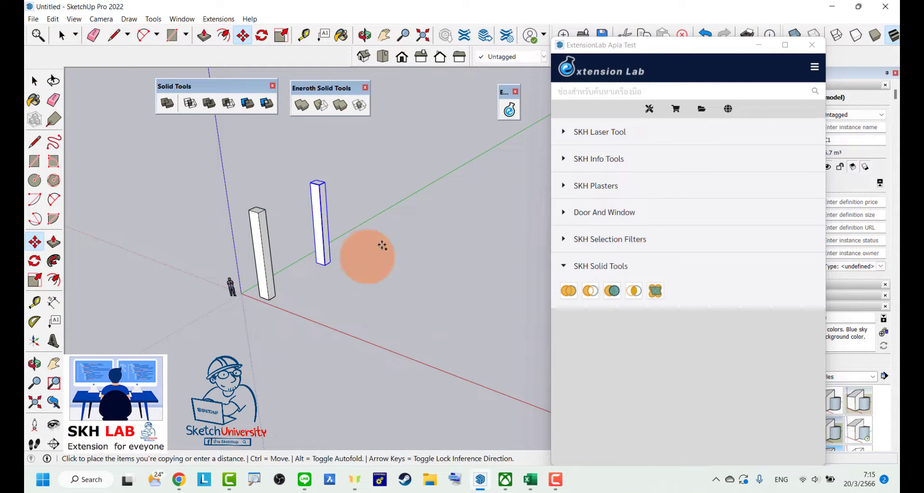
{"action": "left_click", "coordinate": [410, 226]}
{"action": "key", "text": "space"}
{"action": "scroll", "coordinate": [411, 230], "scroll_direction": "down", "scroll_amount": 2}
- Copy the row of three columns twice more to form a grid of pillars
{"action": "mouse_move", "coordinate": [410, 234]}
{"action": "left_mouse_down"}
{"action": "mouse_move", "coordinate": [309, 193]}
{"action": "mouse_move", "coordinate": [309, 212]}
{"action": "left_mouse_up"}
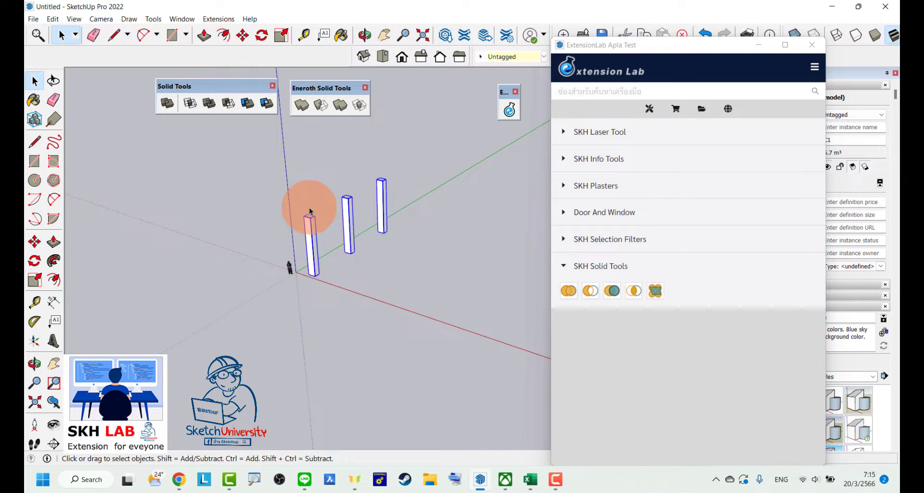
{"action": "key", "text": "m"}
{"action": "key", "text": "ctrl"}
{"action": "left_click", "coordinate": [334, 281]}
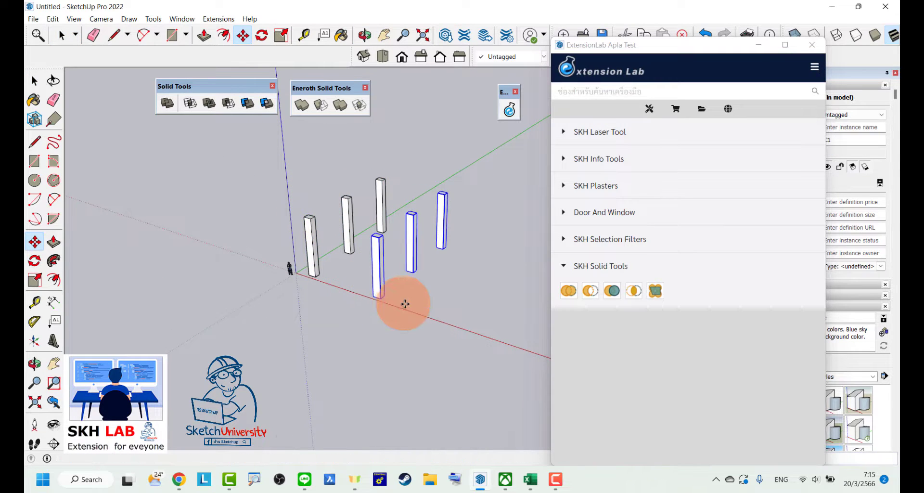
{"action": "left_click", "coordinate": [405, 305]}
{"action": "left_click", "coordinate": [411, 305]}
{"action": "left_click", "coordinate": [495, 337]}
- Draw a rectangle across the columns and push/pull it into a floor slab
{"action": "key", "text": "space"}
{"action": "scroll", "coordinate": [337, 279], "scroll_direction": "up", "scroll_amount": 3}
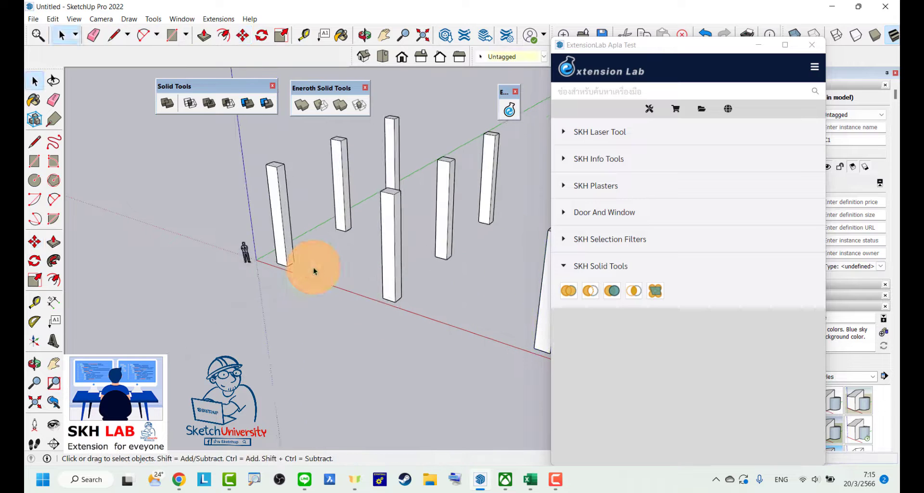
{"action": "key", "text": "r"}
{"action": "left_click", "coordinate": [277, 229]}
{"action": "scroll", "coordinate": [199, 264], "scroll_direction": "down", "scroll_amount": 3}
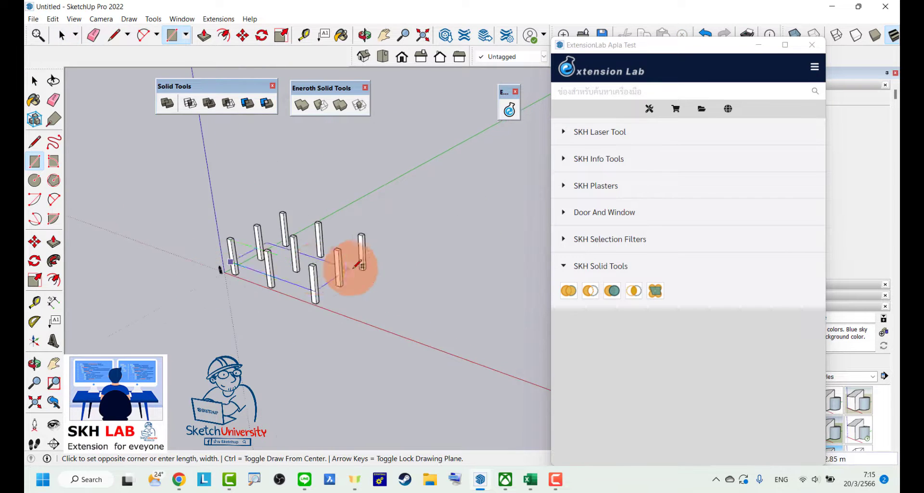
{"action": "scroll", "coordinate": [355, 265], "scroll_direction": "up", "scroll_amount": 5}
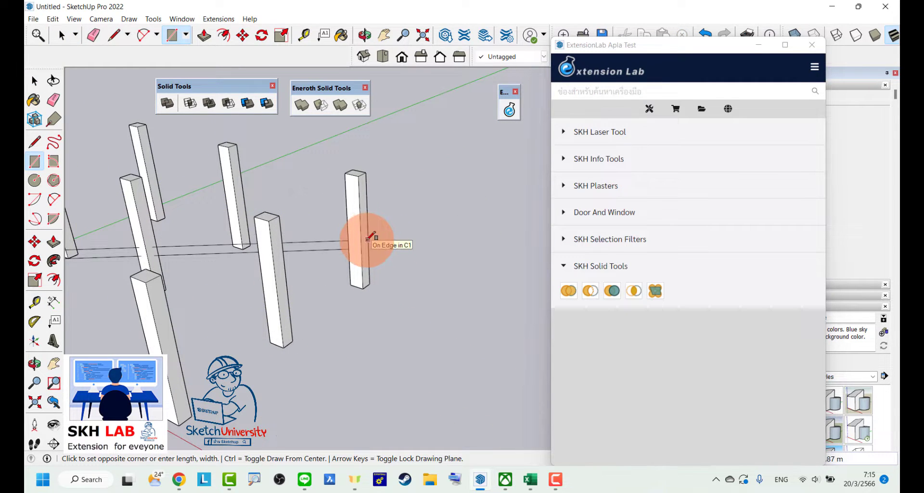
{"action": "left_click", "coordinate": [369, 236]}
{"action": "key", "text": "p"}
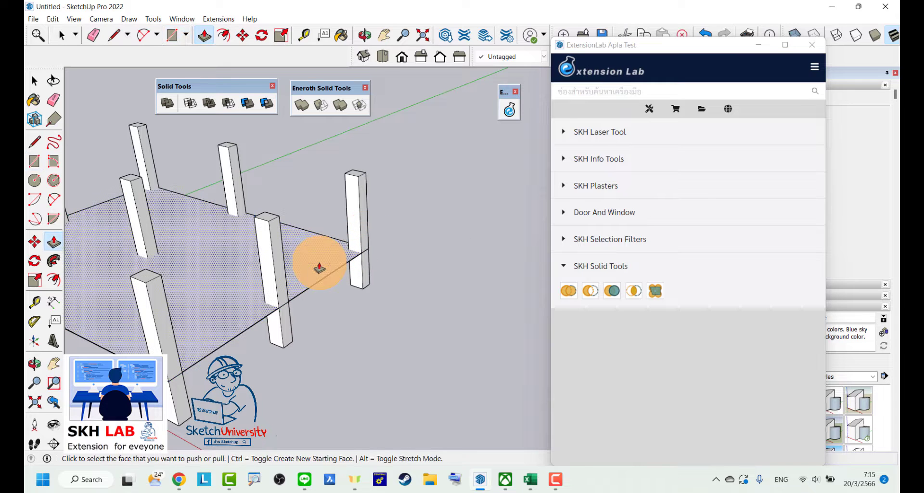
{"action": "left_click", "coordinate": [315, 254]}
{"action": "key", "text": "space"}
- Turn the floor slab into a component
{"action": "left_click", "coordinate": [319, 256]}
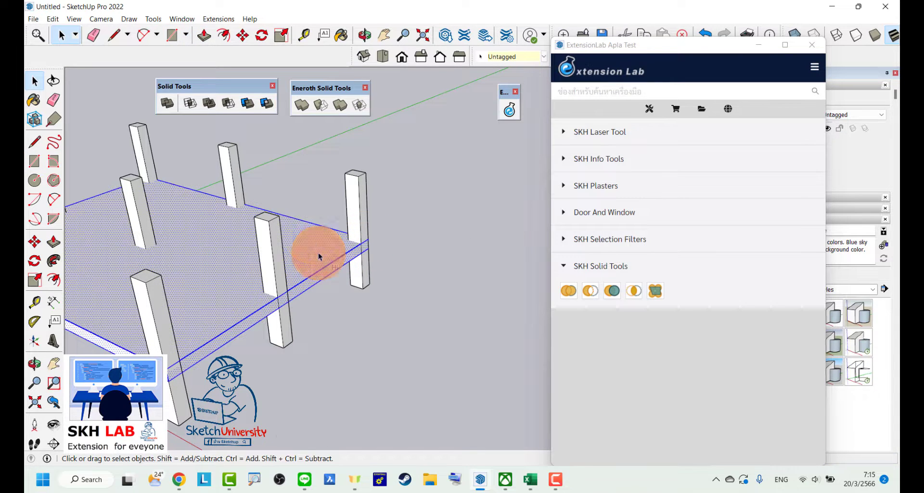
{"action": "right_click", "coordinate": [312, 237]}
{"action": "left_click", "coordinate": [383, 319]}
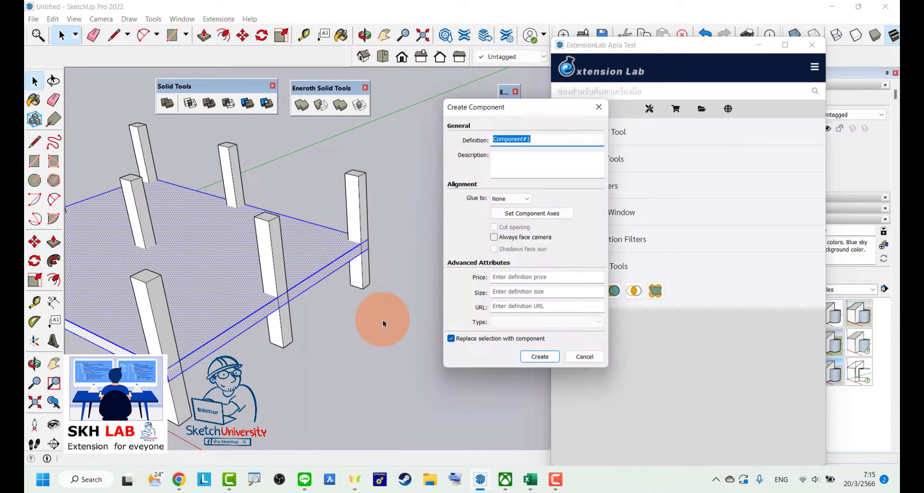
{"action": "left_click", "coordinate": [539, 356]}
{"action": "scroll", "coordinate": [399, 308], "scroll_direction": "down", "scroll_amount": 3}
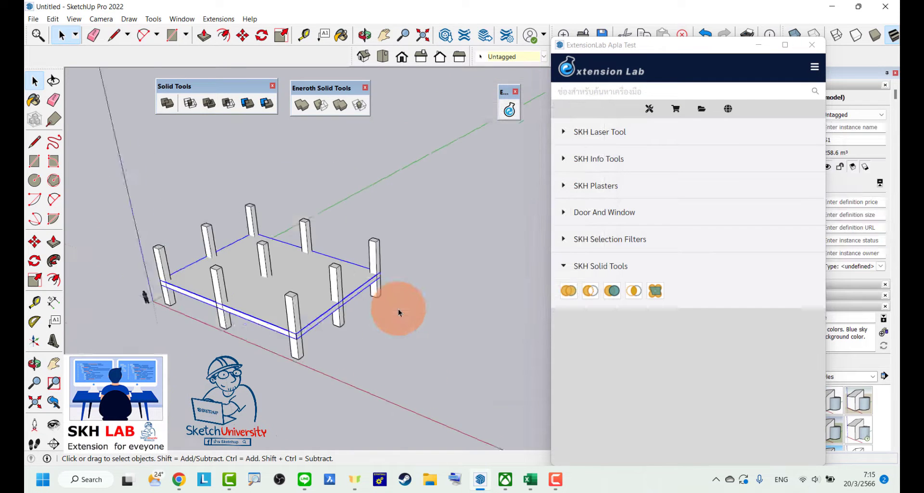
{"action": "scroll", "coordinate": [344, 265], "scroll_direction": "down", "scroll_amount": 2}
{"action": "left_click", "coordinate": [313, 308]}
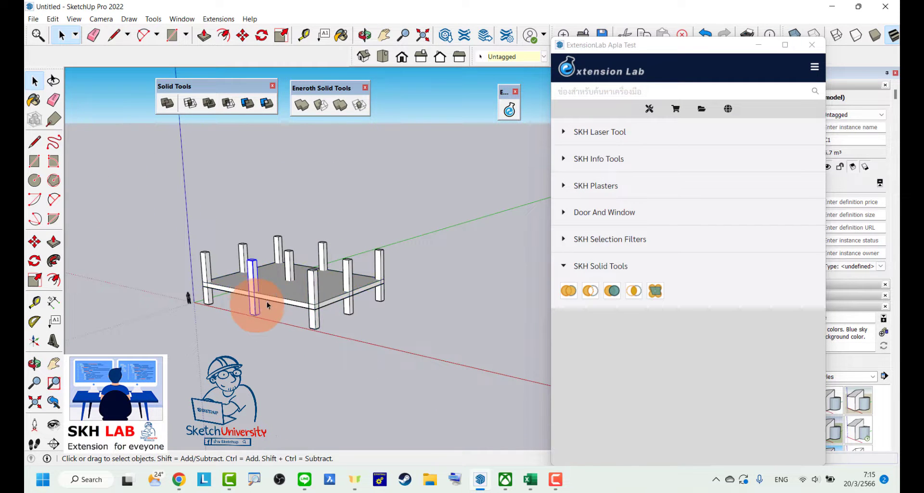
- Window-select the whole slab-and-column assembly and place a copy to its right
{"action": "middle_click_drag", "start_coordinate": [253, 305], "coordinate": [280, 329]}
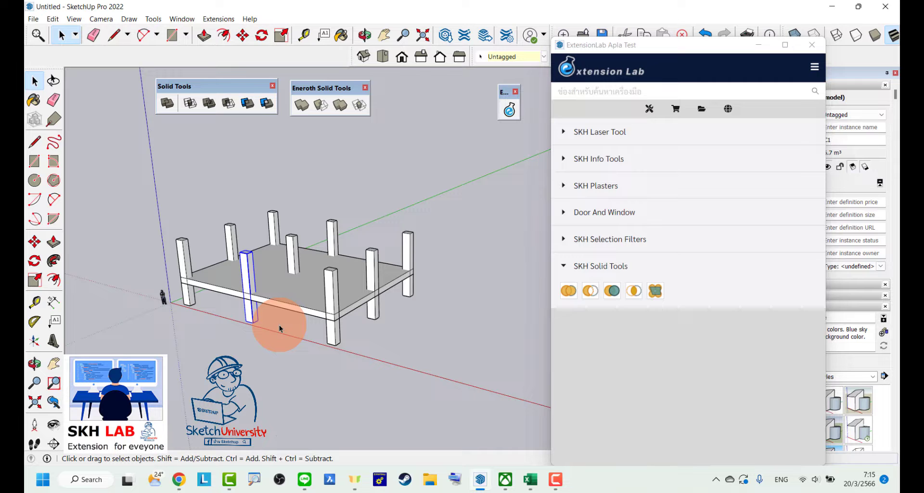
{"action": "left_click_drag", "start_coordinate": [444, 332], "coordinate": [175, 176]}
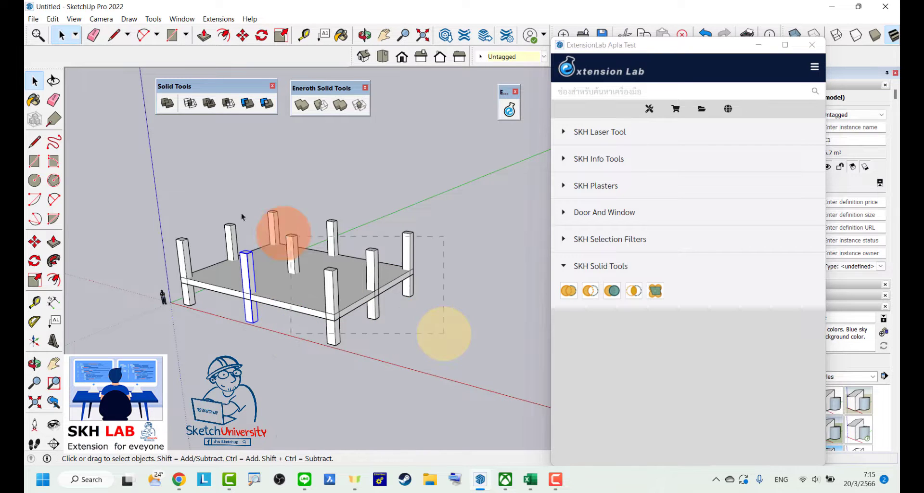
{"action": "scroll", "coordinate": [138, 253], "scroll_direction": "down", "scroll_amount": 2}
{"action": "scroll", "coordinate": [137, 253], "scroll_direction": "down", "scroll_amount": 1}
{"action": "key", "text": "m"}
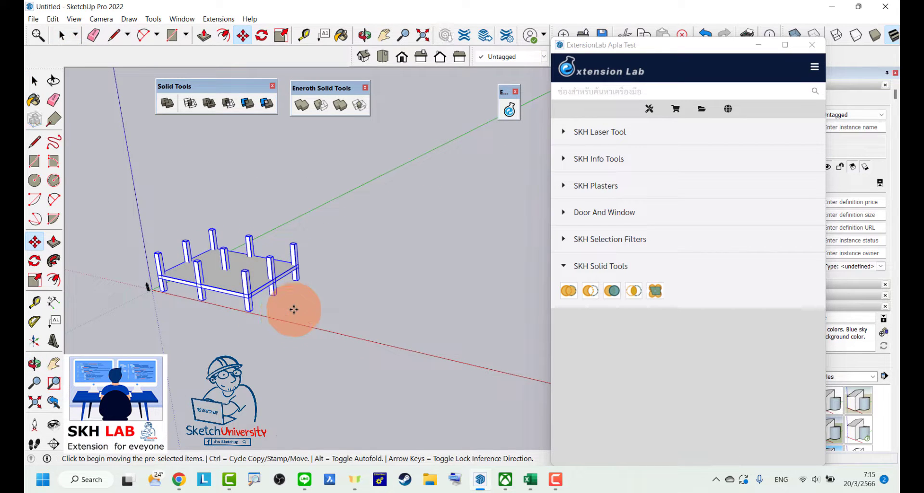
{"action": "key", "text": "ctrl"}
{"action": "left_click", "coordinate": [293, 309]}
{"action": "left_click", "coordinate": [462, 346]}
{"action": "key", "text": "space"}
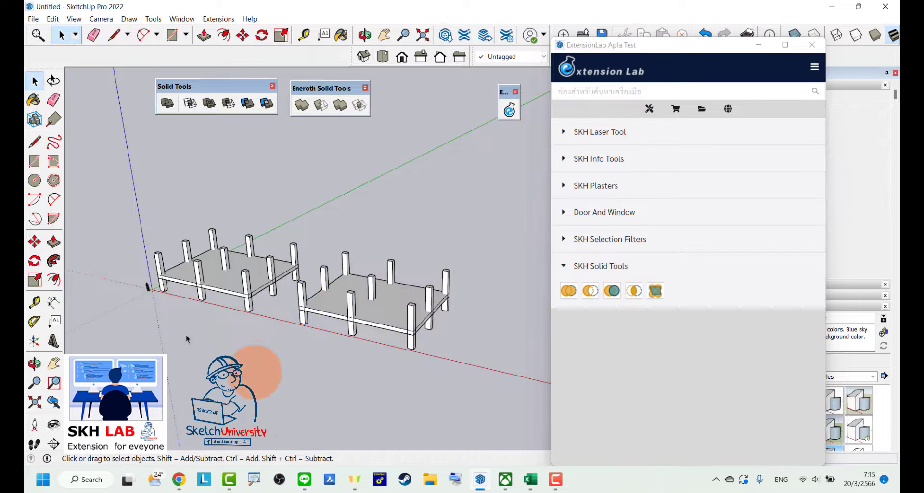
{"action": "scroll", "coordinate": [225, 278], "scroll_direction": "up", "scroll_amount": 3}
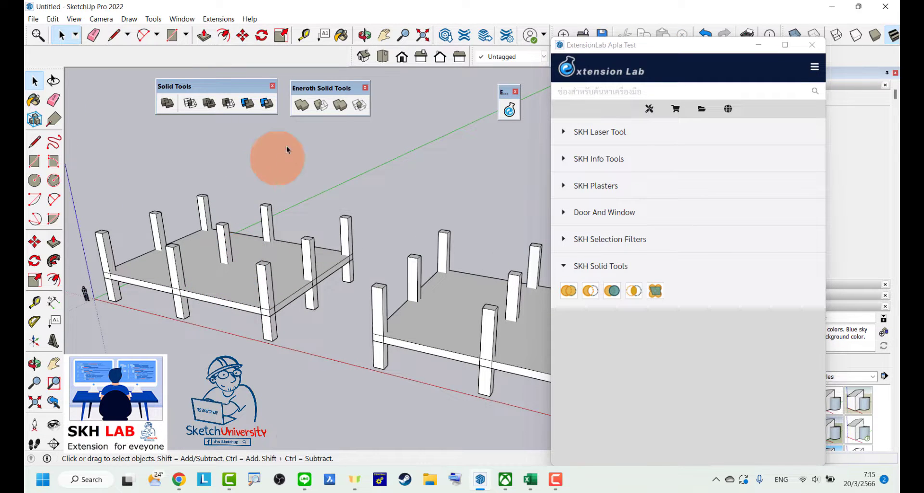
- Eneroth-trim the left slab using the columns passing through it
{"action": "left_click", "coordinate": [340, 105]}
{"action": "scroll", "coordinate": [287, 302], "scroll_direction": "up", "scroll_amount": 2}
{"action": "scroll", "coordinate": [287, 302], "scroll_direction": "up", "scroll_amount": 2}
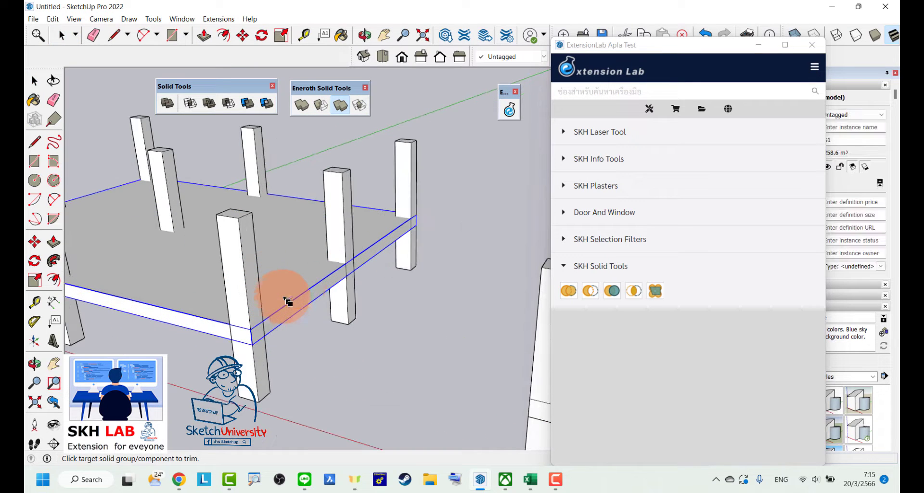
{"action": "left_click", "coordinate": [302, 285]}
{"action": "scroll", "coordinate": [337, 244], "scroll_direction": "up", "scroll_amount": 2}
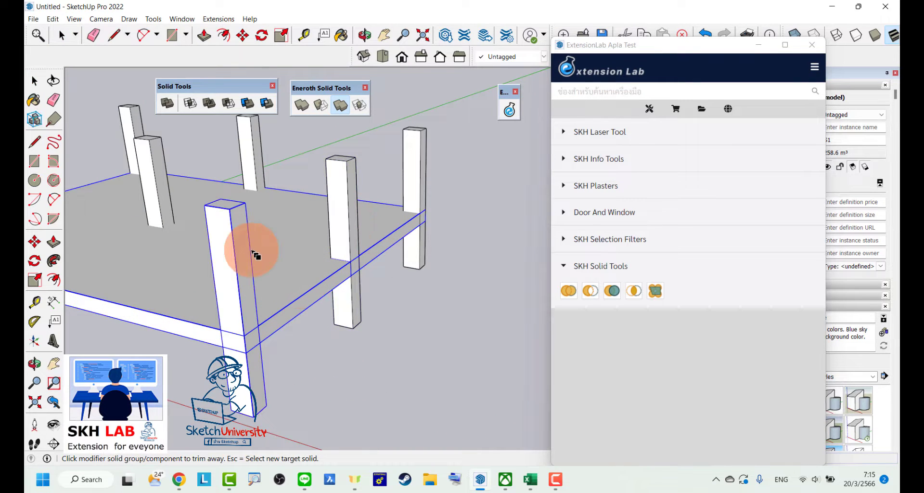
{"action": "scroll", "coordinate": [425, 179], "scroll_direction": "down", "scroll_amount": 2}
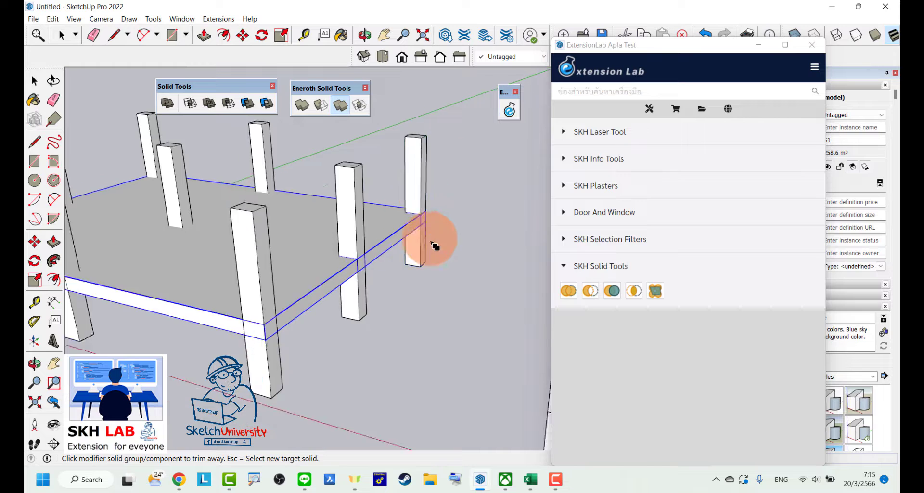
{"action": "scroll", "coordinate": [427, 243], "scroll_direction": "down", "scroll_amount": 2}
{"action": "left_click", "coordinate": [247, 205]}
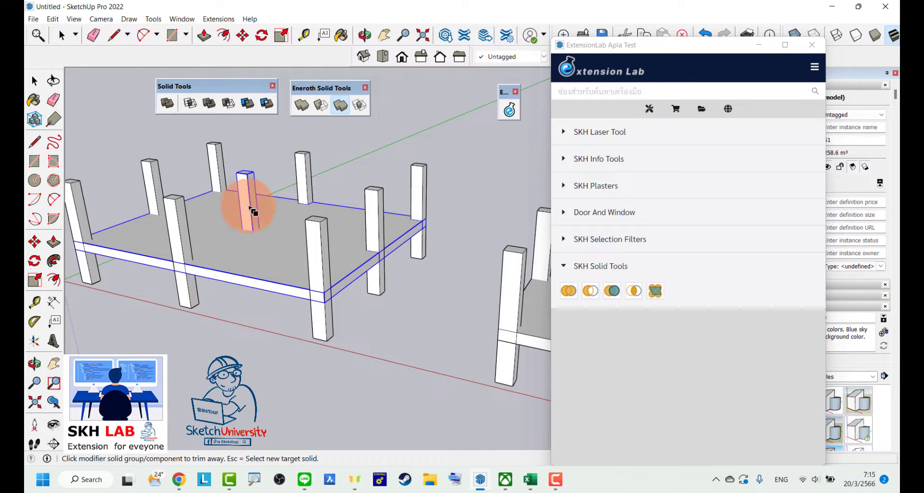
{"action": "scroll", "coordinate": [149, 213], "scroll_direction": "down", "scroll_amount": 2}
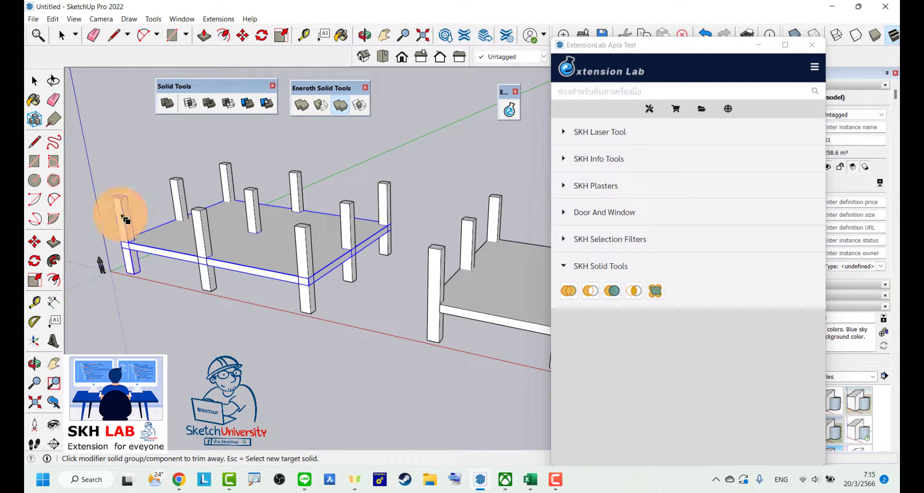
{"action": "left_click", "coordinate": [222, 172]}
{"action": "scroll", "coordinate": [223, 172], "scroll_direction": "down", "scroll_amount": 2}
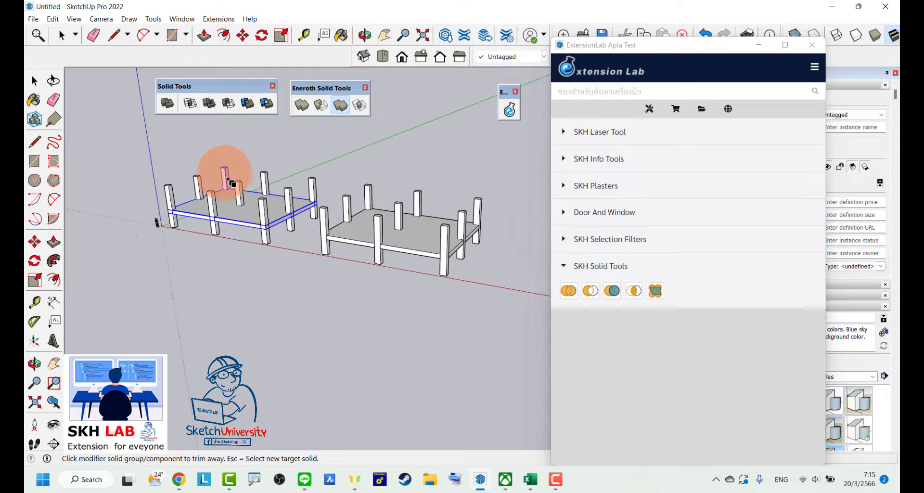
{"action": "key", "text": "space"}
- Lift the trimmed slab with Move to check the notches, then cancel the move
{"action": "left_click", "coordinate": [246, 222]}
{"action": "key", "text": "m"}
{"action": "left_click", "coordinate": [243, 219]}
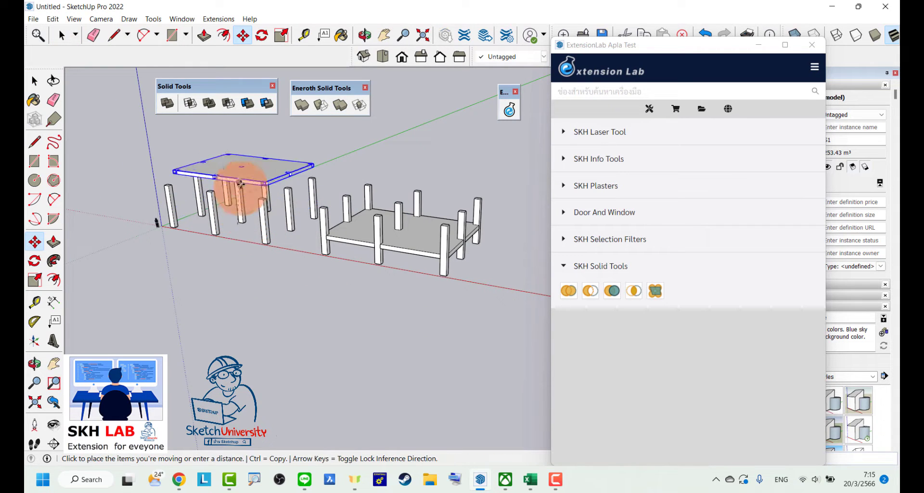
{"action": "key", "text": "space"}
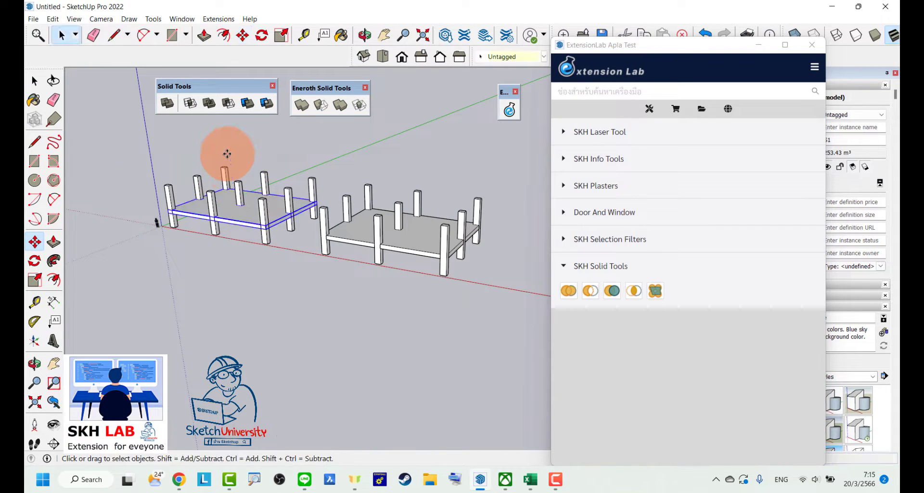
{"action": "left_click", "coordinate": [309, 293]}
{"action": "middle_click_drag", "start_coordinate": [310, 293], "coordinate": [388, 283]}
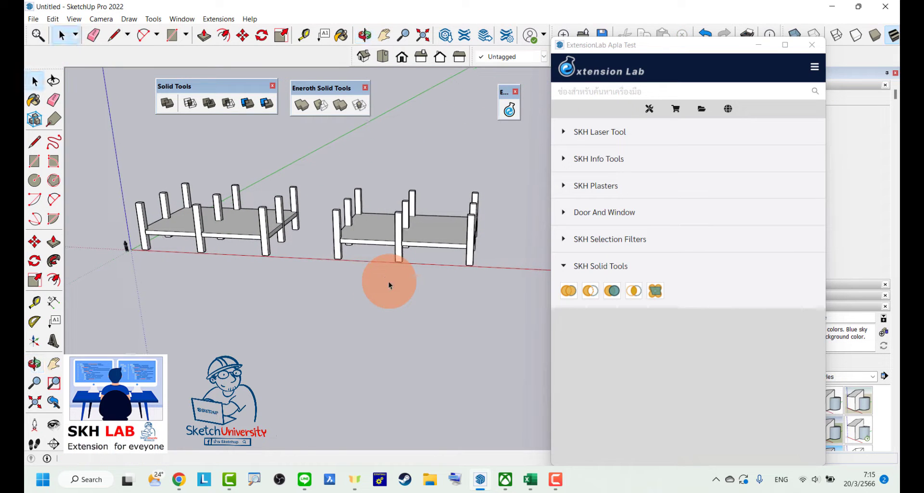
- Copy the right-hand model further right to make a third copy
{"action": "left_click_drag", "start_coordinate": [323, 204], "coordinate": [553, 320]}
{"action": "scroll", "coordinate": [152, 243], "scroll_direction": "down", "scroll_amount": 3}
{"action": "key", "text": "m"}
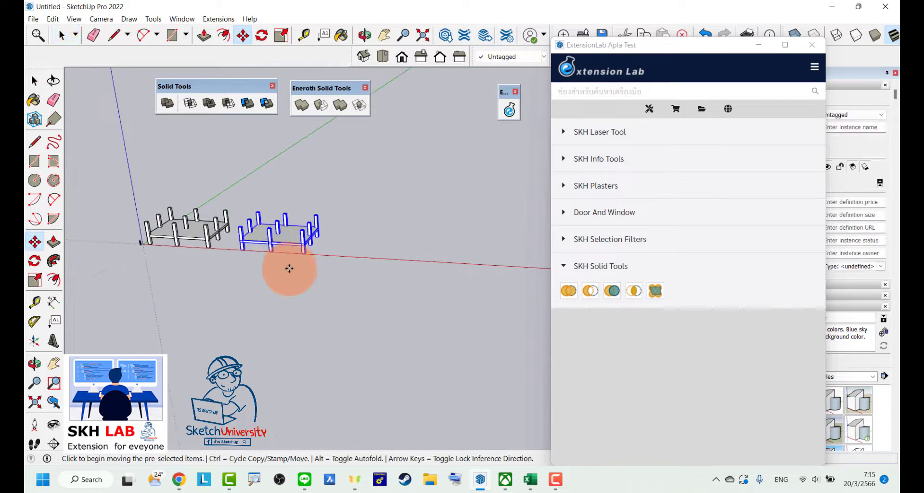
{"action": "key", "text": "ctrl"}
{"action": "left_click", "coordinate": [337, 272]}
{"action": "left_click", "coordinate": [439, 280]}
{"action": "key", "text": "space"}
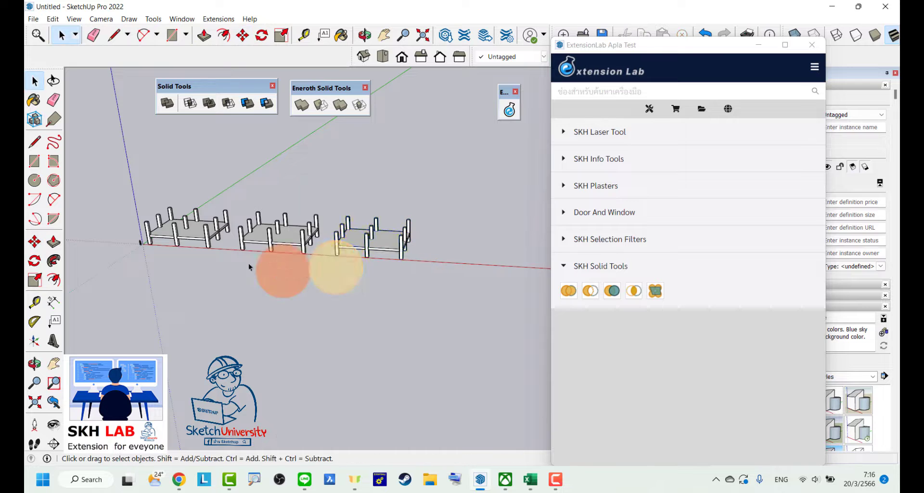
- From a front view, lower the slab slightly, then copy it higher up the columns
{"action": "middle_click_drag", "start_coordinate": [283, 268], "coordinate": [306, 245]}
{"action": "scroll", "coordinate": [306, 244], "scroll_direction": "up", "scroll_amount": 3}
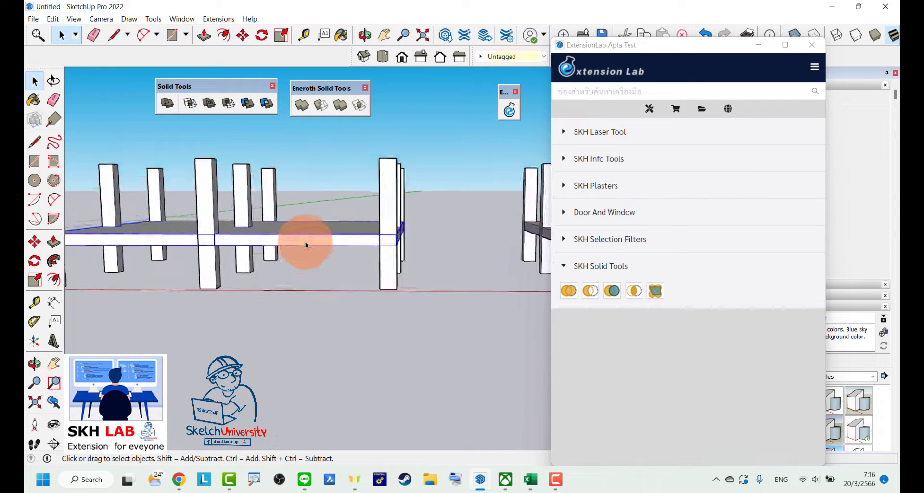
{"action": "scroll", "coordinate": [308, 242], "scroll_direction": "up", "scroll_amount": 2}
{"action": "key", "text": "m"}
{"action": "left_click", "coordinate": [308, 247]}
{"action": "left_click", "coordinate": [307, 282]}
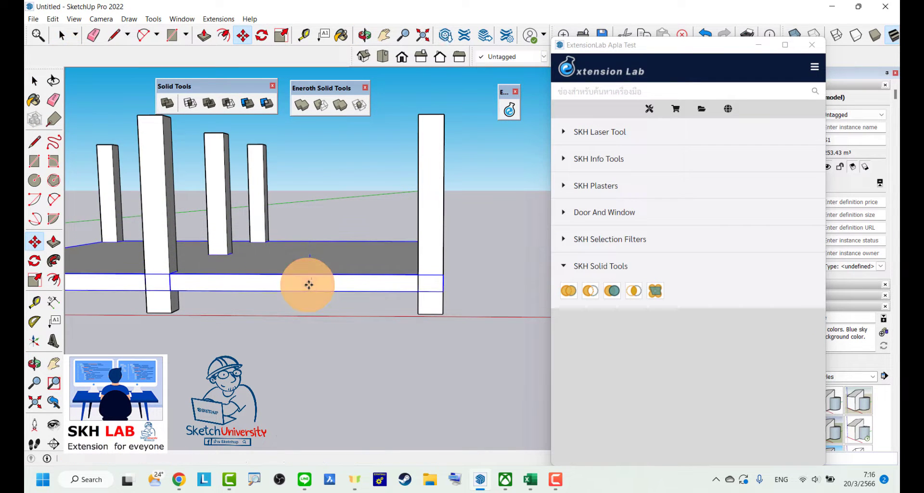
{"action": "key", "text": "ctrl"}
{"action": "left_click", "coordinate": [322, 283]}
{"action": "left_click", "coordinate": [323, 202]}
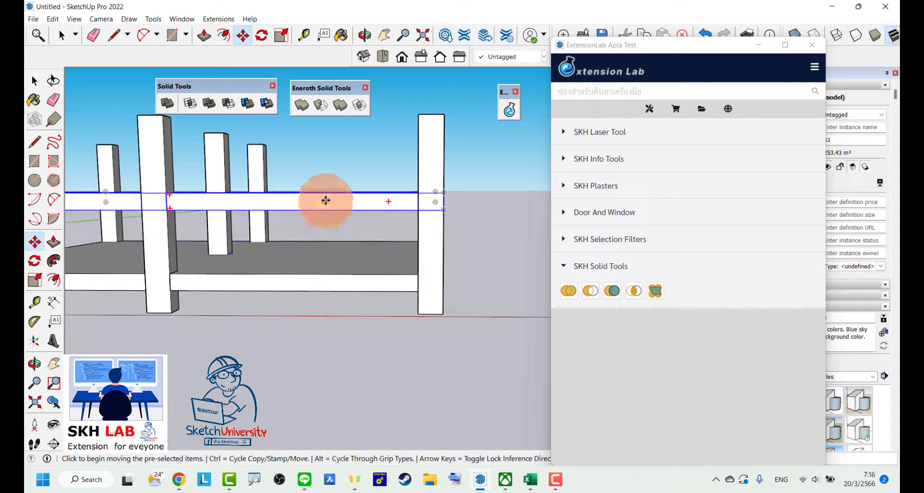
{"action": "key", "text": "space"}
- Move the lower slab further down the columns and view all the models
{"action": "scroll", "coordinate": [323, 202], "scroll_direction": "down", "scroll_amount": 2}
{"action": "left_click", "coordinate": [313, 260]}
{"action": "key", "text": "m"}
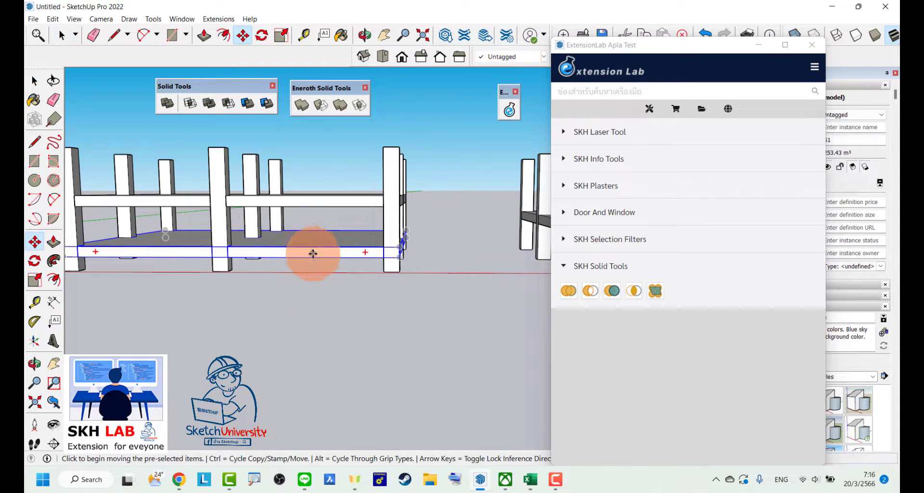
{"action": "left_click", "coordinate": [311, 253]}
{"action": "left_click", "coordinate": [305, 303]}
{"action": "key", "text": "space"}
{"action": "scroll", "coordinate": [198, 294], "scroll_direction": "down", "scroll_amount": 2}
{"action": "mouse_move", "coordinate": [199, 294]}
{"action": "middle_mouse_down"}
{"action": "mouse_move", "coordinate": [217, 370]}
{"action": "mouse_move", "coordinate": [309, 237]}
{"action": "middle_mouse_up"}
{"action": "scroll", "coordinate": [295, 226], "scroll_direction": "down", "scroll_amount": 2}
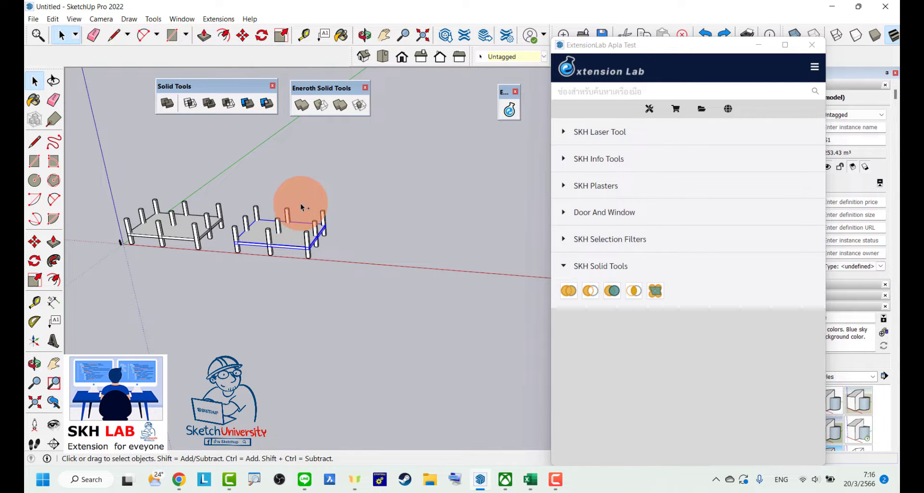
- Delete the selected right-hand model
{"action": "scroll", "coordinate": [243, 216], "scroll_direction": "up", "scroll_amount": 2}
{"action": "middle_click_drag", "start_coordinate": [243, 217], "coordinate": [350, 283]}
{"action": "key", "text": "Delete"}
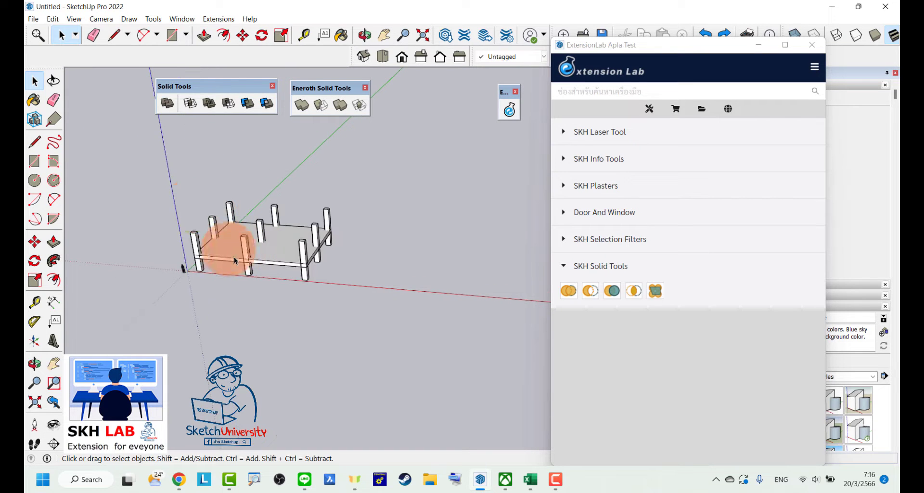
- Move the horizontal beam lower on the columns and copy it near the column tops
{"action": "scroll", "coordinate": [221, 244], "scroll_direction": "up", "scroll_amount": 5}
{"action": "mouse_move", "coordinate": [221, 243]}
{"action": "middle_mouse_down"}
{"action": "mouse_move", "coordinate": [356, 295]}
{"action": "mouse_move", "coordinate": [355, 206]}
{"action": "mouse_move", "coordinate": [363, 212]}
{"action": "middle_mouse_up"}
{"action": "left_click", "coordinate": [354, 223]}
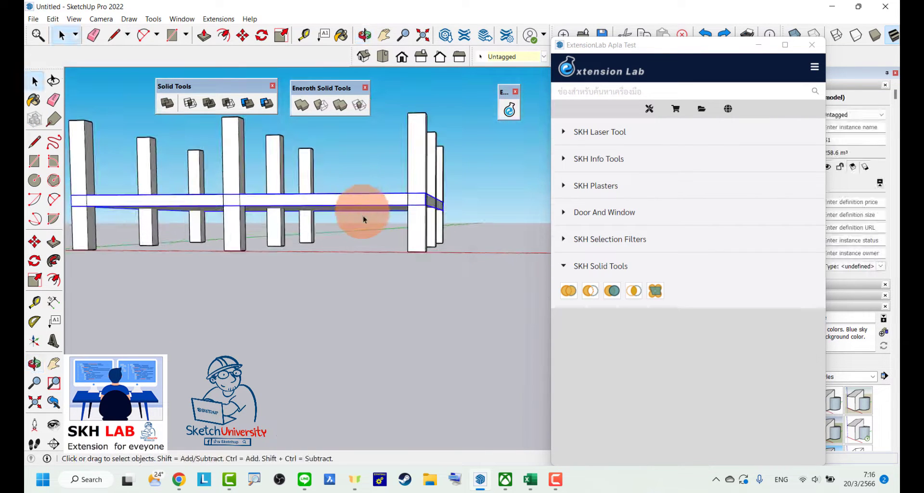
{"action": "key", "text": "m"}
{"action": "left_click", "coordinate": [363, 212]}
{"action": "left_click", "coordinate": [363, 229]}
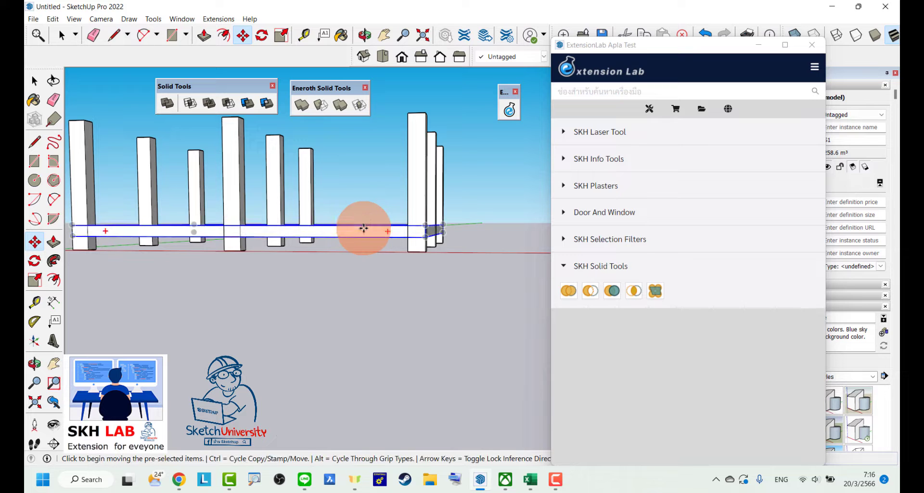
{"action": "key", "text": "ctrl"}
{"action": "left_click", "coordinate": [362, 227]}
{"action": "left_click", "coordinate": [362, 154]}
{"action": "mouse_move", "coordinate": [362, 154]}
{"action": "middle_mouse_down"}
{"action": "mouse_move", "coordinate": [208, 363]}
{"action": "mouse_move", "coordinate": [303, 238]}
{"action": "middle_mouse_up"}
{"action": "key", "text": "space"}
- Select the fence rails and posts, then dismiss the context menu without grouping
{"action": "scroll", "coordinate": [303, 239], "scroll_direction": "down", "scroll_amount": 2}
{"action": "key", "text": "m"}
{"action": "left_click", "coordinate": [299, 233]}
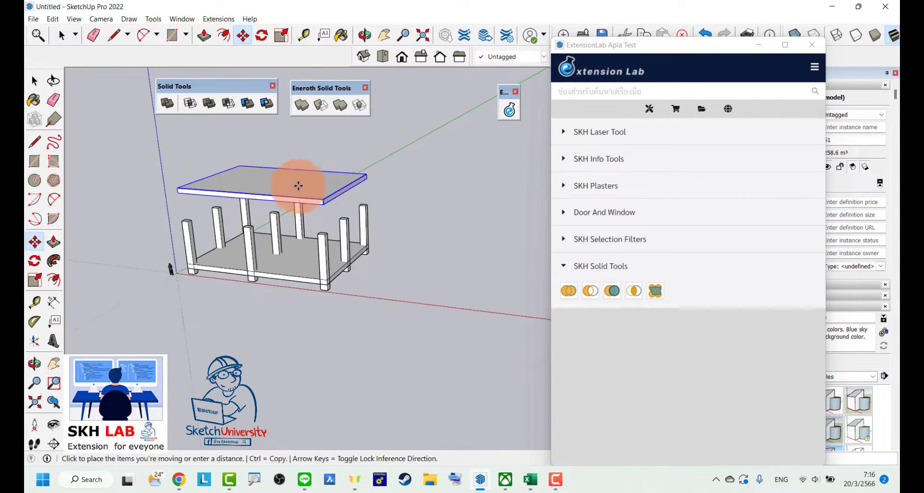
{"action": "key", "text": "space"}
{"action": "mouse_move", "coordinate": [299, 186]}
{"action": "middle_mouse_down"}
{"action": "mouse_move", "coordinate": [291, 251]}
{"action": "mouse_move", "coordinate": [330, 268]}
{"action": "middle_mouse_up"}
{"action": "left_click_drag", "start_coordinate": [330, 267], "coordinate": [318, 210]}
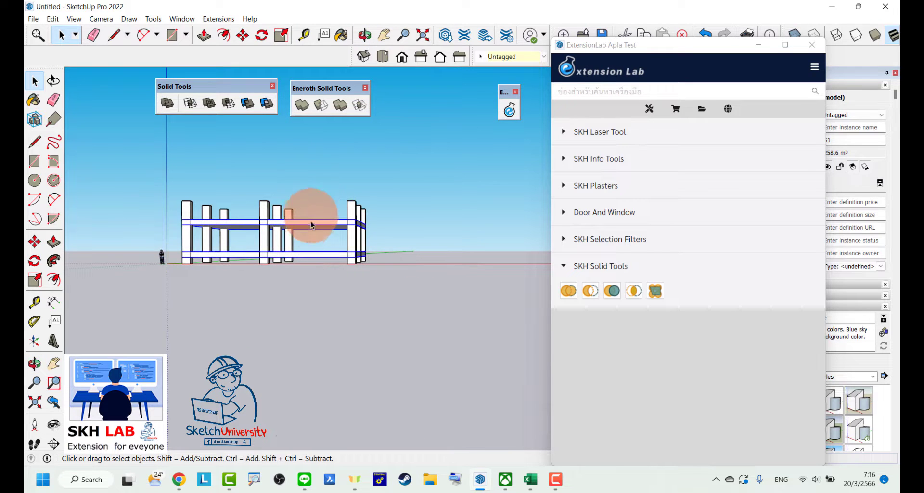
{"action": "right_click", "coordinate": [311, 226]}
{"action": "left_click", "coordinate": [350, 331]}
- Window-select the whole fence from above and make it a group
{"action": "mouse_move", "coordinate": [350, 331]}
{"action": "middle_mouse_down"}
{"action": "mouse_move", "coordinate": [465, 212]}
{"action": "mouse_move", "coordinate": [385, 194]}
{"action": "middle_mouse_up"}
{"action": "left_click_drag", "start_coordinate": [387, 213], "coordinate": [97, 183]}
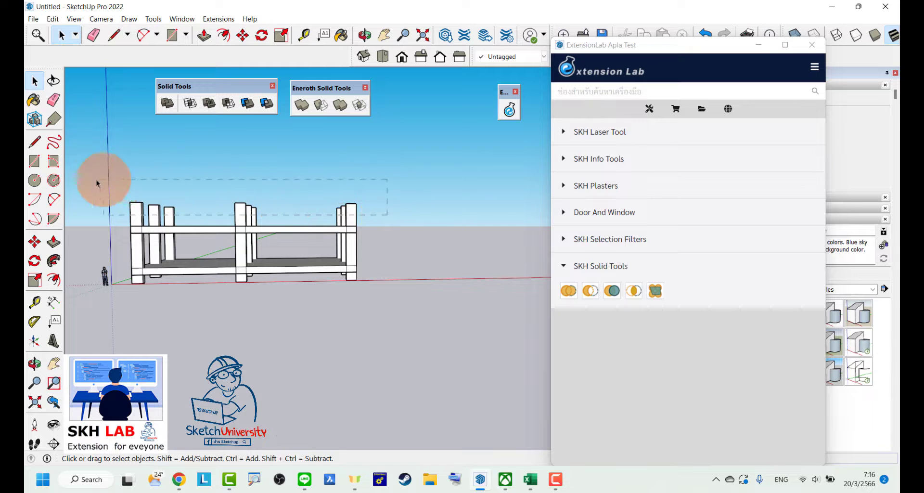
{"action": "right_click", "coordinate": [136, 204]}
{"action": "left_click", "coordinate": [245, 315]}
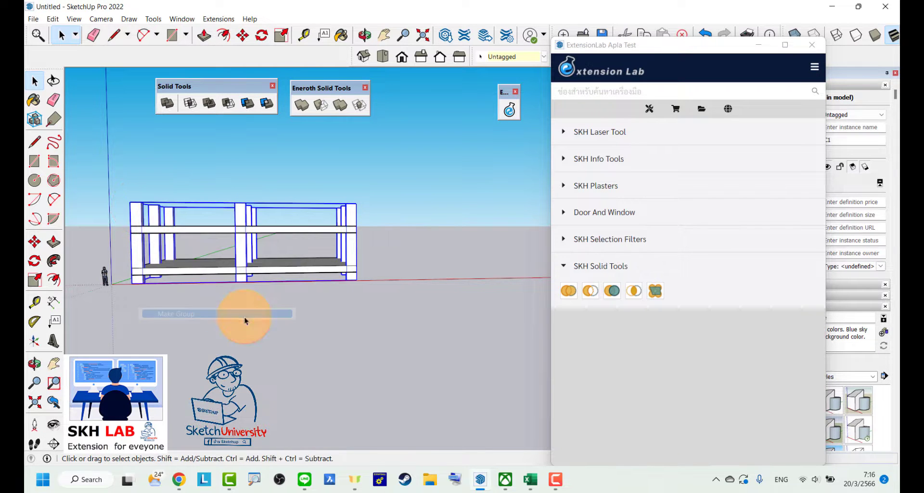
{"action": "left_click", "coordinate": [245, 320]}
{"action": "mouse_move", "coordinate": [245, 320]}
{"action": "middle_mouse_down"}
{"action": "mouse_move", "coordinate": [196, 380]}
{"action": "mouse_move", "coordinate": [309, 231]}
{"action": "middle_mouse_up"}
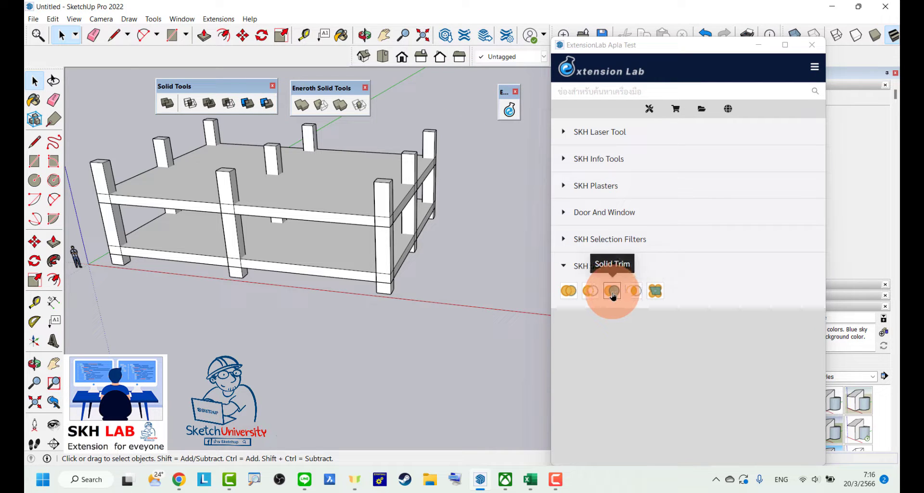
- Apply SKH Solid Trim with the two slabs as targets and the posts as the cutter
{"action": "left_click", "coordinate": [613, 295]}
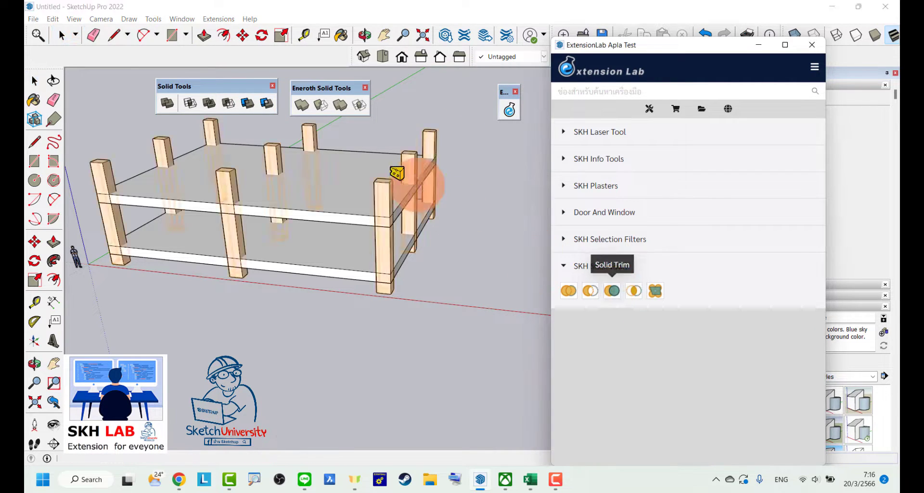
{"action": "middle_click_drag", "start_coordinate": [423, 295], "coordinate": [355, 315]}
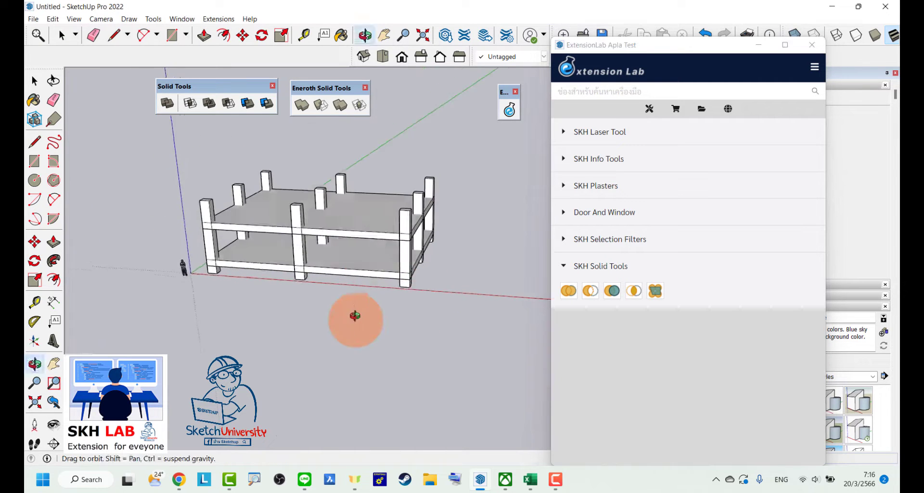
{"action": "left_click", "coordinate": [633, 291]}
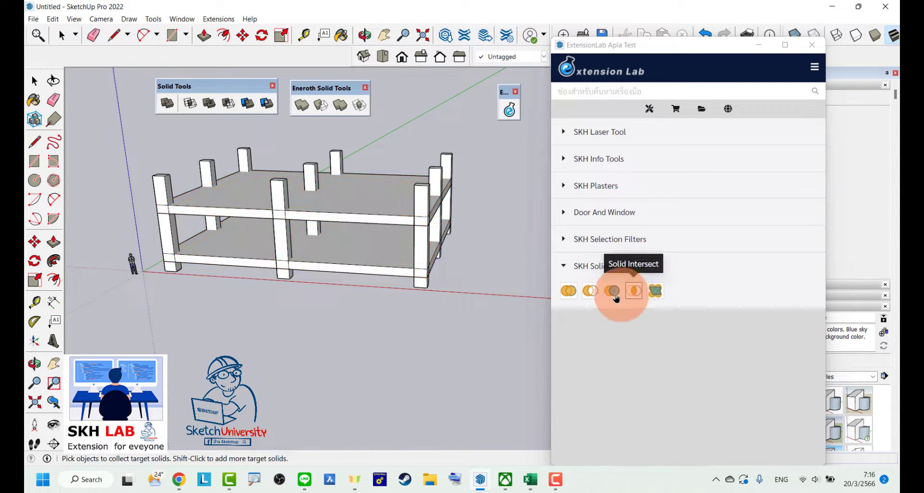
{"action": "left_click", "coordinate": [611, 296]}
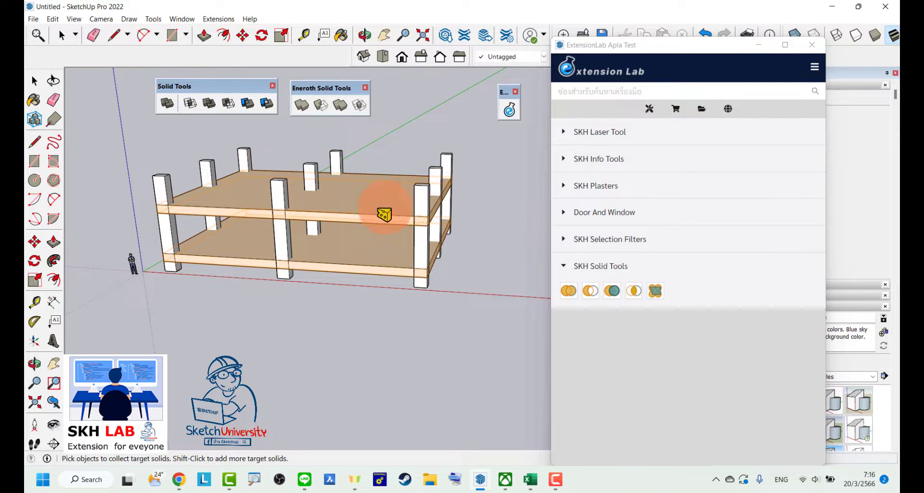
{"action": "scroll", "coordinate": [373, 220], "scroll_direction": "up", "scroll_amount": 1}
{"action": "scroll", "coordinate": [370, 219], "scroll_direction": "up", "scroll_amount": 1}
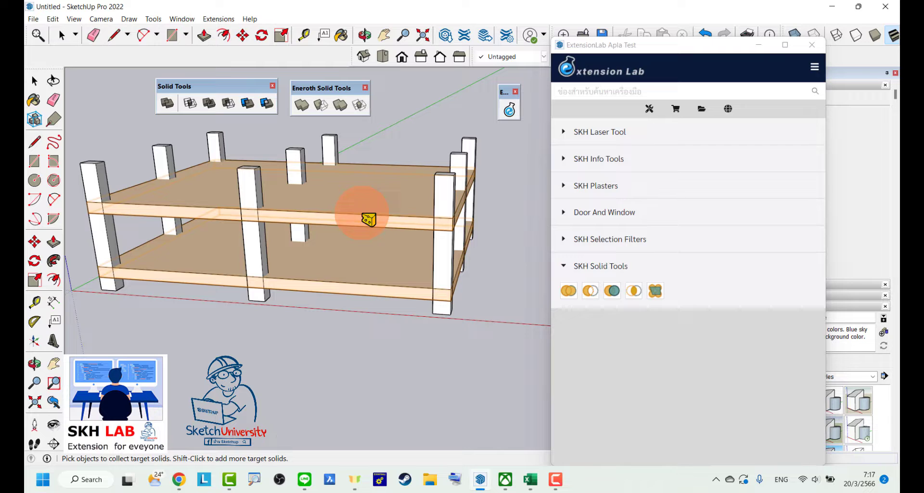
{"action": "left_click", "coordinate": [439, 183]}
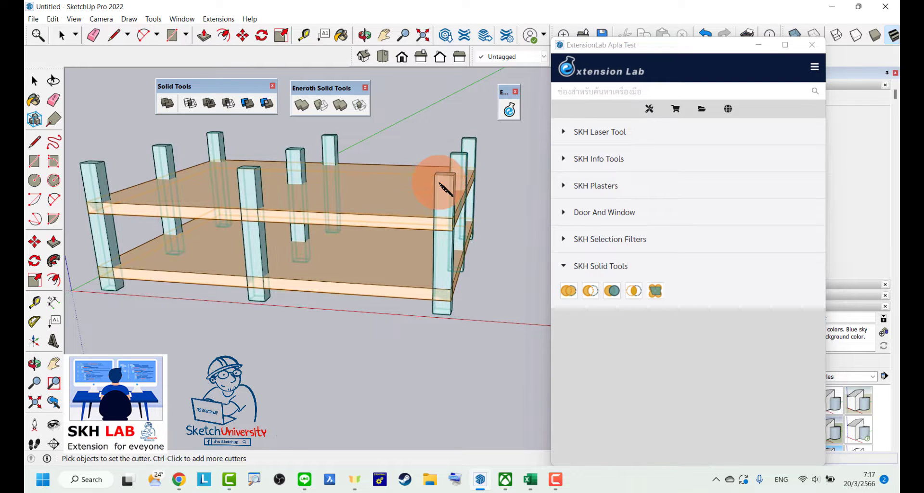
{"action": "left_click", "coordinate": [439, 185]}
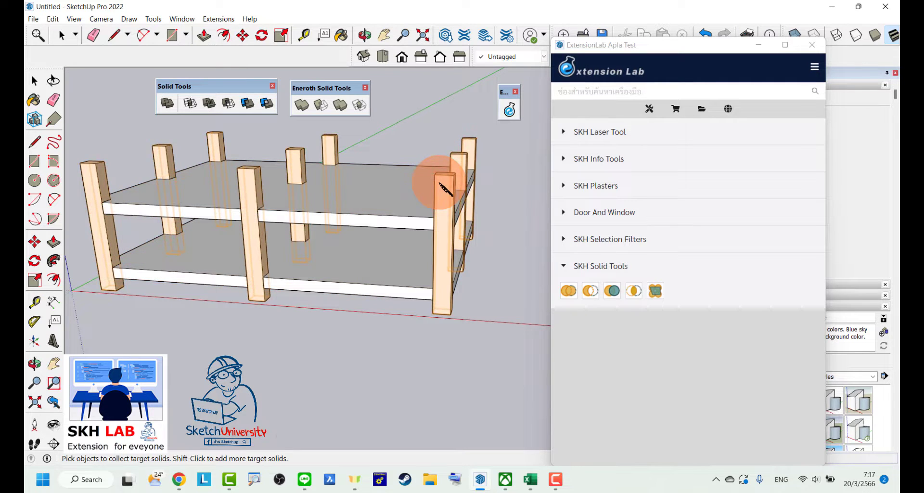
{"action": "scroll", "coordinate": [304, 258], "scroll_direction": "down", "scroll_amount": 4}
{"action": "middle_click_drag", "start_coordinate": [304, 257], "coordinate": [356, 260]}
- Lift the trimmed slabs straight up above the posts to reveal the post notches
{"action": "scroll", "coordinate": [356, 260], "scroll_direction": "up", "scroll_amount": 3}
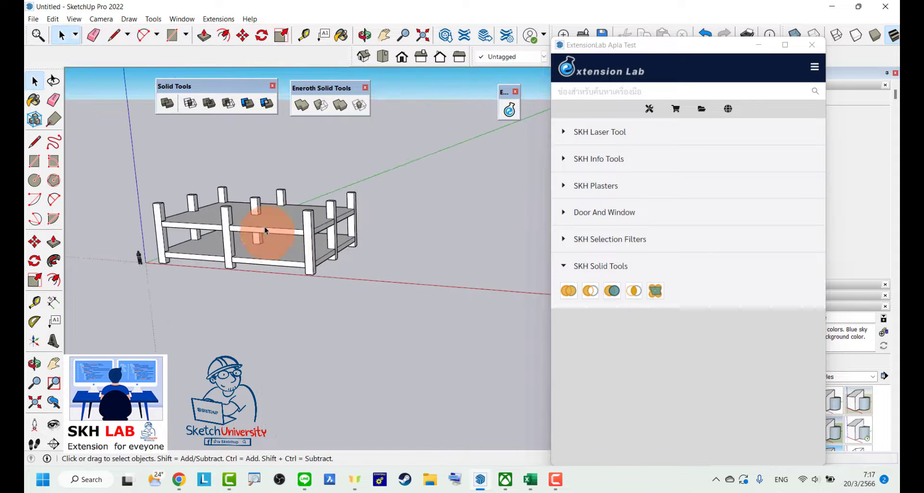
{"action": "key", "text": "ctrl+a"}
{"action": "scroll", "coordinate": [316, 290], "scroll_direction": "down", "scroll_amount": 2}
{"action": "scroll", "coordinate": [299, 243], "scroll_direction": "up", "scroll_amount": 3}
{"action": "key", "text": "m"}
{"action": "left_click_drag", "start_coordinate": [297, 251], "coordinate": [295, 172]}
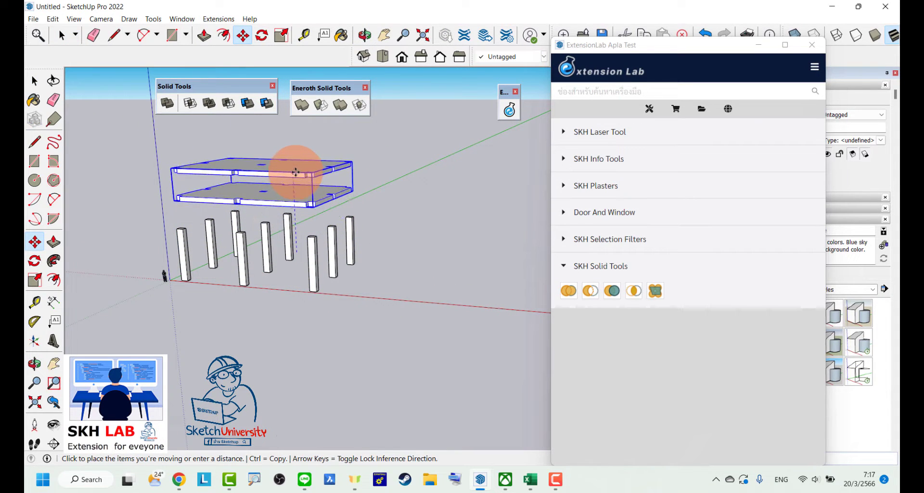
{"action": "left_click", "coordinate": [295, 172]}
{"action": "key", "text": "space"}
{"action": "scroll", "coordinate": [299, 195], "scroll_direction": "up", "scroll_amount": 3}
{"action": "scroll", "coordinate": [338, 266], "scroll_direction": "up", "scroll_amount": 3}
{"action": "scroll", "coordinate": [337, 266], "scroll_direction": "down", "scroll_amount": 2}
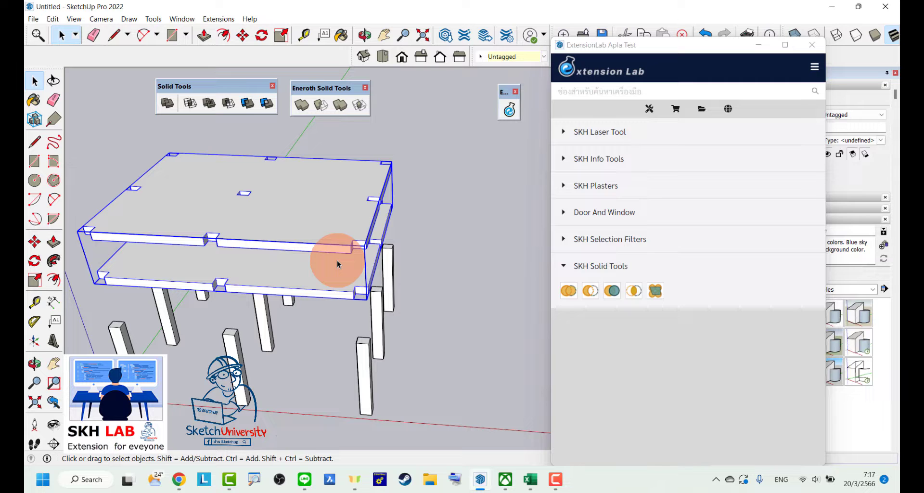
{"action": "scroll", "coordinate": [322, 262], "scroll_direction": "down", "scroll_amount": 3}
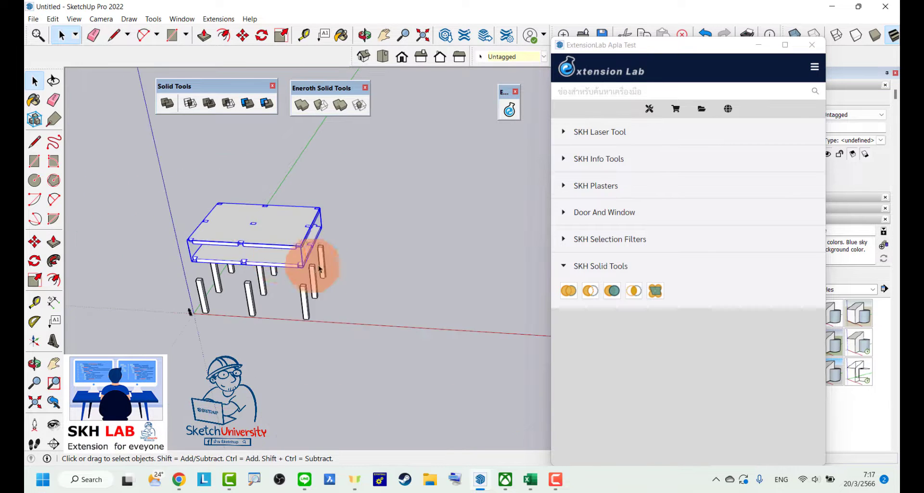
{"action": "scroll", "coordinate": [299, 254], "scroll_direction": "down", "scroll_amount": 2}
{"action": "scroll", "coordinate": [292, 245], "scroll_direction": "down", "scroll_amount": 1}
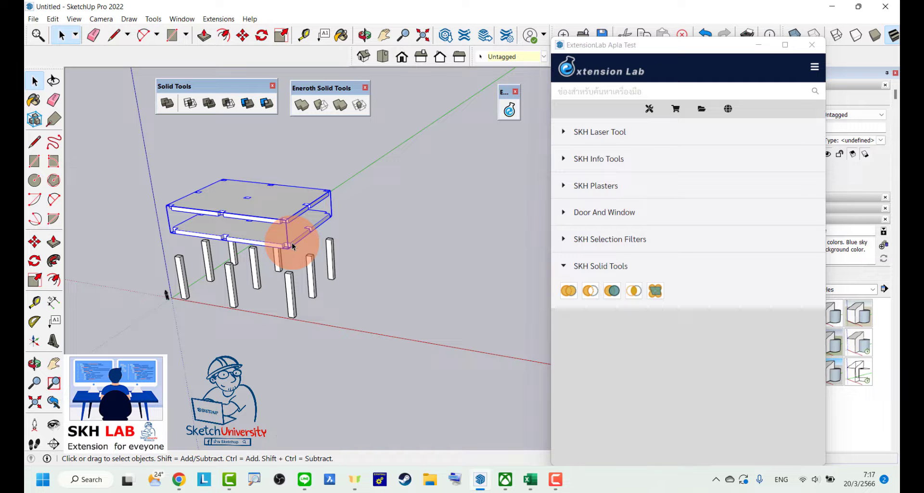
{"action": "middle_click_drag", "start_coordinate": [292, 243], "coordinate": [358, 301]}
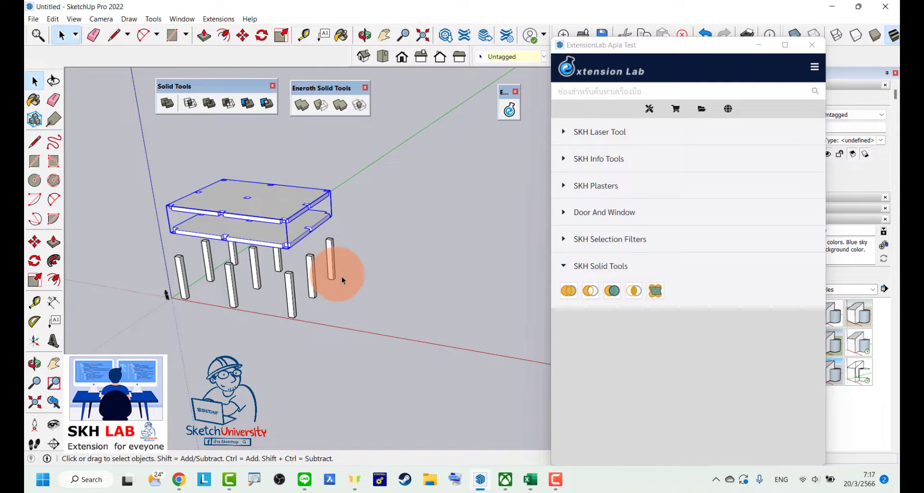
{"action": "scroll", "coordinate": [385, 302], "scroll_direction": "up", "scroll_amount": 3}
- Draw a square on the ground with a notch rectangle on one edge
{"action": "scroll", "coordinate": [413, 303], "scroll_direction": "up", "scroll_amount": 2}
{"action": "key", "text": "r"}
{"action": "left_click", "coordinate": [342, 300]}
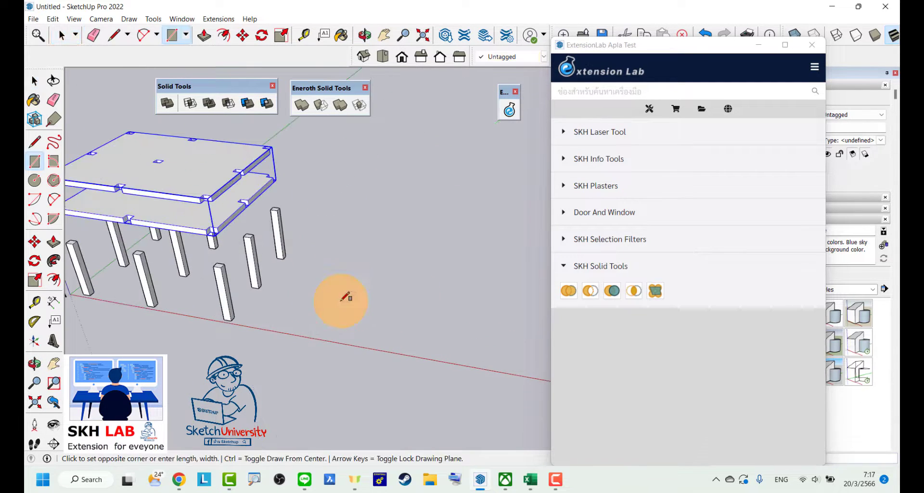
{"action": "scroll", "coordinate": [385, 278], "scroll_direction": "up", "scroll_amount": 3}
{"action": "scroll", "coordinate": [383, 275], "scroll_direction": "up", "scroll_amount": 3}
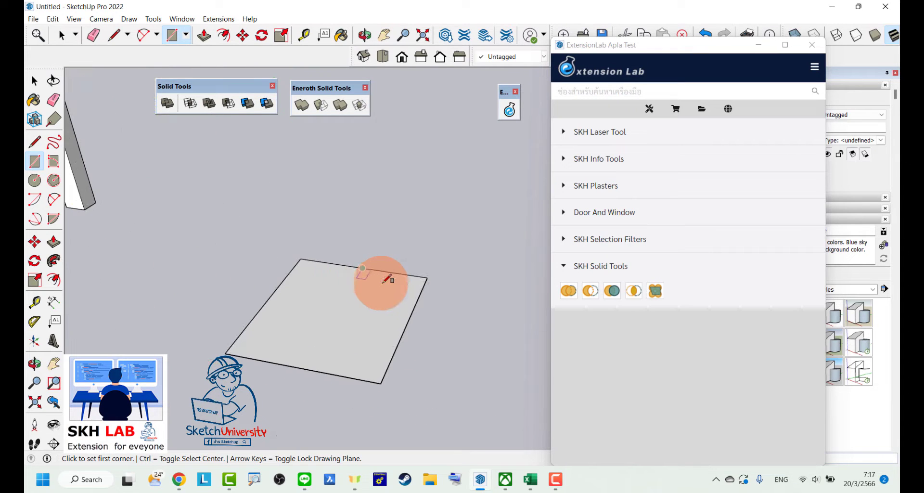
{"action": "left_click", "coordinate": [418, 296]}
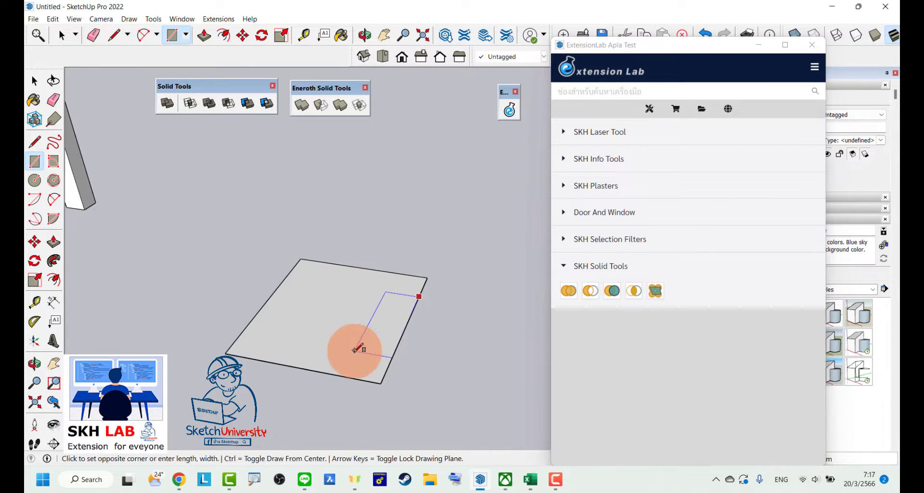
{"action": "left_click", "coordinate": [355, 349]}
- Copy the notch to the opposite edge and erase both notch edges, leaving an I shape
{"action": "key", "text": "space"}
{"action": "left_click", "coordinate": [375, 334]}
{"action": "key", "text": "m"}
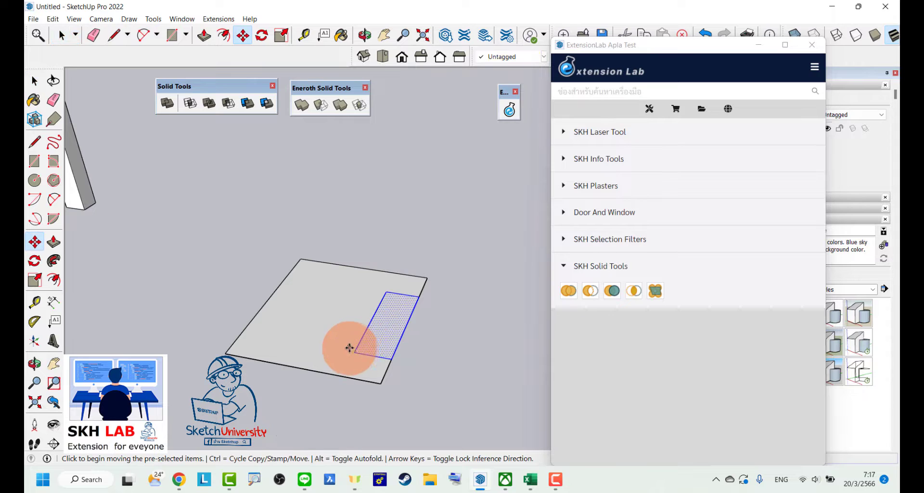
{"action": "left_click", "coordinate": [349, 347]}
{"action": "key", "text": "ctrl"}
{"action": "left_click", "coordinate": [245, 328]}
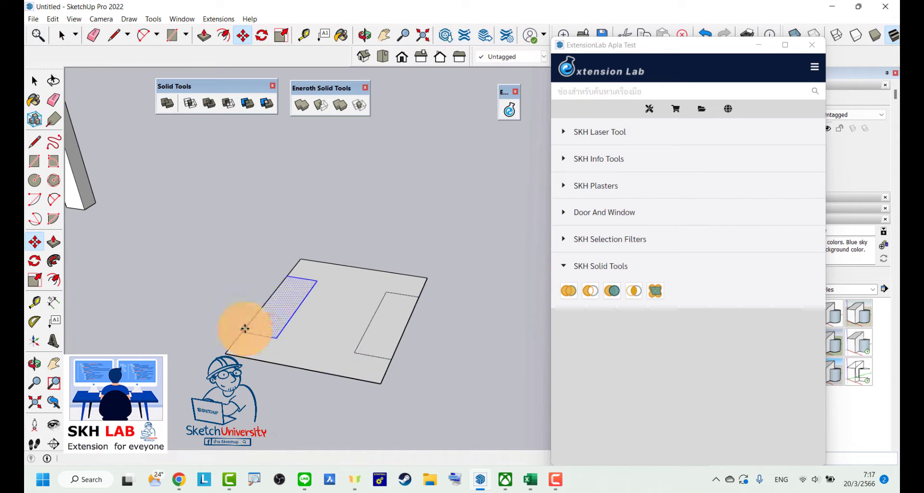
{"action": "middle_click_drag", "start_coordinate": [245, 328], "coordinate": [300, 351]}
{"action": "key", "text": "e"}
{"action": "left_click", "coordinate": [371, 329]}
{"action": "left_click", "coordinate": [277, 323]}
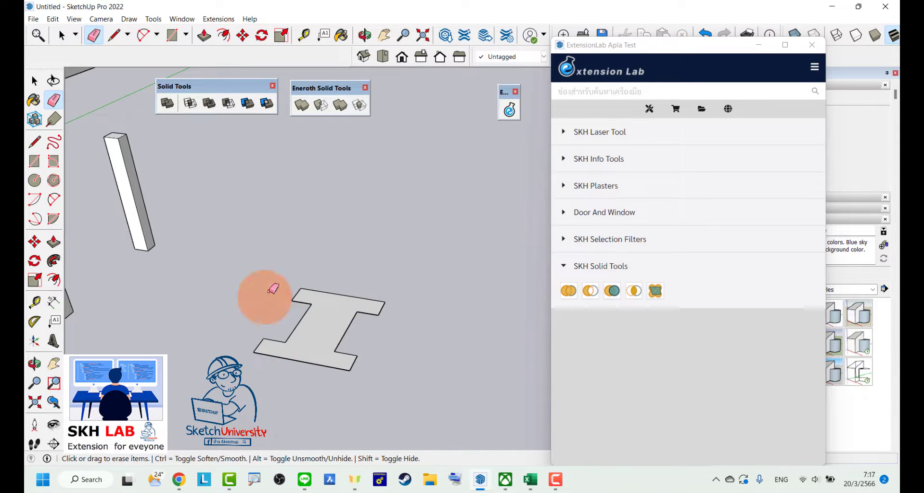
{"action": "scroll", "coordinate": [440, 354], "scroll_direction": "down", "scroll_amount": 4}
- Push/Pull the I-shaped face up into a tall column
{"action": "key", "text": "p"}
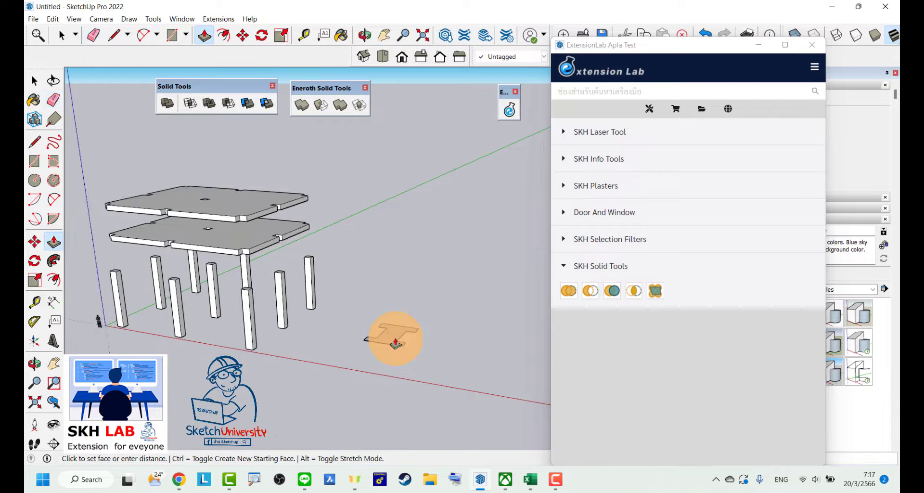
{"action": "scroll", "coordinate": [399, 338], "scroll_direction": "down", "scroll_amount": 3}
{"action": "left_click_drag", "start_coordinate": [392, 332], "coordinate": [381, 155]}
{"action": "key", "text": "o"}
{"action": "left_click_drag", "start_coordinate": [388, 185], "coordinate": [392, 178]}
- Select the whole I-column and rotate a copy 90° to lie horizontal as a beam
{"action": "key", "text": "space"}
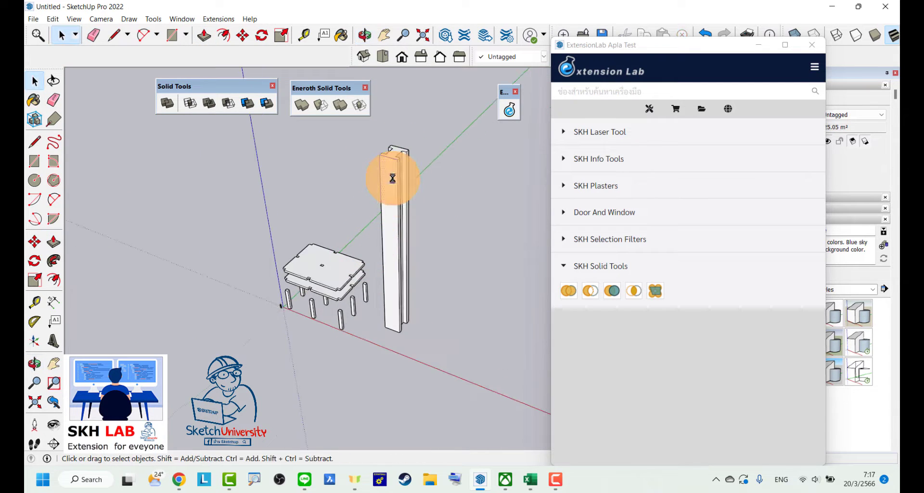
{"action": "triple_click", "coordinate": [393, 182]}
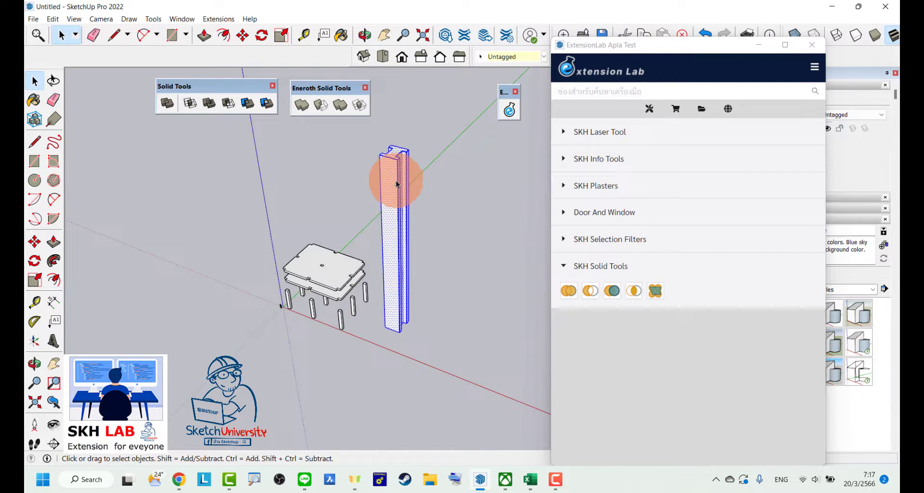
{"action": "scroll", "coordinate": [391, 174], "scroll_direction": "up", "scroll_amount": 2}
{"action": "scroll", "coordinate": [391, 164], "scroll_direction": "up", "scroll_amount": 2}
{"action": "scroll", "coordinate": [388, 140], "scroll_direction": "up", "scroll_amount": 2}
{"action": "key", "text": "q"}
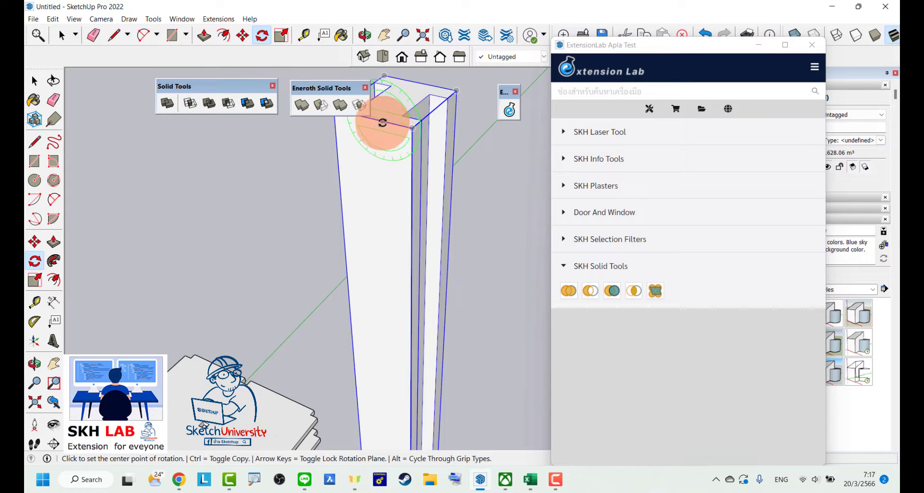
{"action": "left_click", "coordinate": [375, 120]}
{"action": "scroll", "coordinate": [367, 189], "scroll_direction": "down", "scroll_amount": 3}
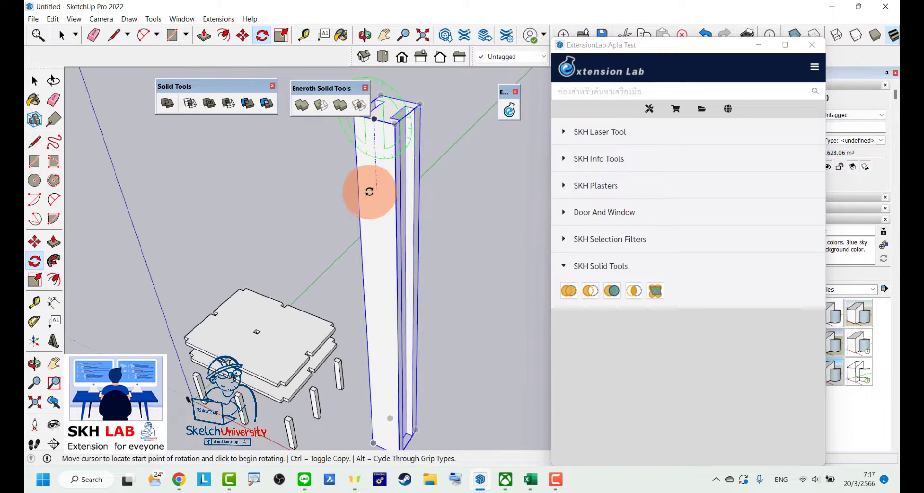
{"action": "left_click", "coordinate": [367, 189]}
{"action": "left_click", "coordinate": [422, 175]}
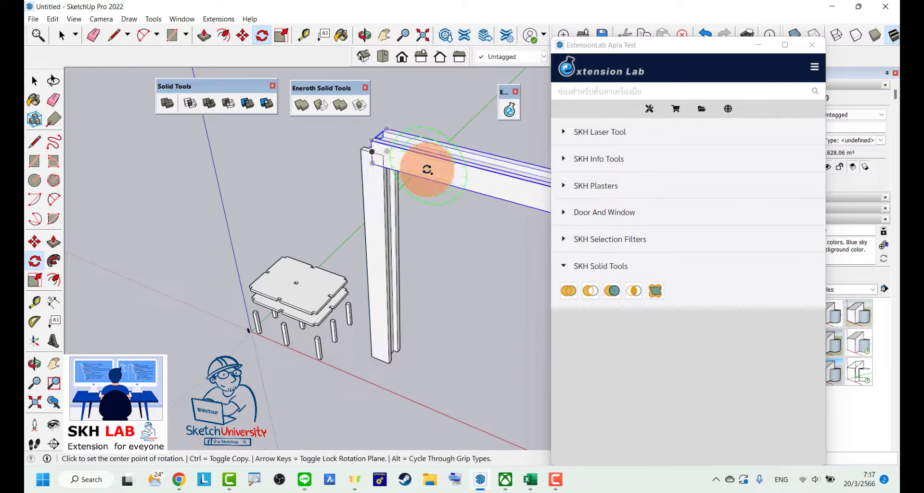
- Move the beam against the top of the column
{"action": "middle_click_drag", "start_coordinate": [423, 165], "coordinate": [421, 161]}
{"action": "key", "text": "m"}
{"action": "left_click", "coordinate": [420, 200]}
{"action": "scroll", "coordinate": [324, 192], "scroll_direction": "down", "scroll_amount": 3}
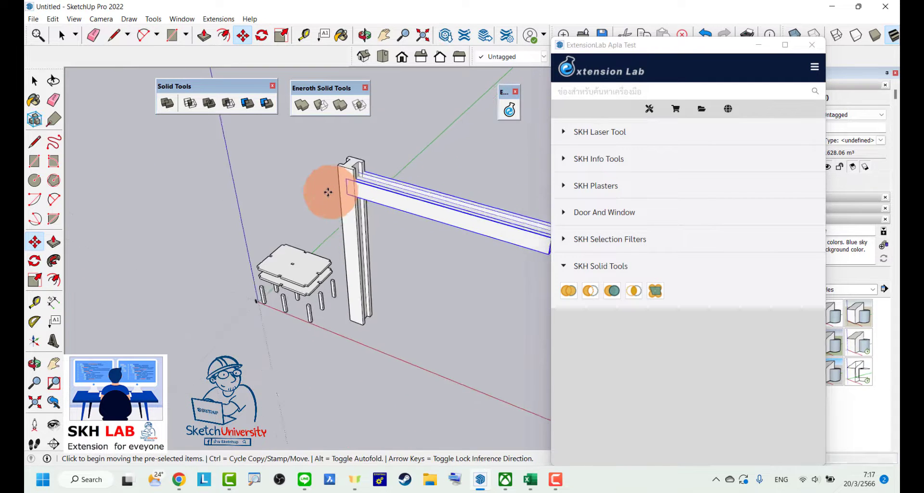
{"action": "scroll", "coordinate": [377, 206], "scroll_direction": "down", "scroll_amount": 2}
{"action": "mouse_move", "coordinate": [377, 206]}
{"action": "middle_mouse_down"}
{"action": "mouse_move", "coordinate": [435, 198]}
{"action": "mouse_move", "coordinate": [403, 171]}
{"action": "middle_mouse_up"}
- Copy the top beam down to form a lower rail on the post
{"action": "left_click", "coordinate": [404, 181]}
{"action": "key", "text": "ctrl"}
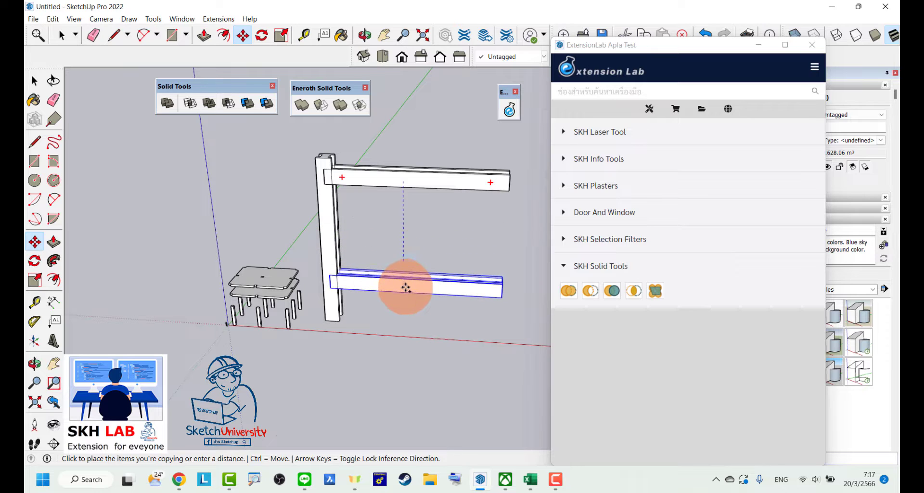
{"action": "left_click", "coordinate": [405, 289]}
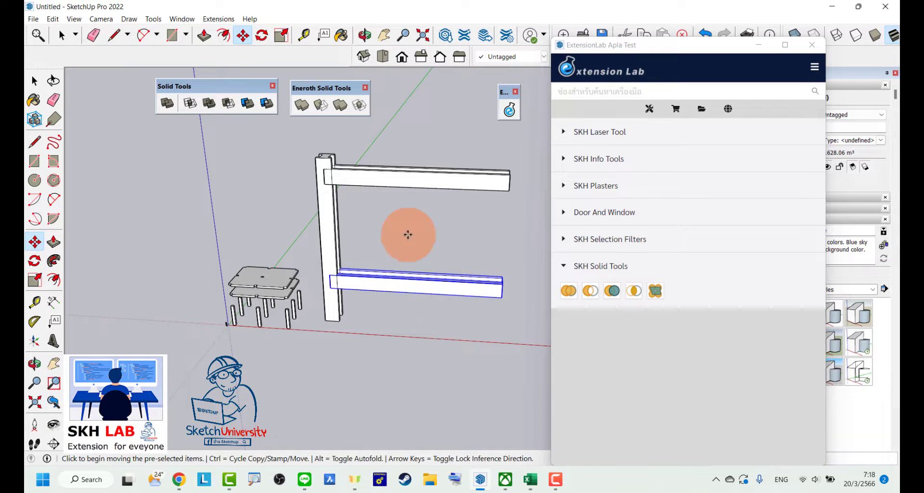
- Copy the bottom beam up to mid-height and tilt it into a diagonal brace
{"action": "left_click", "coordinate": [370, 283]}
{"action": "left_click", "coordinate": [371, 220]}
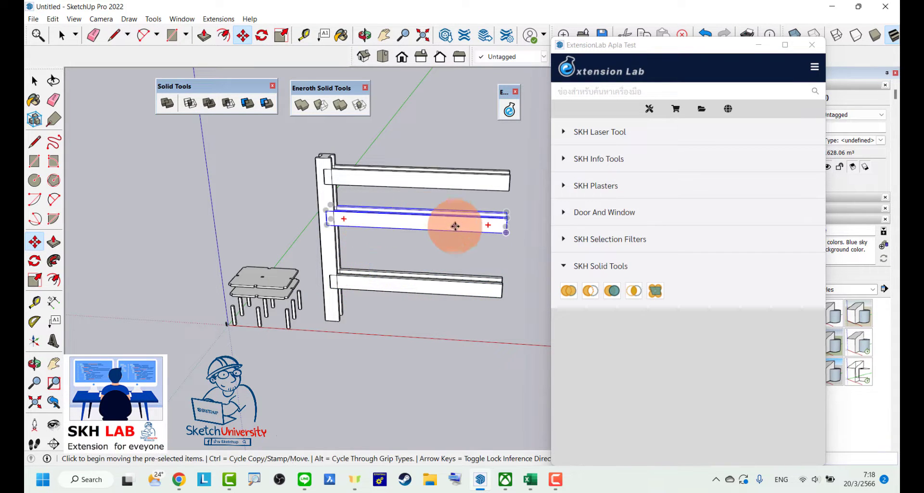
{"action": "left_click", "coordinate": [488, 221]}
{"action": "left_click", "coordinate": [491, 242]}
{"action": "scroll", "coordinate": [384, 225], "scroll_direction": "up", "scroll_amount": 1}
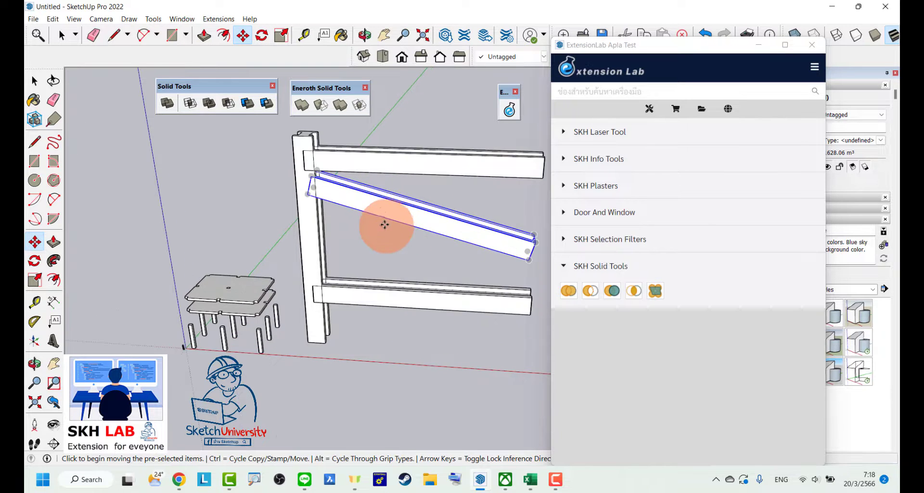
{"action": "left_click", "coordinate": [381, 213]}
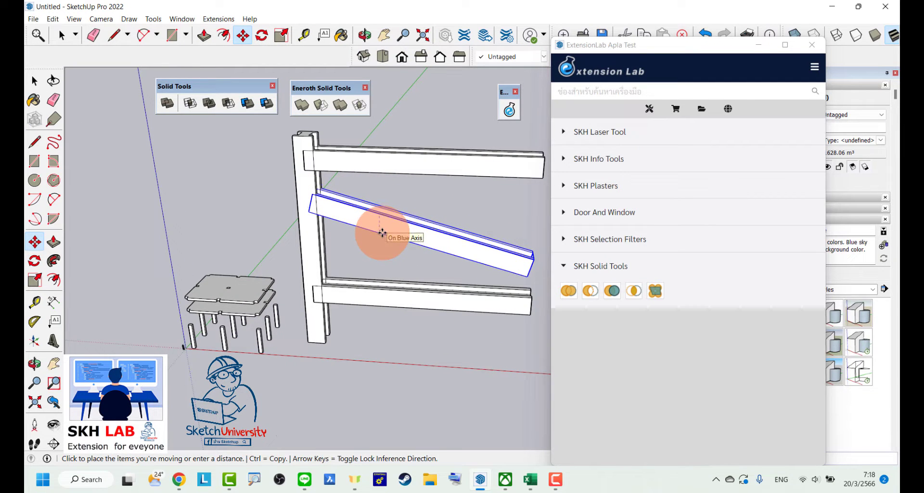
{"action": "left_click", "coordinate": [382, 233]}
{"action": "scroll", "coordinate": [378, 233], "scroll_direction": "up", "scroll_amount": 2}
{"action": "scroll", "coordinate": [347, 243], "scroll_direction": "down", "scroll_amount": 2}
{"action": "key", "text": "space"}
- Copy the I-post to the fence's right end
{"action": "left_click", "coordinate": [316, 260]}
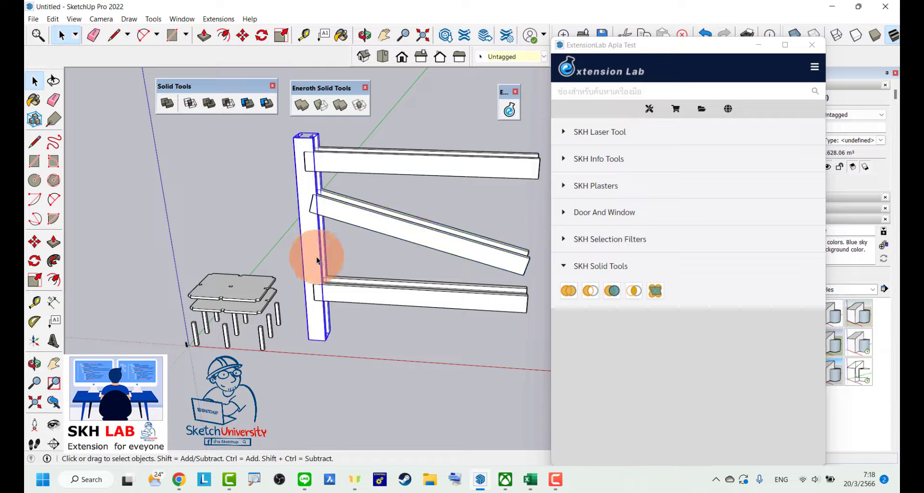
{"action": "key", "text": "m"}
{"action": "left_click", "coordinate": [347, 320]}
{"action": "scroll", "coordinate": [347, 322], "scroll_direction": "down", "scroll_amount": 2}
{"action": "key", "text": "ctrl"}
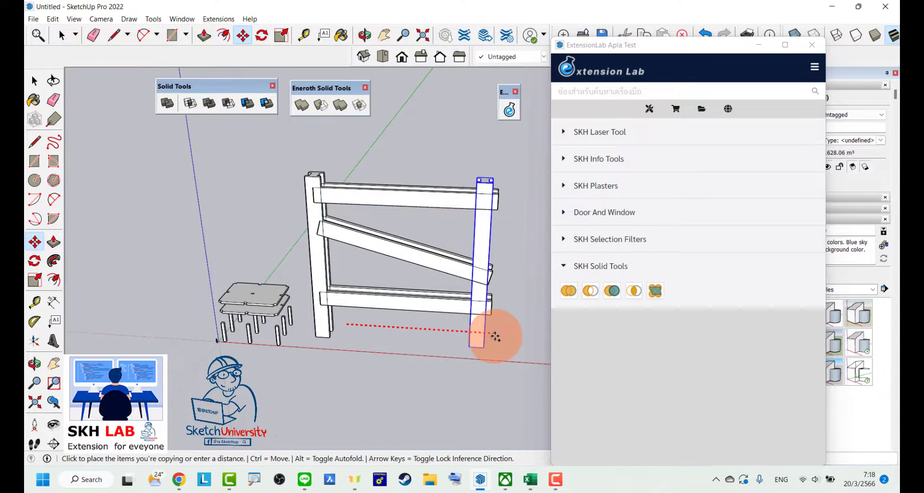
{"action": "left_click", "coordinate": [504, 341]}
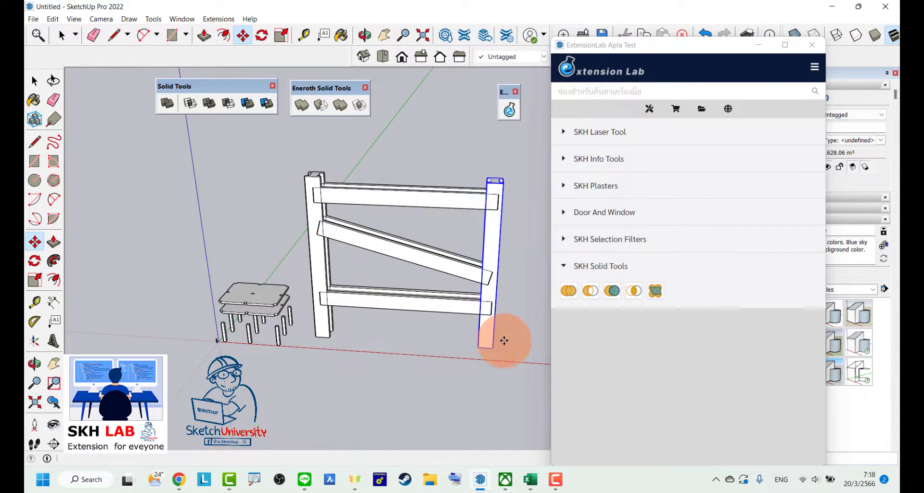
{"action": "key", "text": "space"}
- From a front view, select both fence posts
{"action": "mouse_move", "coordinate": [418, 361]}
{"action": "middle_mouse_down"}
{"action": "mouse_move", "coordinate": [429, 288]}
{"action": "mouse_move", "coordinate": [273, 314]}
{"action": "mouse_move", "coordinate": [423, 313]}
{"action": "middle_mouse_up"}
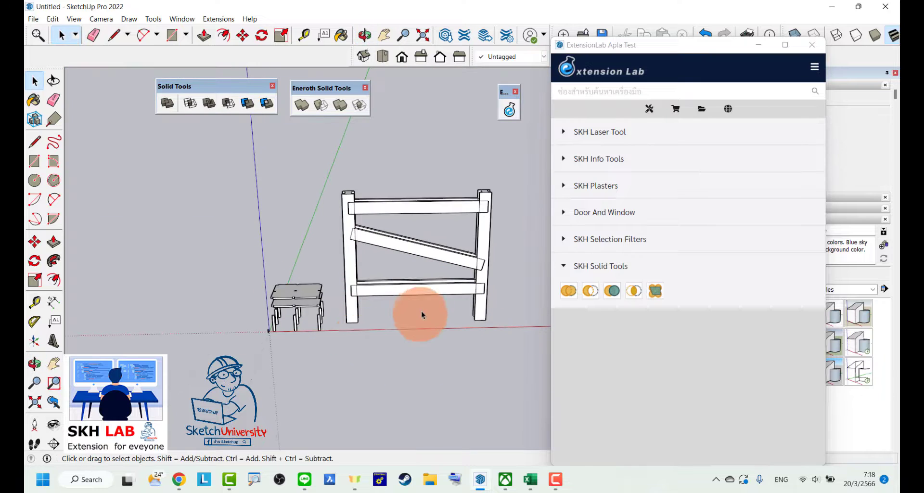
{"action": "left_click_drag", "start_coordinate": [423, 313], "coordinate": [419, 154]}
{"action": "left_click", "coordinate": [395, 152]}
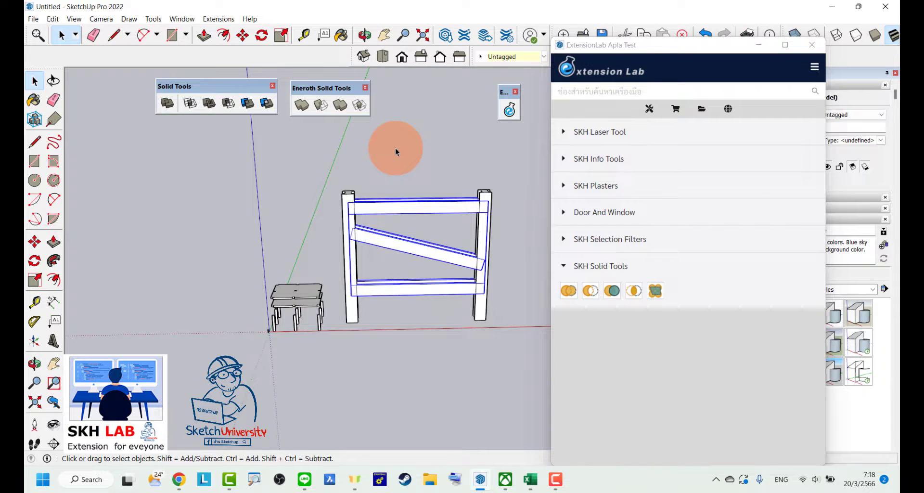
{"action": "left_click", "coordinate": [359, 314]}
{"action": "left_click", "coordinate": [478, 314], "text": "ctrl"}
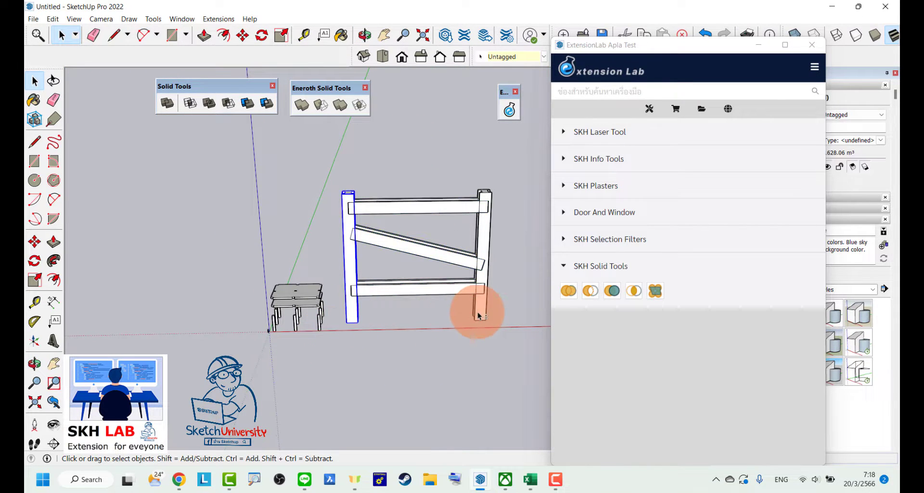
- Run SKH Solid Trim with the three rails as targets and both I-posts as cutters
{"action": "left_click", "coordinate": [458, 371]}
{"action": "middle_click_drag", "start_coordinate": [441, 336], "coordinate": [487, 235]}
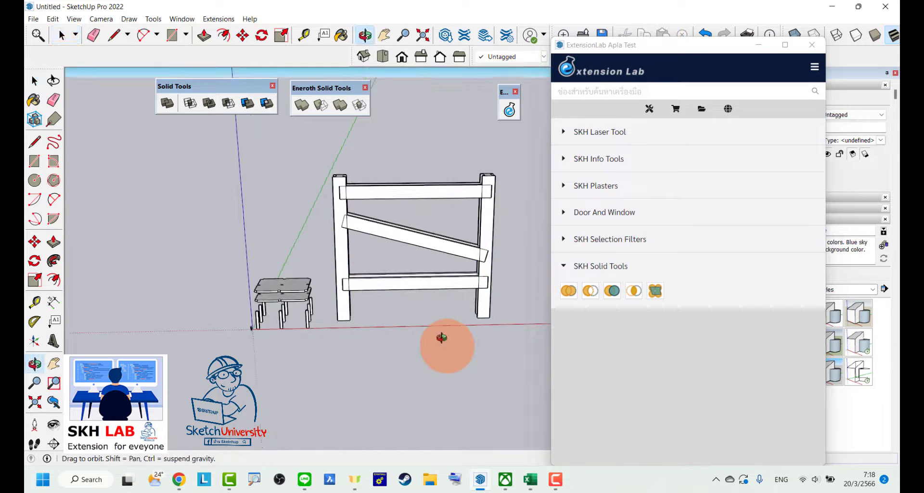
{"action": "scroll", "coordinate": [487, 235], "scroll_direction": "up", "scroll_amount": 2}
{"action": "left_click", "coordinate": [606, 288]}
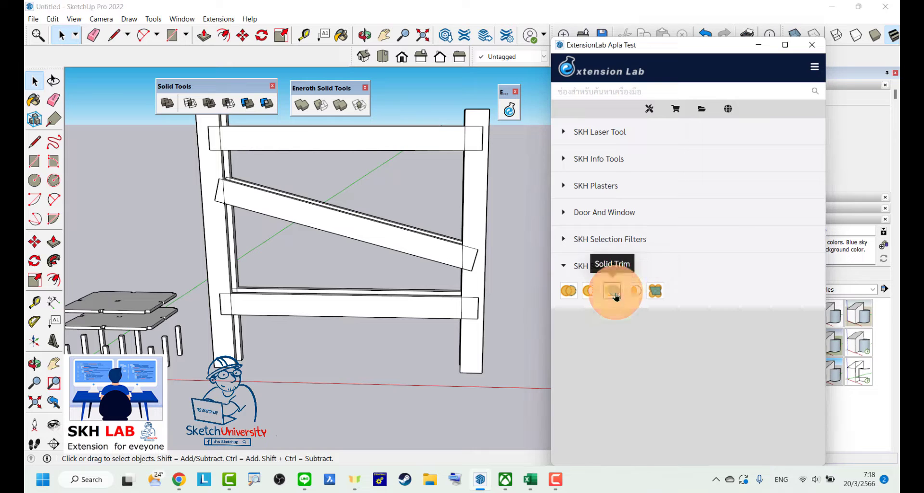
{"action": "left_click", "coordinate": [616, 296]}
{"action": "left_click", "coordinate": [422, 254]}
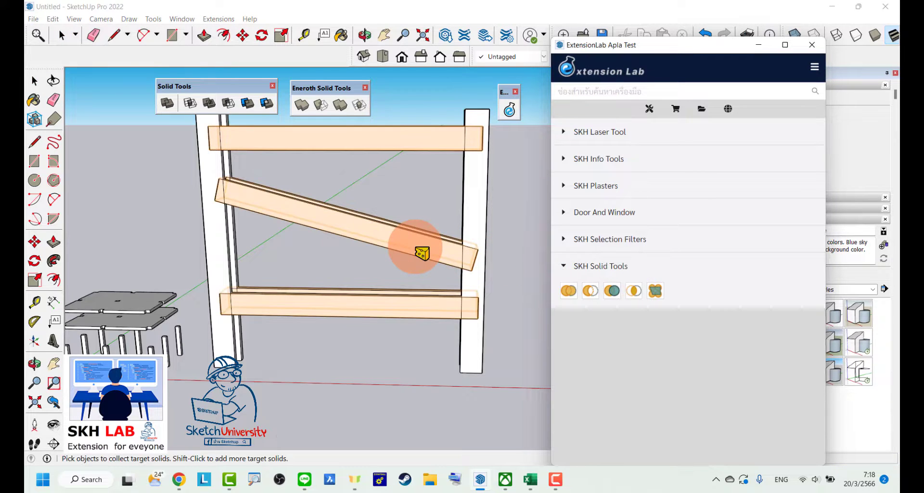
{"action": "left_click", "coordinate": [422, 253]}
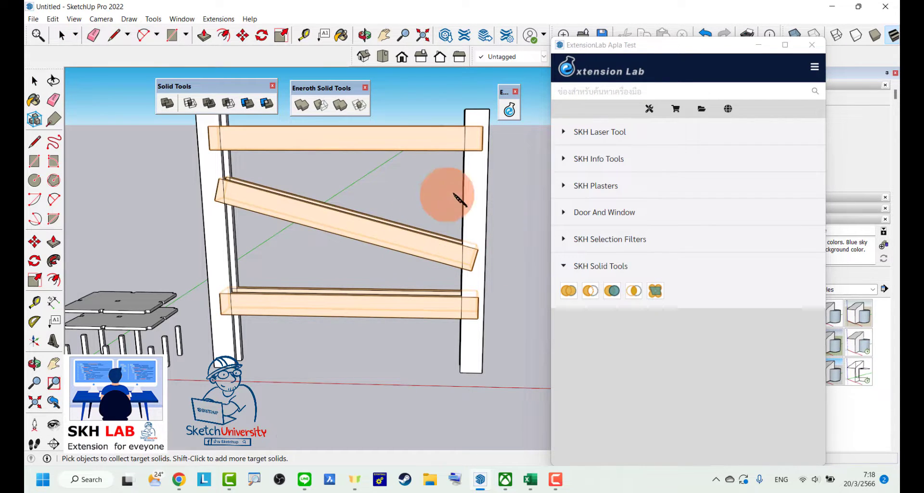
{"action": "left_click", "coordinate": [472, 198]}
{"action": "left_click", "coordinate": [473, 198]}
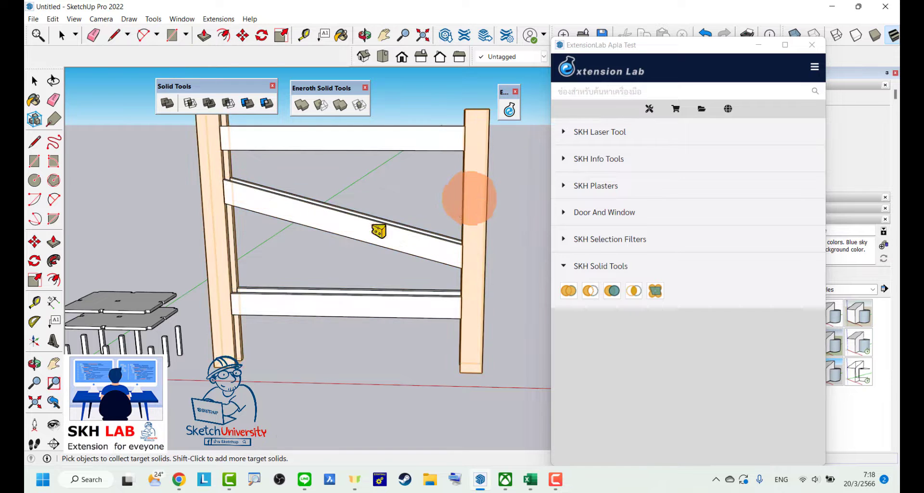
{"action": "scroll", "coordinate": [379, 231], "scroll_direction": "down", "scroll_amount": 3}
{"action": "key", "text": "space"}
{"action": "mouse_move", "coordinate": [334, 323]}
{"action": "middle_mouse_down"}
{"action": "mouse_move", "coordinate": [353, 226]}
{"action": "mouse_move", "coordinate": [231, 212]}
{"action": "mouse_move", "coordinate": [305, 220]}
{"action": "middle_mouse_up"}
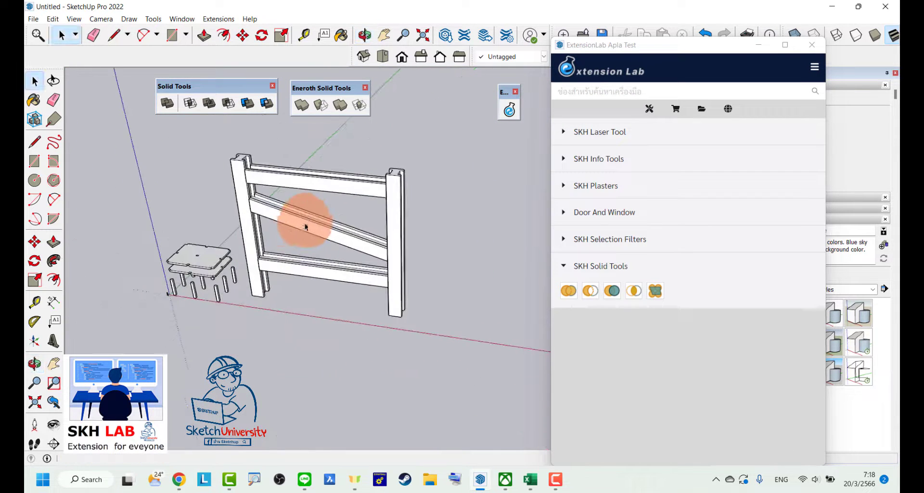
- Inside the fence group, pull the right post away to reveal the trimmed rails
{"action": "left_click", "coordinate": [402, 229]}
{"action": "double_click", "coordinate": [402, 230]}
{"action": "left_click", "coordinate": [402, 230]}
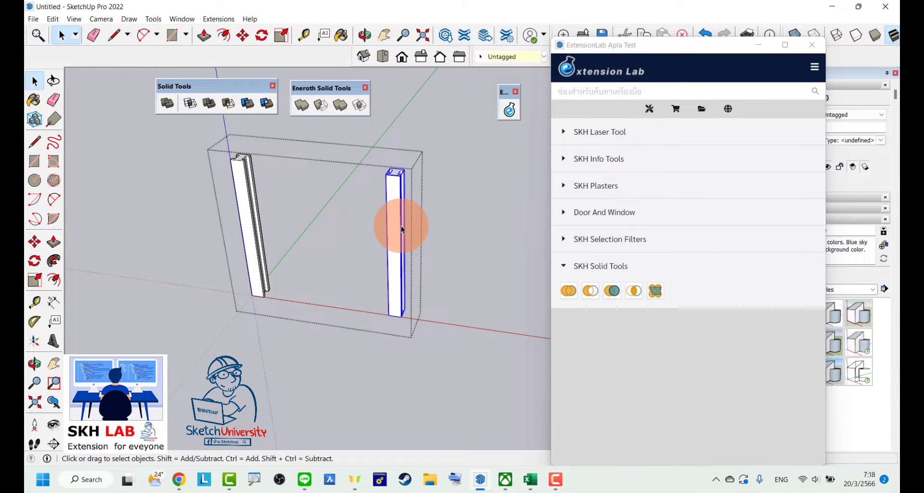
{"action": "left_click_drag", "start_coordinate": [402, 250], "coordinate": [456, 251]}
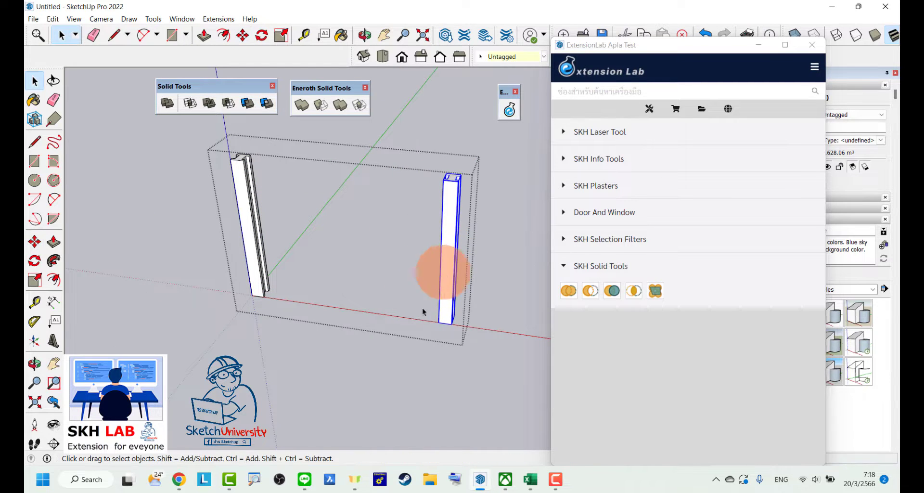
{"action": "left_click", "coordinate": [407, 355]}
{"action": "mouse_move", "coordinate": [404, 349]}
{"action": "middle_mouse_down"}
{"action": "mouse_move", "coordinate": [336, 199]}
{"action": "mouse_move", "coordinate": [243, 289]}
{"action": "middle_mouse_up"}
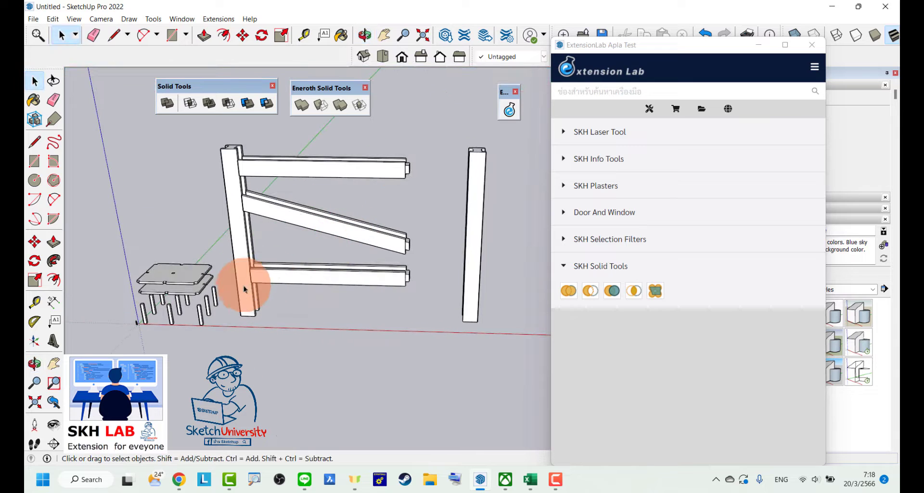
- Inside the fence group, move the left post out to the left
{"action": "left_click", "coordinate": [245, 288]}
{"action": "double_click", "coordinate": [246, 288]}
{"action": "key", "text": "m"}
{"action": "left_click_drag", "start_coordinate": [246, 324], "coordinate": [206, 323]}
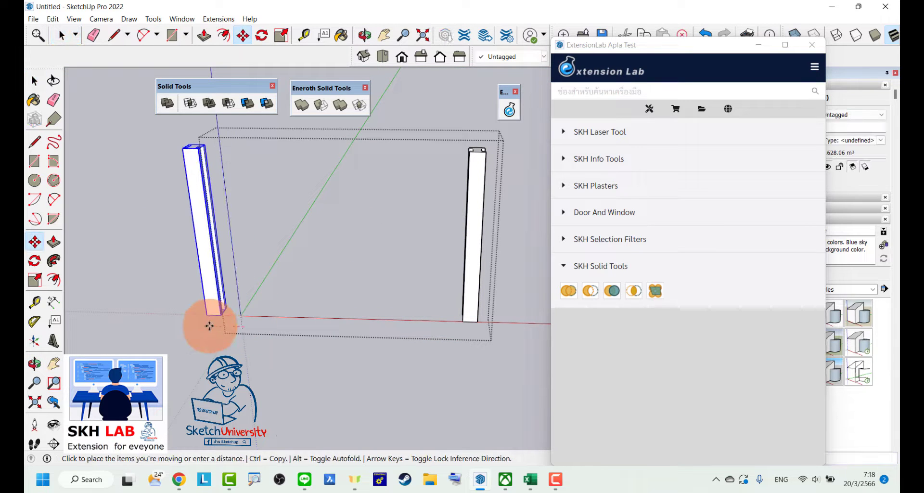
{"action": "key", "text": "space"}
{"action": "left_click", "coordinate": [276, 359]}
{"action": "middle_click_drag", "start_coordinate": [274, 361], "coordinate": [351, 316]}
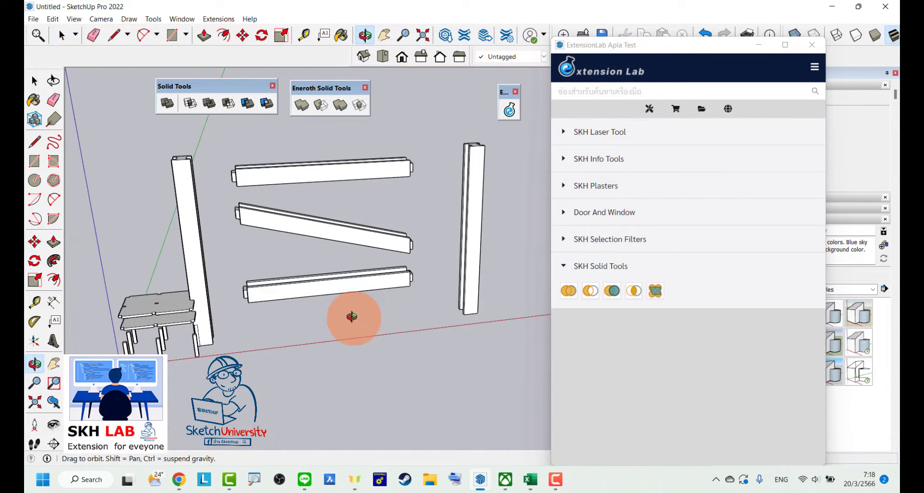
- Shift the left post back to the right and zoom out to the whole model
{"action": "double_click", "coordinate": [207, 323]}
{"action": "left_click", "coordinate": [208, 327]}
{"action": "key", "text": "m"}
{"action": "left_click_drag", "start_coordinate": [233, 351], "coordinate": [258, 350]}
{"action": "key", "text": "space"}
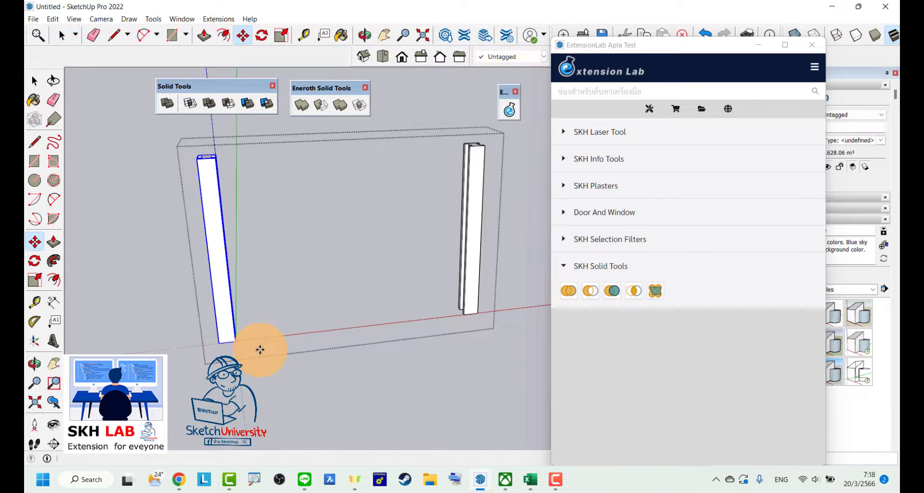
{"action": "middle_click_drag", "start_coordinate": [289, 333], "coordinate": [383, 295]}
{"action": "scroll", "coordinate": [306, 262], "scroll_direction": "up", "scroll_amount": 2}
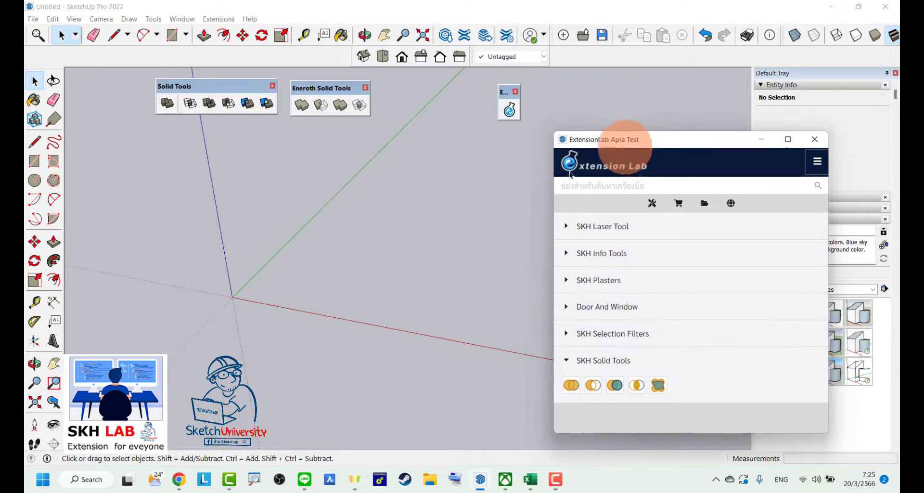
- Draw a 48 m² rectangular face on the ground and select it
{"action": "mouse_move", "coordinate": [431, 208]}
{"action": "middle_mouse_down"}
{"action": "mouse_move", "coordinate": [335, 278]}
{"action": "mouse_move", "coordinate": [350, 187]}
{"action": "middle_mouse_up"}
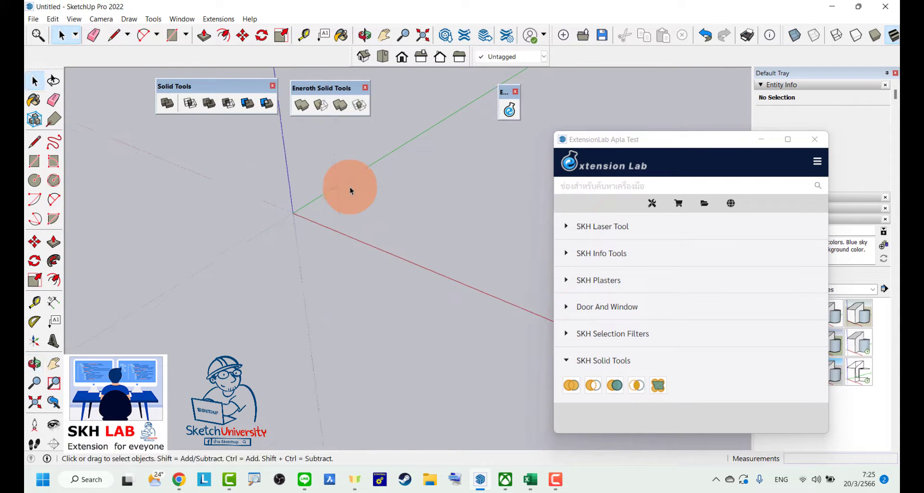
{"action": "key", "text": "r"}
{"action": "left_click", "coordinate": [280, 223]}
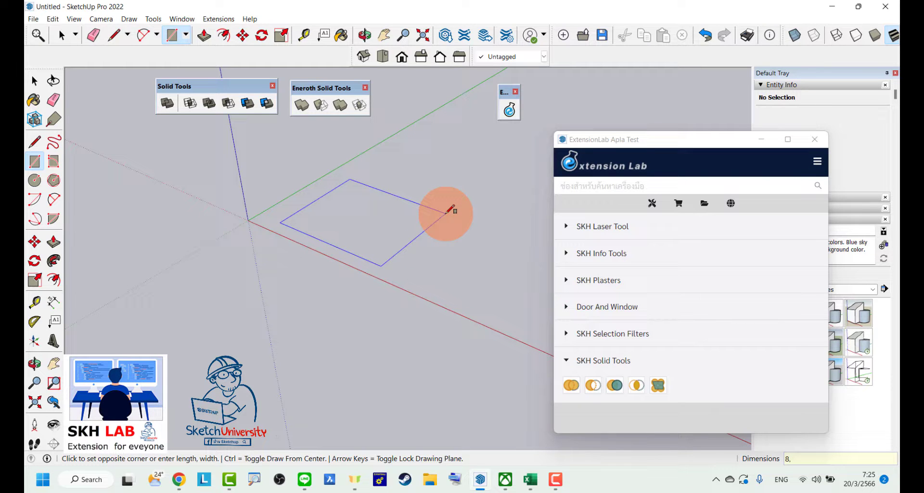
{"action": "left_click", "coordinate": [451, 210]}
{"action": "key", "text": "space"}
{"action": "mouse_move", "coordinate": [450, 207]}
{"action": "middle_mouse_down"}
{"action": "mouse_move", "coordinate": [180, 206]}
{"action": "mouse_move", "coordinate": [458, 243]}
{"action": "mouse_move", "coordinate": [340, 243]}
{"action": "middle_mouse_up"}
{"action": "left_click", "coordinate": [220, 223]}
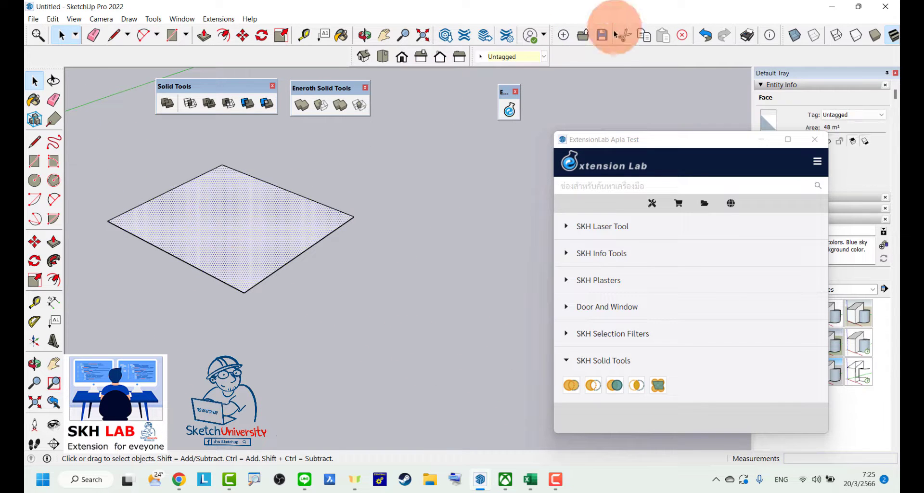
- Show the 1001bit tools palette and place it beside the model
{"action": "left_click_drag", "start_coordinate": [619, 36], "coordinate": [597, 56]}
{"action": "right_click", "coordinate": [620, 46]}
{"action": "left_click", "coordinate": [625, 58]}
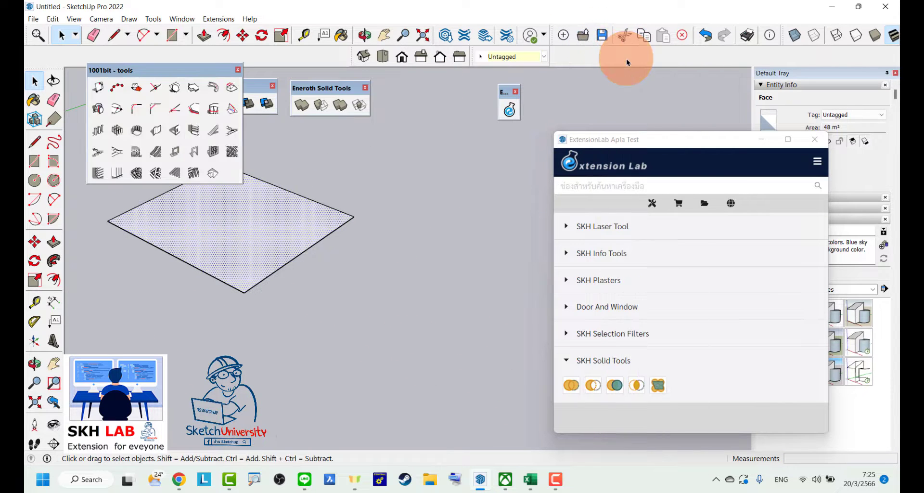
{"action": "left_click_drag", "start_coordinate": [182, 71], "coordinate": [477, 135]}
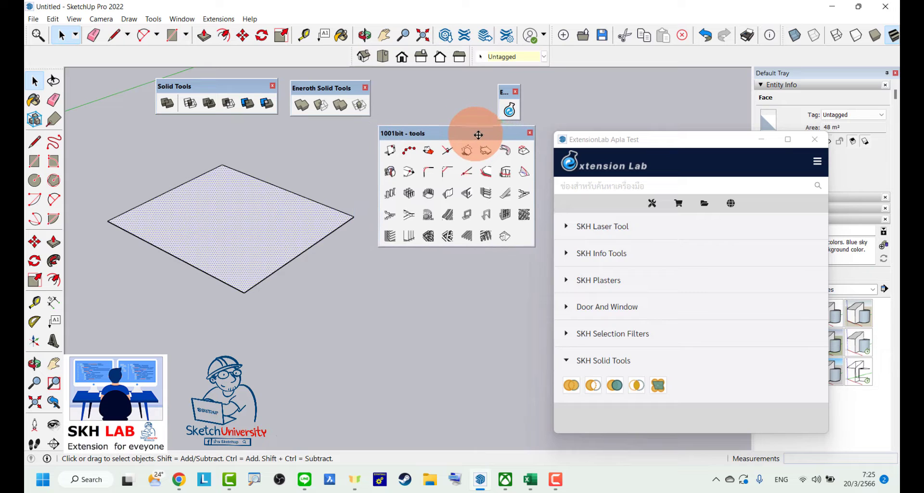
- Create a 1001bit hip roof on the face and make it a component
{"action": "left_click", "coordinate": [508, 239]}
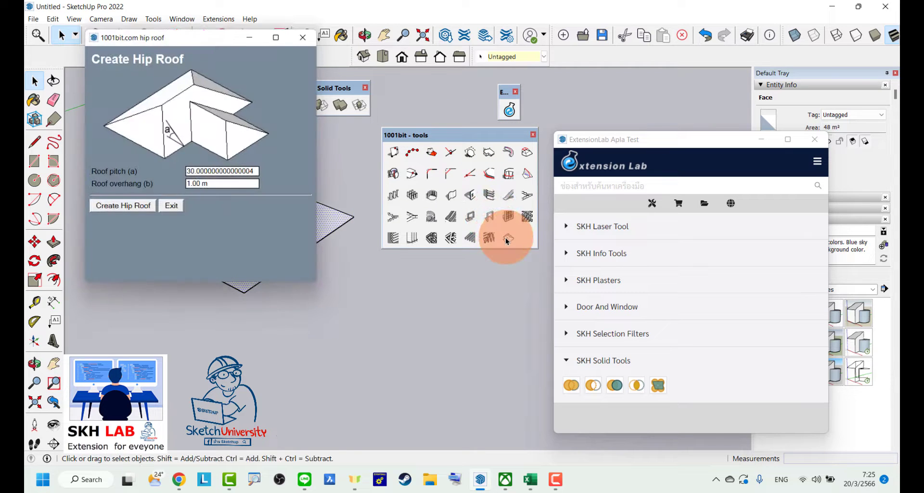
{"action": "left_click", "coordinate": [136, 216]}
{"action": "middle_click_drag", "start_coordinate": [134, 216], "coordinate": [235, 228]}
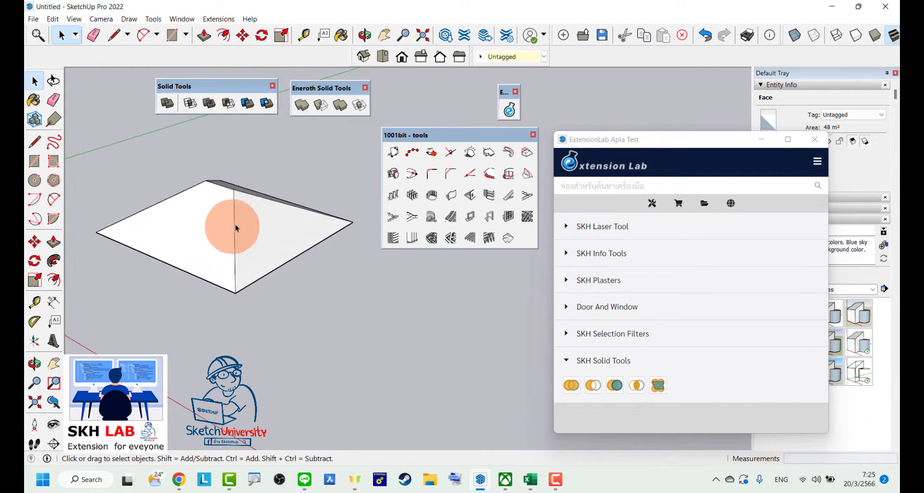
{"action": "key", "text": "g"}
{"action": "key", "text": "Return"}
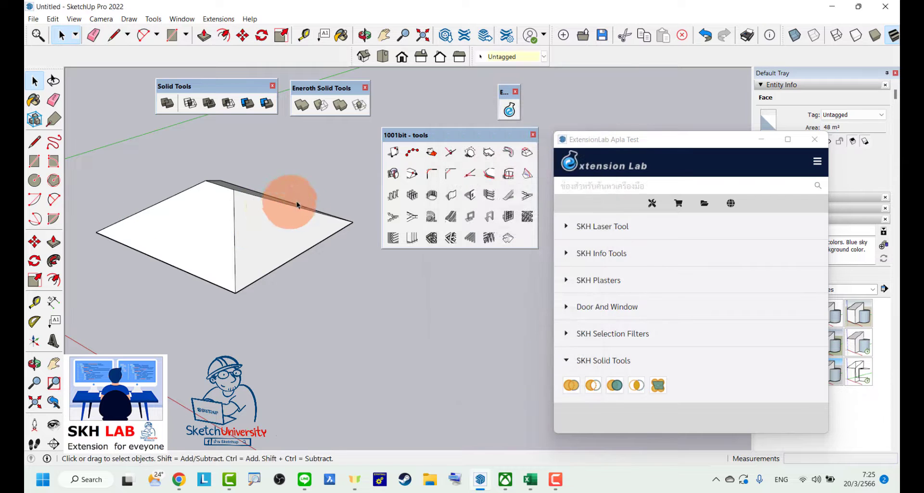
{"action": "left_click", "coordinate": [266, 209]}
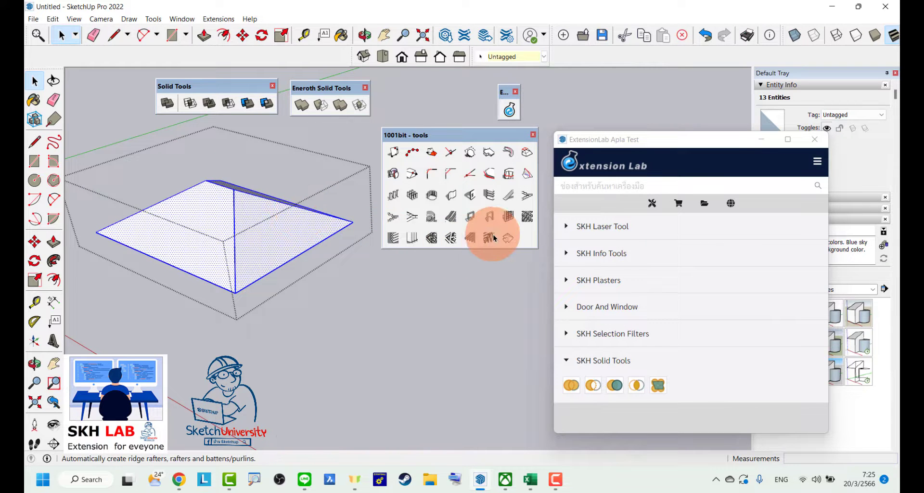
- Generate roof rafters and battens/purlins with rafter spacing set to 1
{"action": "left_click", "coordinate": [489, 238]}
{"action": "triple_click", "coordinate": [283, 222]}
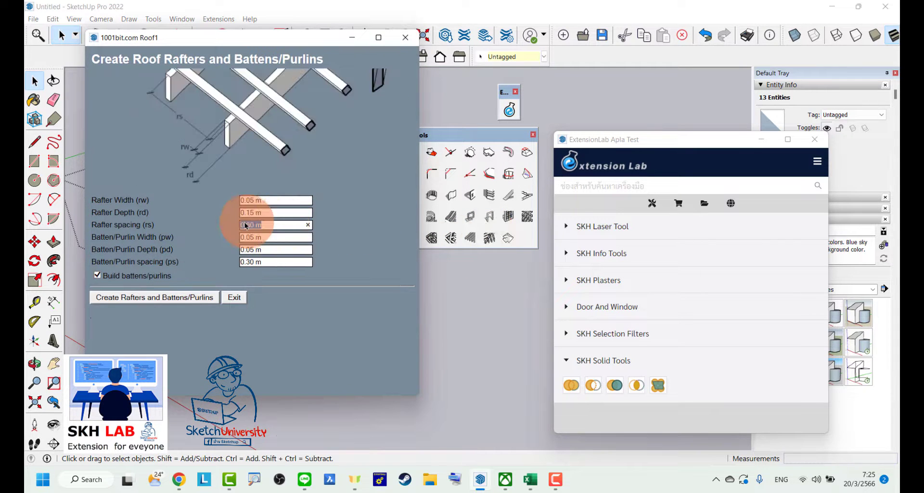
{"action": "type", "text": "1"}
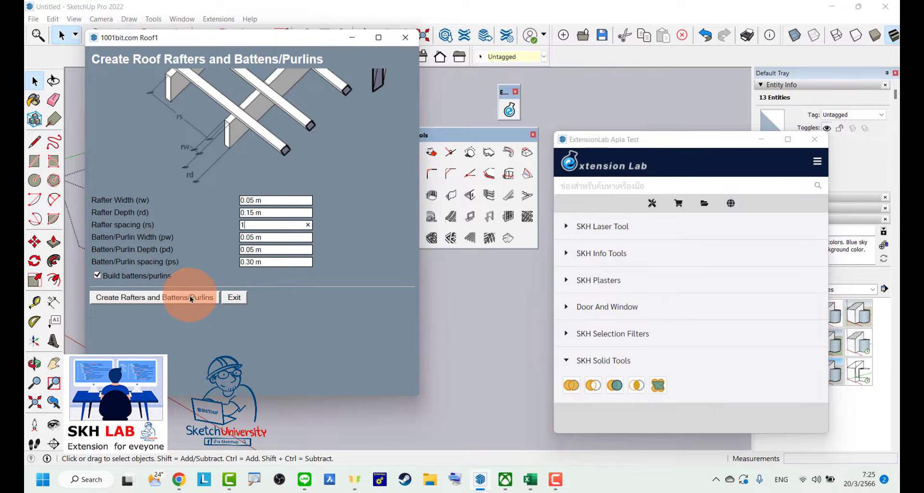
{"action": "left_click", "coordinate": [189, 297]}
{"action": "mouse_move", "coordinate": [189, 298]}
{"action": "middle_mouse_down"}
{"action": "mouse_move", "coordinate": [231, 288]}
{"action": "mouse_move", "coordinate": [270, 224]}
{"action": "middle_mouse_up"}
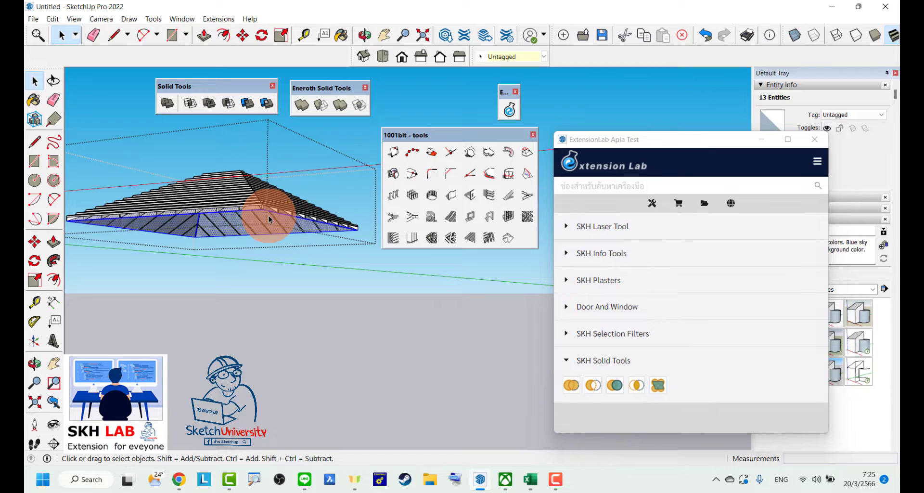
{"action": "middle_click_drag", "start_coordinate": [269, 220], "coordinate": [257, 299]}
{"action": "left_click", "coordinate": [248, 268]}
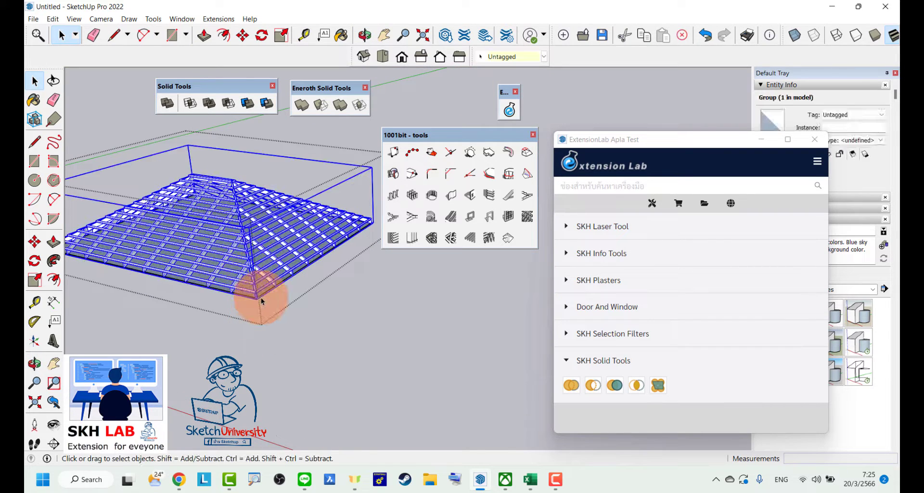
{"action": "scroll", "coordinate": [261, 301], "scroll_direction": "up", "scroll_amount": 3}
{"action": "scroll", "coordinate": [269, 294], "scroll_direction": "down", "scroll_amount": 5}
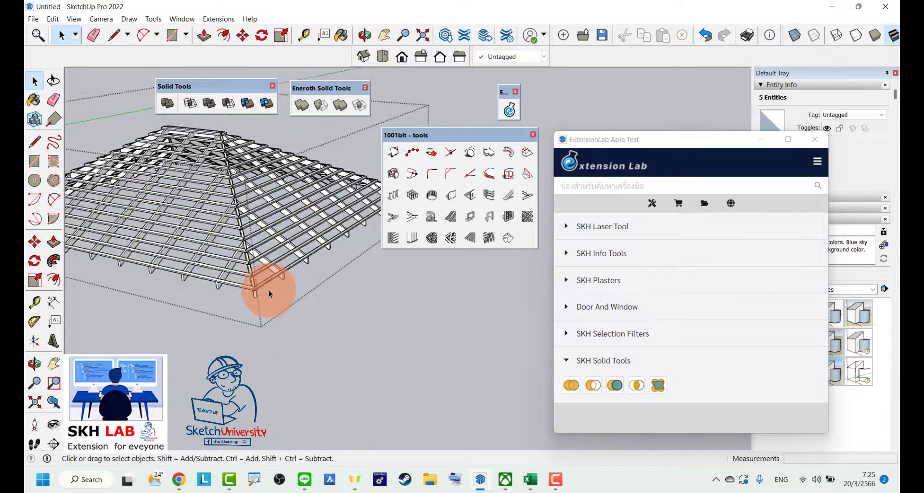
{"action": "left_click", "coordinate": [265, 291]}
{"action": "mouse_move", "coordinate": [265, 291]}
{"action": "middle_mouse_down"}
{"action": "mouse_move", "coordinate": [281, 273]}
{"action": "mouse_move", "coordinate": [272, 262]}
{"action": "mouse_move", "coordinate": [279, 227]}
{"action": "mouse_move", "coordinate": [274, 301]}
{"action": "mouse_move", "coordinate": [247, 293]}
{"action": "mouse_move", "coordinate": [285, 299]}
{"action": "mouse_move", "coordinate": [247, 307]}
{"action": "mouse_move", "coordinate": [282, 309]}
{"action": "mouse_move", "coordinate": [274, 315]}
{"action": "middle_mouse_up"}
- Draw a rectangle beside the roof, push/pull it into a box and group it
{"action": "key", "text": "r"}
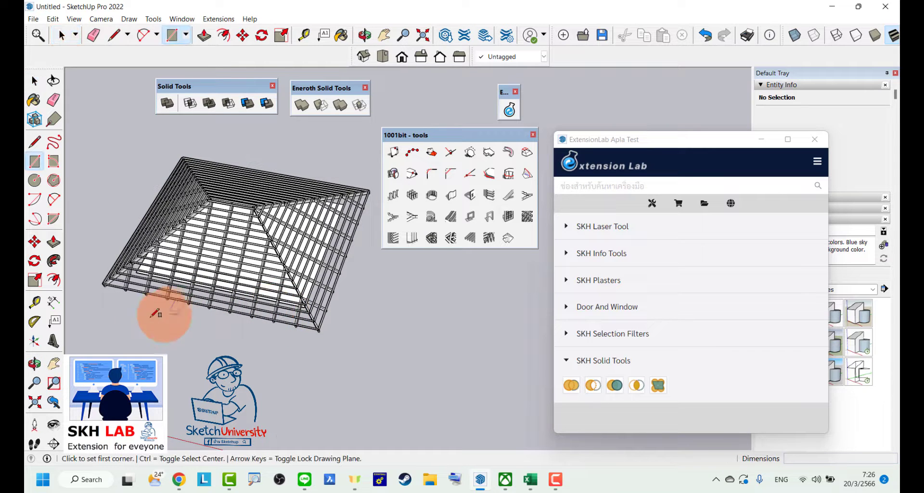
{"action": "left_click", "coordinate": [132, 340]}
{"action": "left_click_drag", "start_coordinate": [242, 316], "coordinate": [261, 383]}
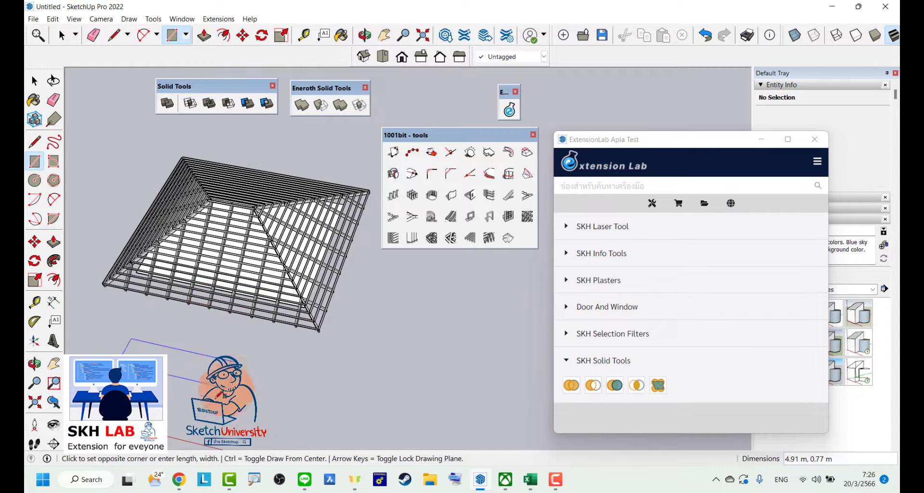
{"action": "left_click", "coordinate": [207, 404]}
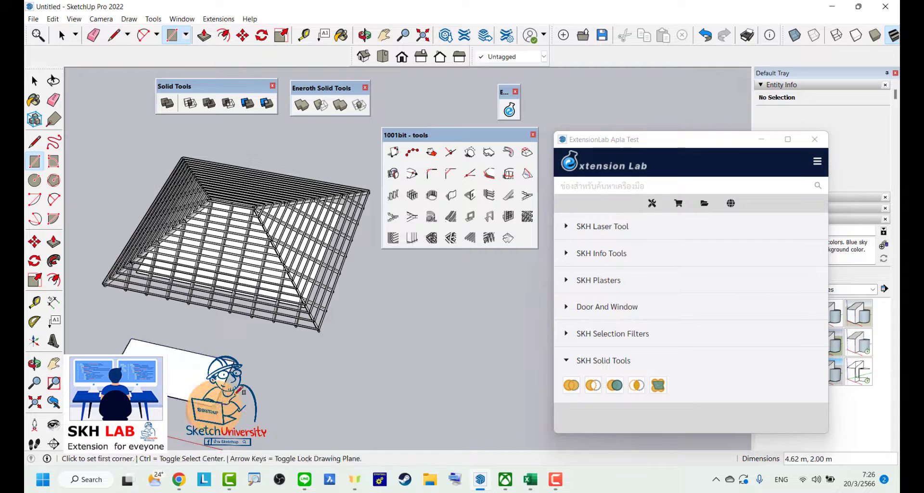
{"action": "key", "text": "p"}
{"action": "left_click", "coordinate": [175, 299]}
{"action": "left_click", "coordinate": [174, 300]}
{"action": "key", "text": "space"}
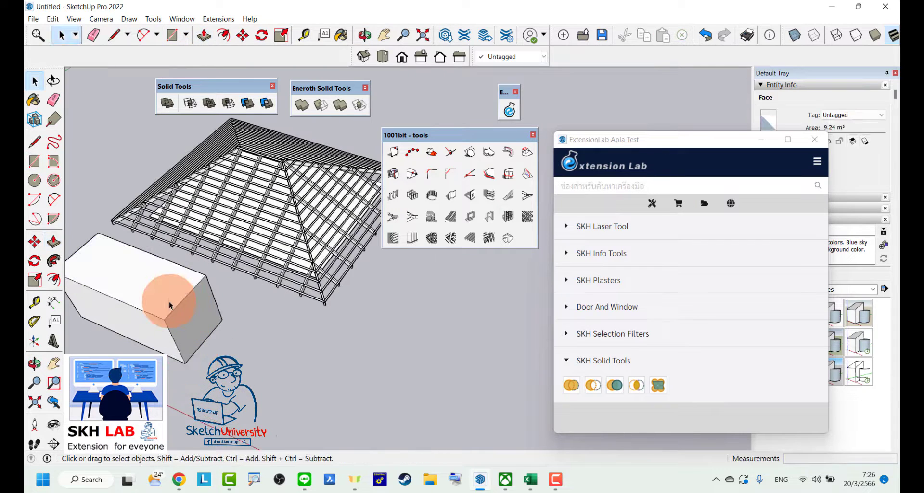
{"action": "triple_click", "coordinate": [170, 300]}
{"action": "mouse_move", "coordinate": [171, 299]}
{"action": "middle_mouse_down"}
{"action": "mouse_move", "coordinate": [309, 305]}
{"action": "mouse_move", "coordinate": [197, 324]}
{"action": "middle_mouse_up"}
{"action": "key", "text": "space"}
{"action": "key", "text": "ctrl+g"}
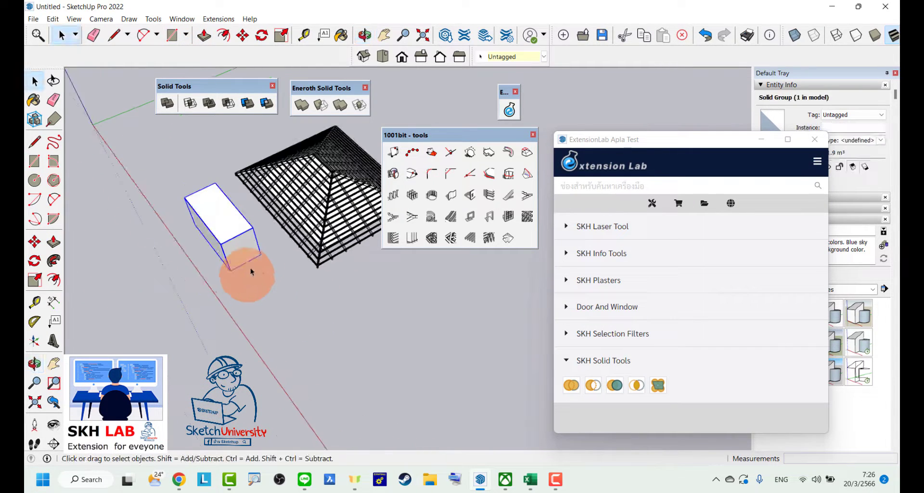
- Move the box group inside the roof frame, adjusting its position under the rafters
{"action": "key", "text": "m"}
{"action": "left_click", "coordinate": [211, 262]}
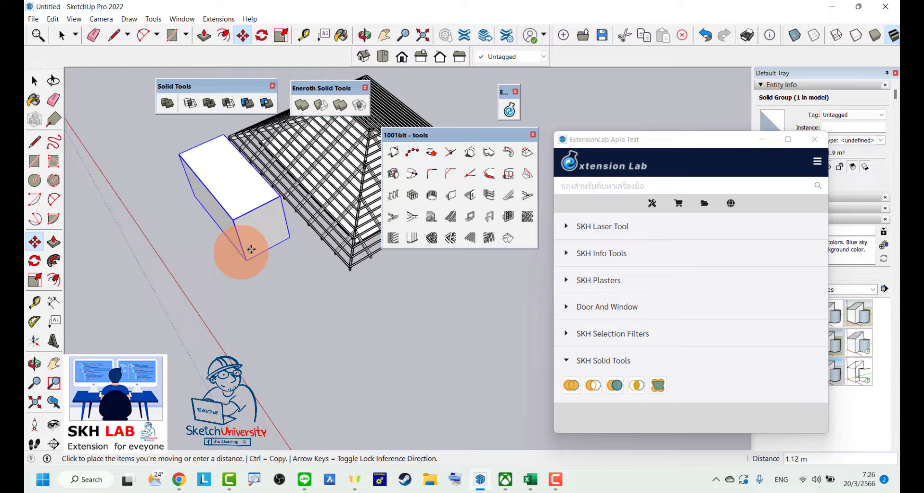
{"action": "left_click", "coordinate": [288, 231]}
{"action": "mouse_move", "coordinate": [289, 231]}
{"action": "middle_mouse_down"}
{"action": "mouse_move", "coordinate": [490, 243]}
{"action": "mouse_move", "coordinate": [267, 240]}
{"action": "middle_mouse_up"}
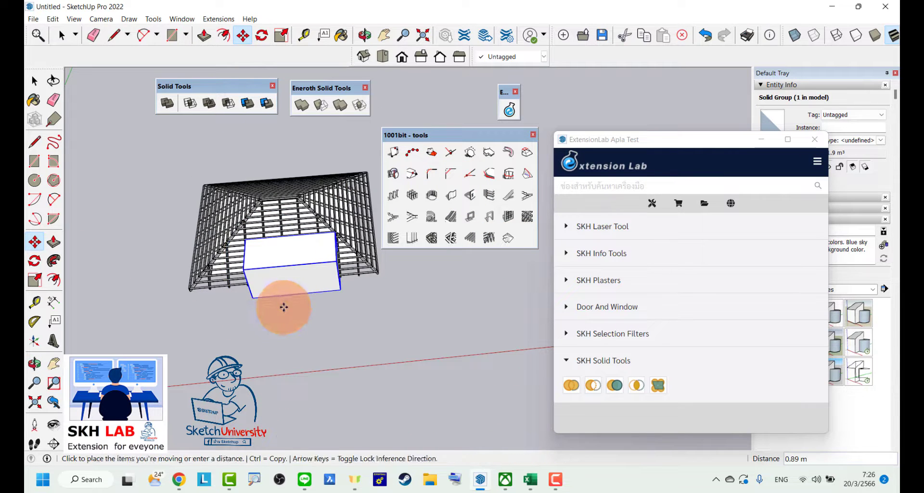
{"action": "middle_click_drag", "start_coordinate": [285, 305], "coordinate": [295, 315]}
{"action": "left_click", "coordinate": [291, 316]}
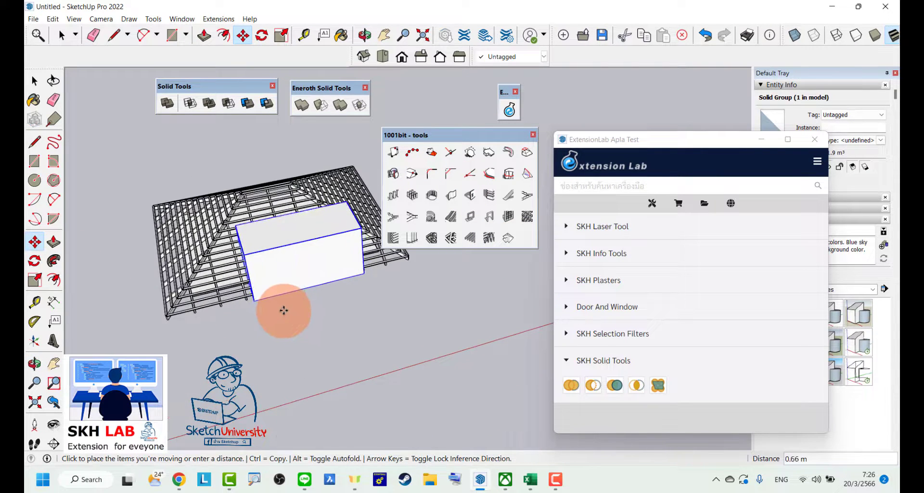
{"action": "left_click", "coordinate": [284, 310]}
{"action": "mouse_move", "coordinate": [227, 313]}
{"action": "middle_mouse_down"}
{"action": "mouse_move", "coordinate": [91, 289]}
{"action": "mouse_move", "coordinate": [319, 257]}
{"action": "mouse_move", "coordinate": [334, 275]}
{"action": "middle_mouse_up"}
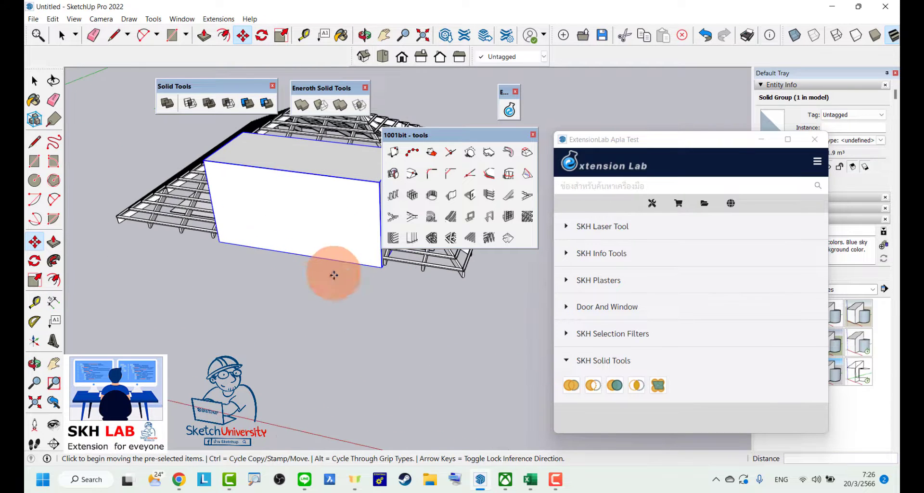
{"action": "left_click", "coordinate": [335, 274]}
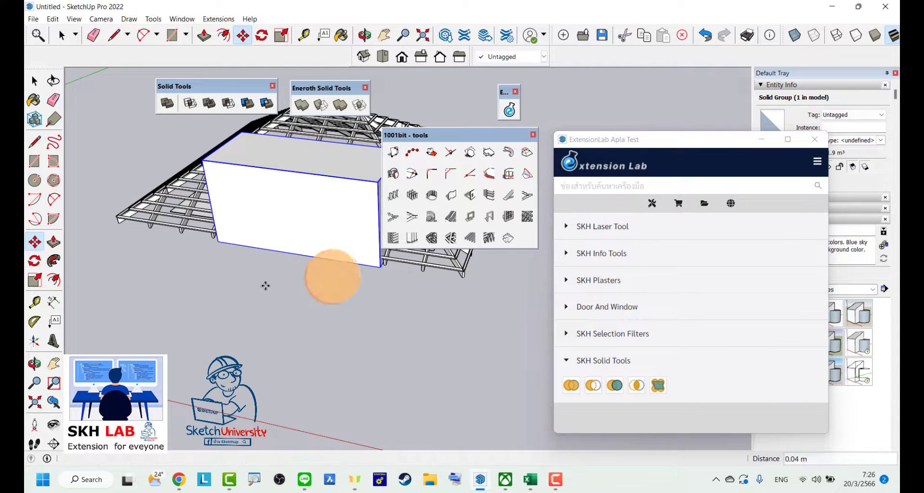
{"action": "middle_click_drag", "start_coordinate": [264, 284], "coordinate": [248, 288]}
{"action": "key", "text": "space"}
{"action": "middle_click_drag", "start_coordinate": [178, 281], "coordinate": [237, 241]}
- Move the 1001bit tools panel aside and undo the accidental change
{"action": "left_click", "coordinate": [294, 234]}
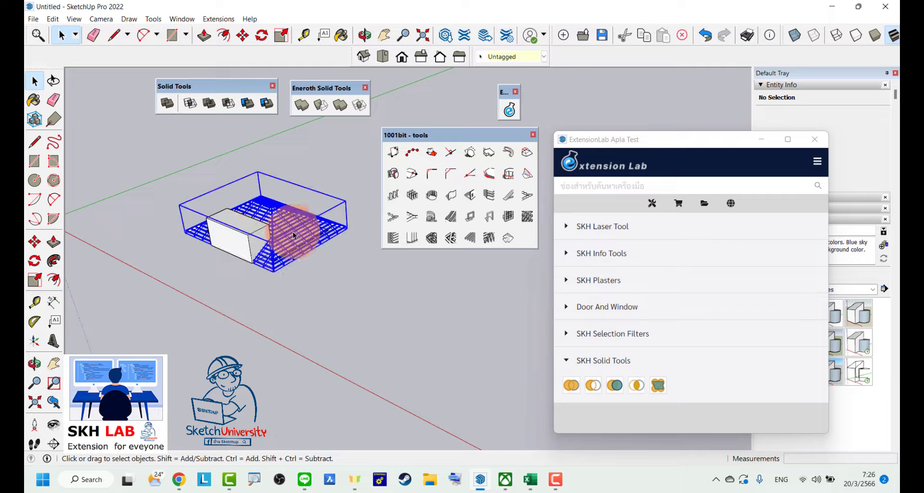
{"action": "left_click_drag", "start_coordinate": [412, 135], "coordinate": [301, 310]}
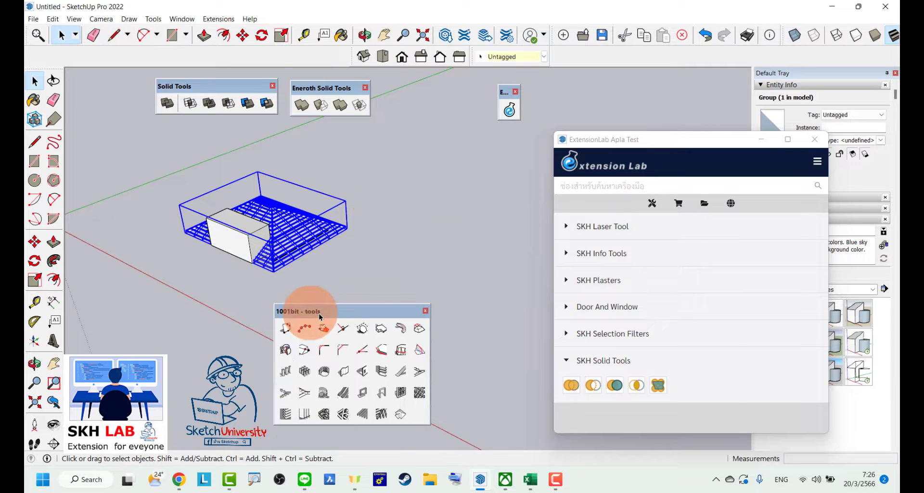
{"action": "key", "text": "ctrl+z"}
{"action": "mouse_move", "coordinate": [371, 307]}
{"action": "middle_mouse_down"}
{"action": "mouse_move", "coordinate": [308, 281]}
{"action": "mouse_move", "coordinate": [318, 299]}
{"action": "middle_mouse_up"}
{"action": "left_click", "coordinate": [360, 249]}
{"action": "middle_click_drag", "start_coordinate": [360, 249], "coordinate": [275, 355]}
{"action": "left_click", "coordinate": [277, 352]}
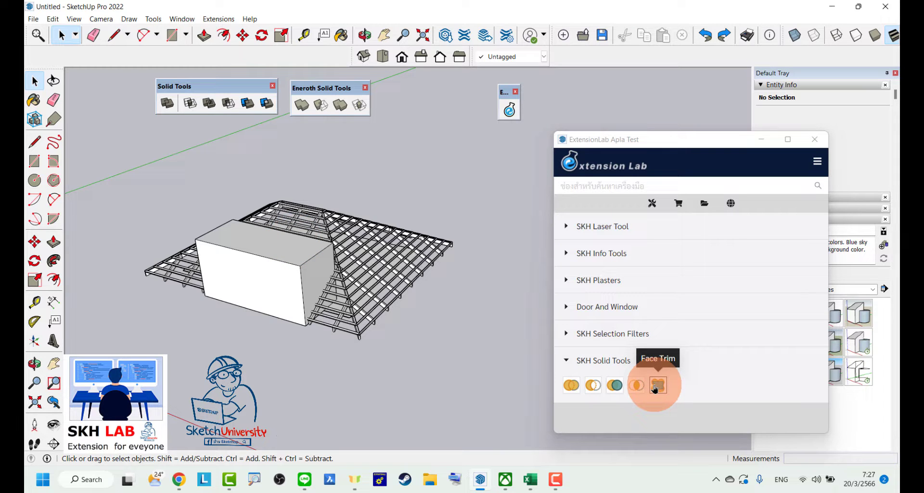
- Run SKH Face Trim on the roof framing with the box as cutter
{"action": "left_click", "coordinate": [411, 255]}
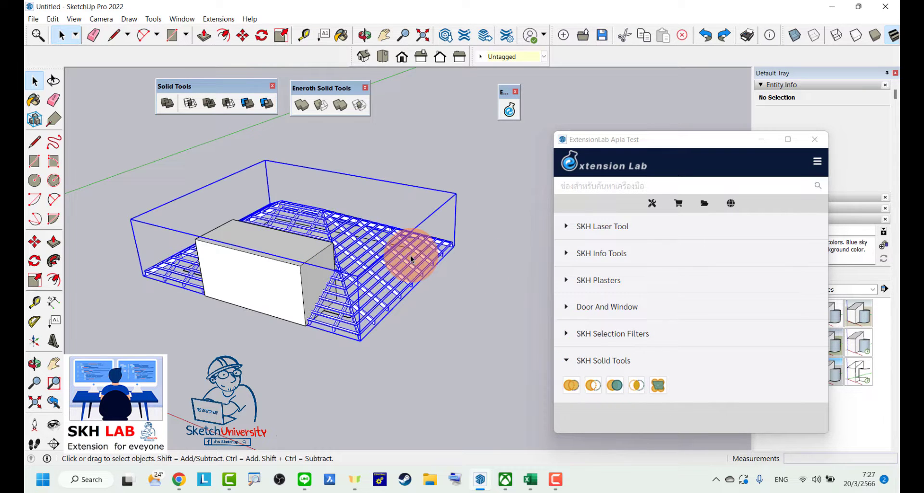
{"action": "left_click", "coordinate": [658, 385]}
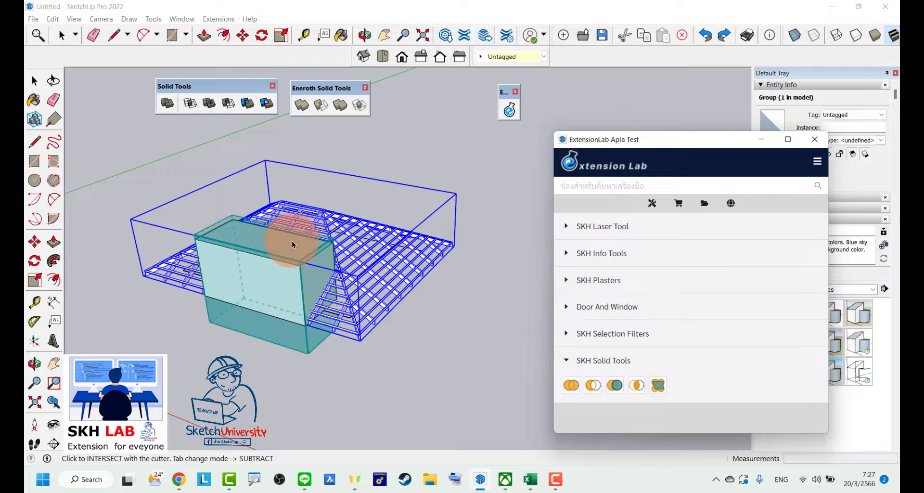
{"action": "left_click", "coordinate": [259, 233]}
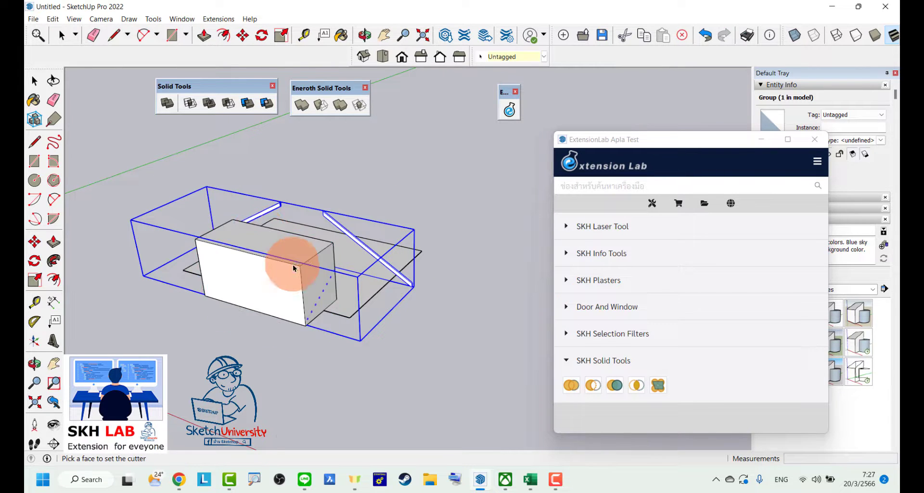
- Move the box aside to inspect the trimmed roof, then undo and clear the selection
{"action": "left_click", "coordinate": [253, 273]}
{"action": "key", "text": "m"}
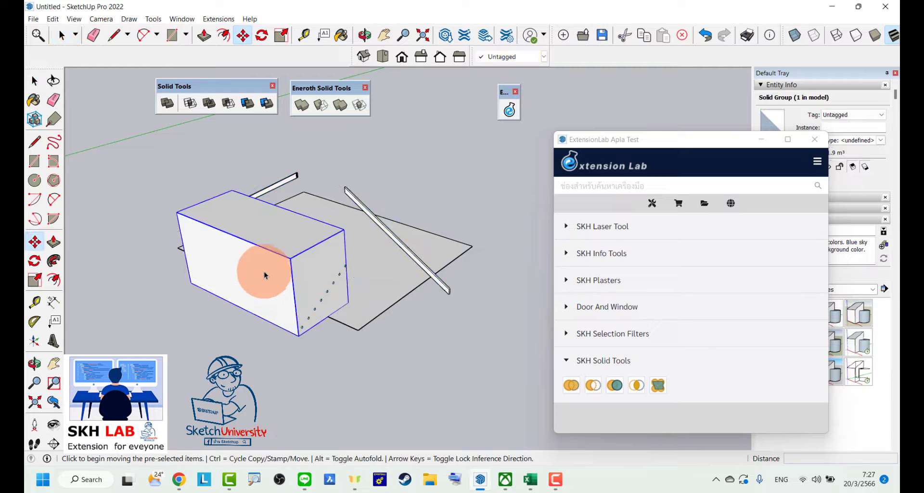
{"action": "left_click", "coordinate": [263, 271]}
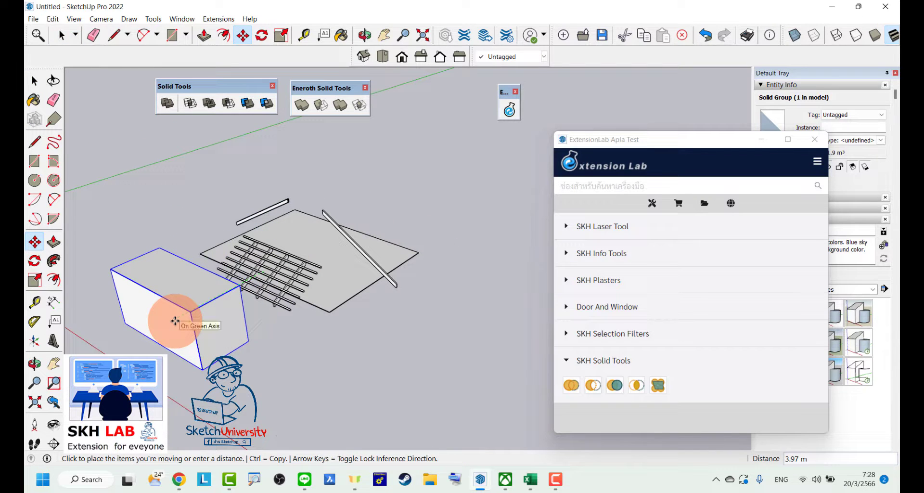
{"action": "left_click", "coordinate": [174, 321]}
{"action": "key", "text": "space"}
{"action": "left_click", "coordinate": [330, 216]}
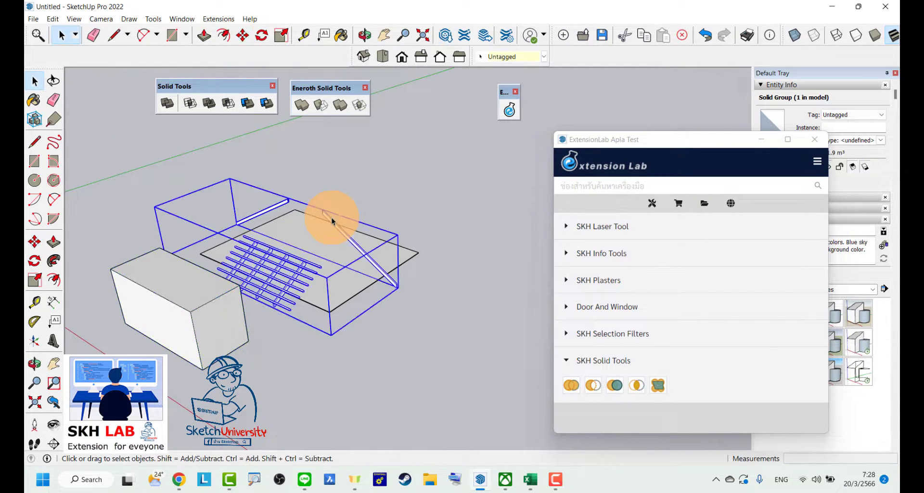
{"action": "middle_click_drag", "start_coordinate": [289, 210], "coordinate": [272, 366]}
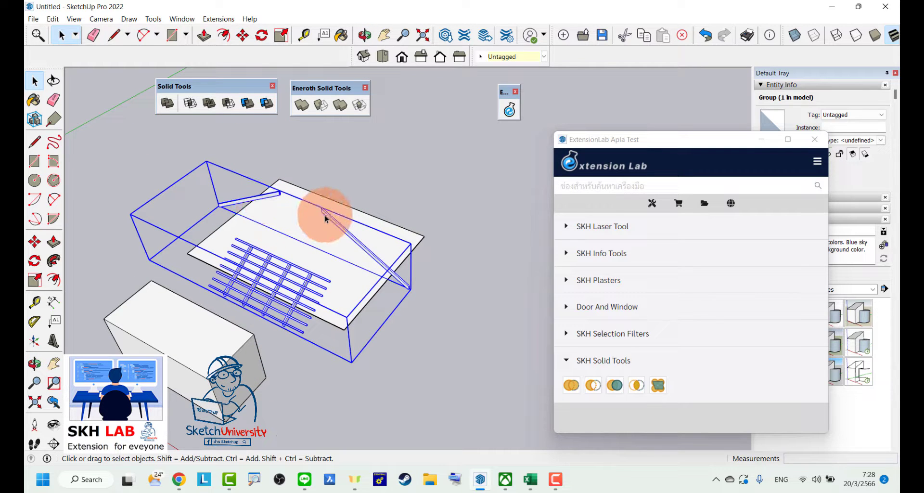
{"action": "key", "text": "ctrl+z"}
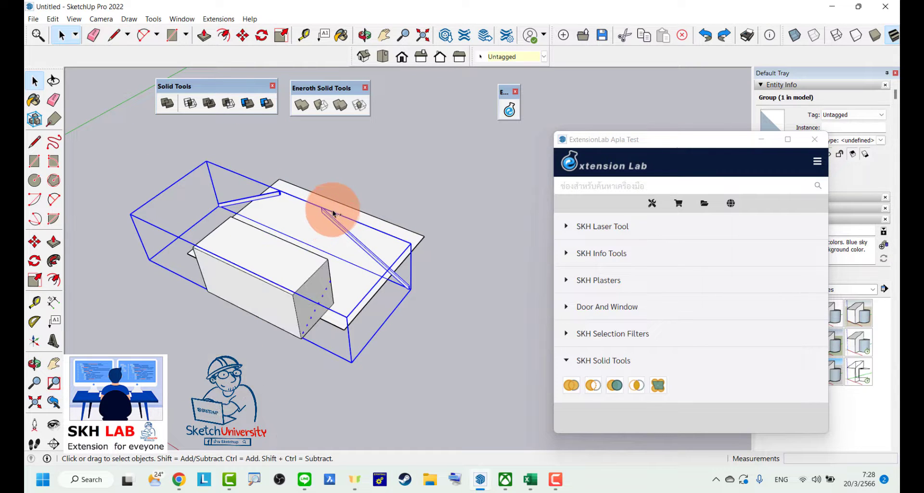
{"action": "left_click", "coordinate": [307, 383]}
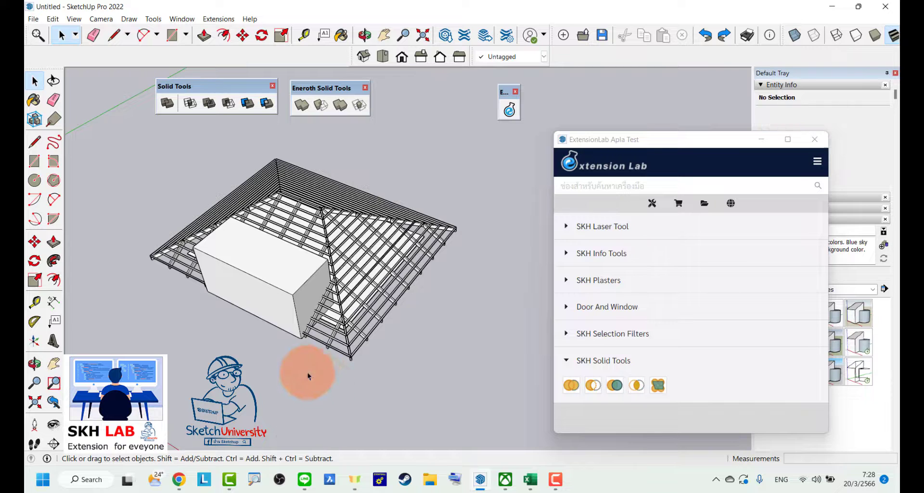
{"action": "middle_click_drag", "start_coordinate": [308, 375], "coordinate": [299, 309]}
- Intersect the roof framing with the box using SKH Face Trim, with the box as cutter
{"action": "left_click", "coordinate": [658, 385]}
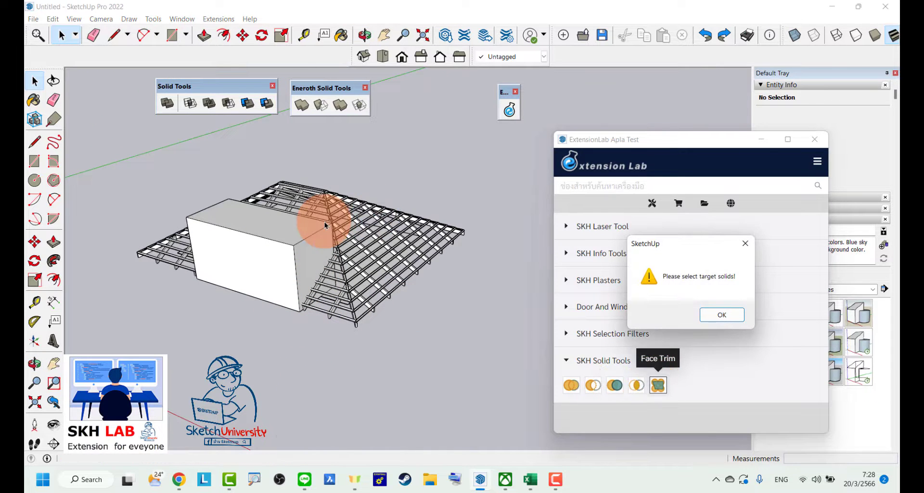
{"action": "left_click", "coordinate": [722, 315]}
{"action": "left_click", "coordinate": [387, 229]}
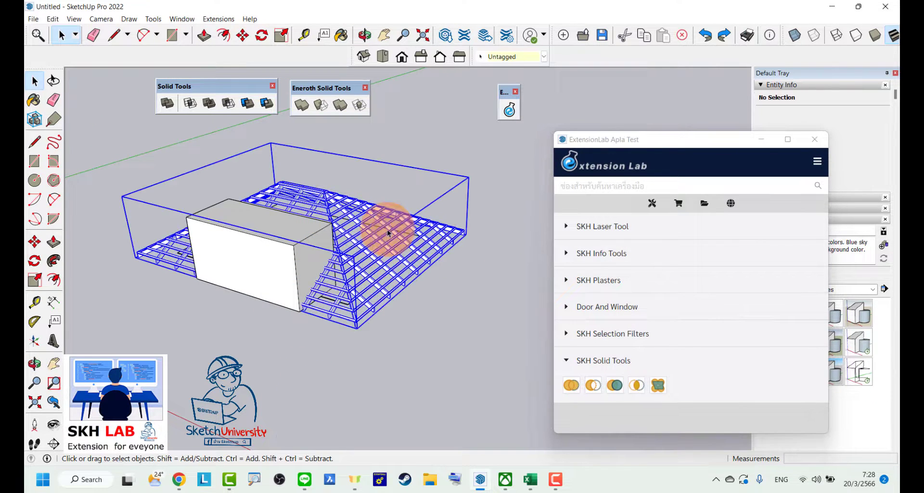
{"action": "left_click", "coordinate": [660, 380]}
{"action": "left_click", "coordinate": [287, 225]}
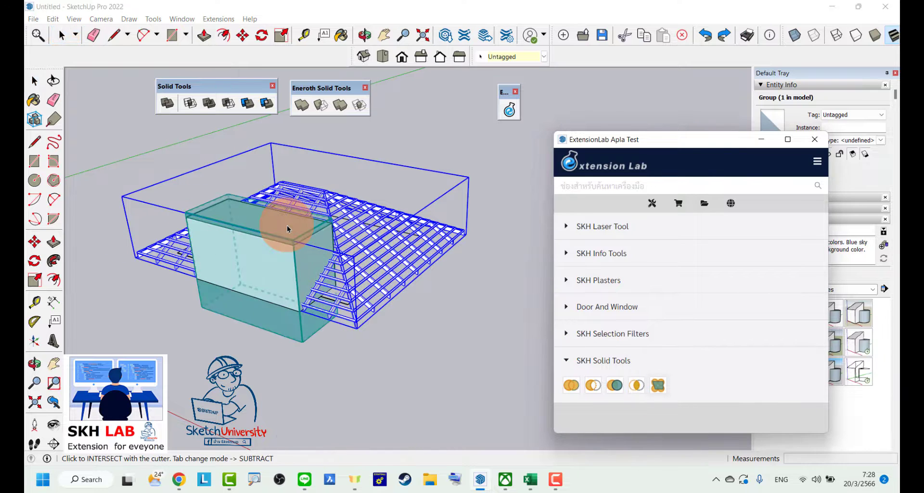
{"action": "left_click", "coordinate": [287, 225]}
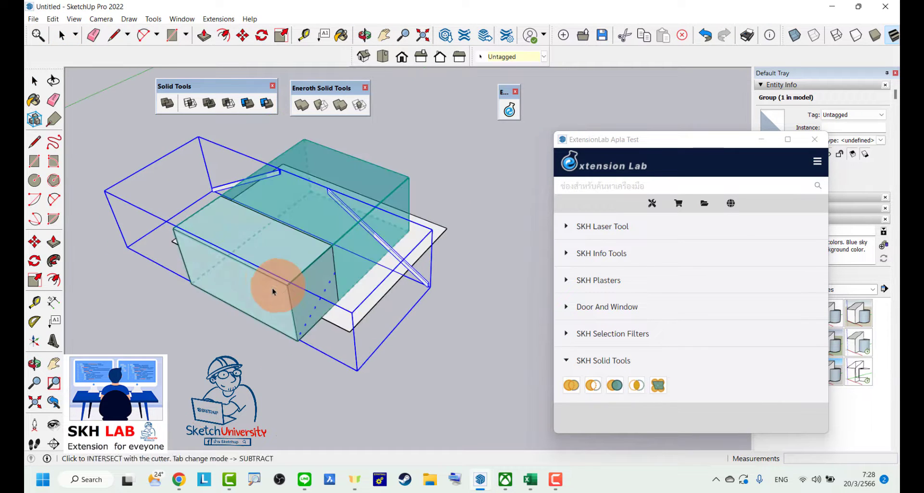
- Move the box to check the trimmed rafters, then undo and redo the intersection
{"action": "key", "text": "m"}
{"action": "left_click", "coordinate": [265, 297]}
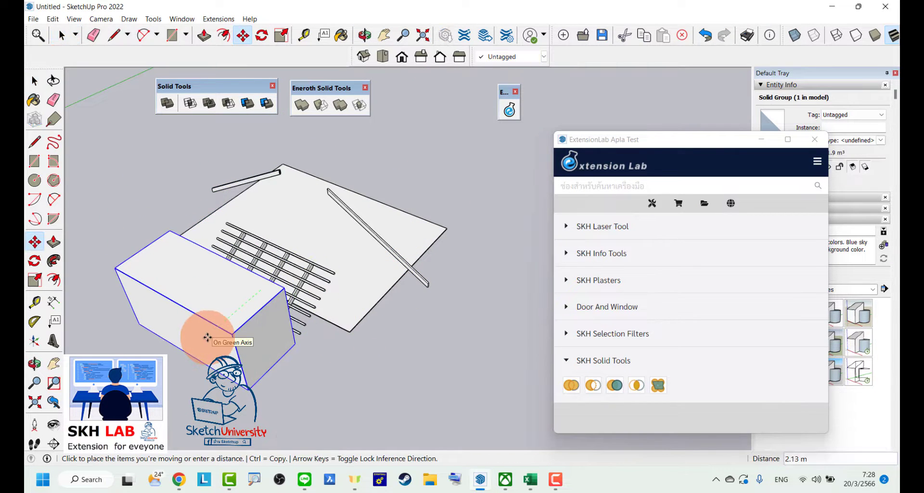
{"action": "key", "text": "space"}
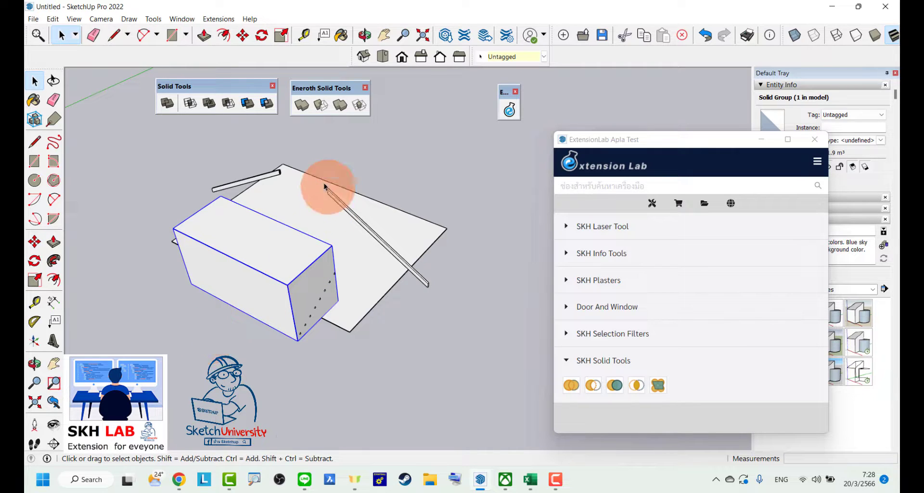
{"action": "key", "text": "ctrl+z"}
{"action": "scroll", "coordinate": [360, 186], "scroll_direction": "up", "scroll_amount": 1}
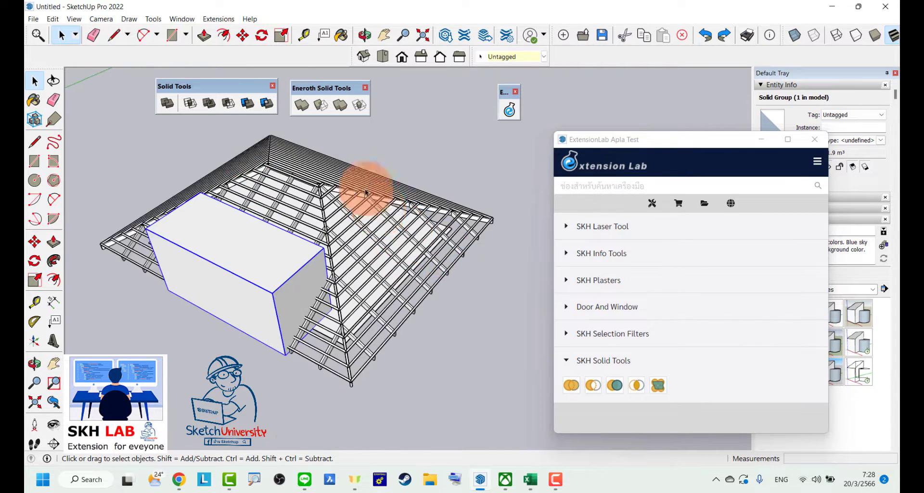
{"action": "scroll", "coordinate": [308, 190], "scroll_direction": "up", "scroll_amount": 3}
{"action": "scroll", "coordinate": [275, 216], "scroll_direction": "up", "scroll_amount": 3}
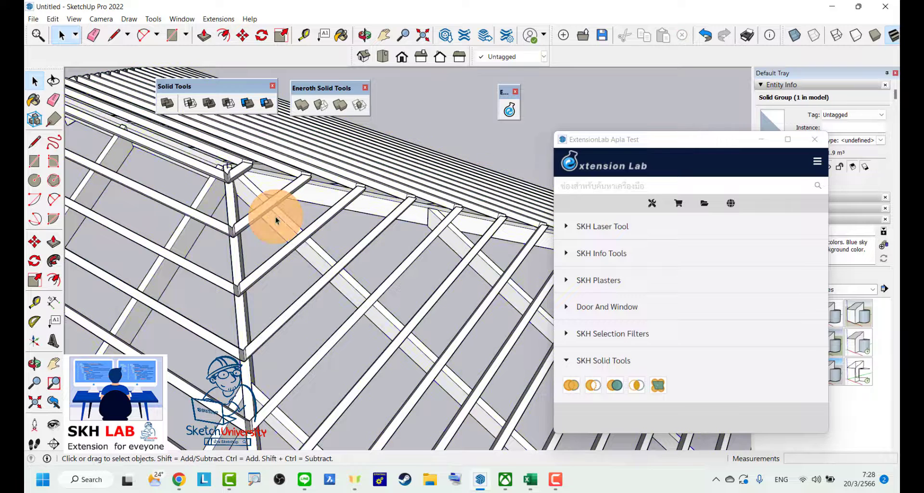
{"action": "key", "text": "ctrl+y"}
{"action": "mouse_move", "coordinate": [275, 216]}
{"action": "middle_mouse_down"}
{"action": "mouse_move", "coordinate": [361, 211]}
{"action": "mouse_move", "coordinate": [140, 268]}
{"action": "mouse_move", "coordinate": [231, 264]}
{"action": "mouse_move", "coordinate": [398, 309]}
{"action": "middle_mouse_up"}
- Draw an edge closing the trimmed rafter's open end and make the rafter a component
{"action": "double_click", "coordinate": [398, 309]}
{"action": "triple_click", "coordinate": [398, 309]}
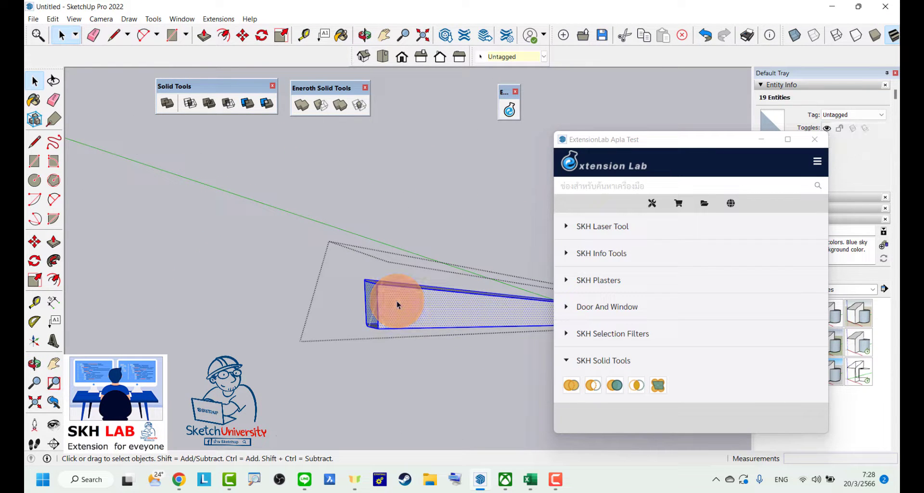
{"action": "scroll", "coordinate": [397, 305], "scroll_direction": "up", "scroll_amount": 2}
{"action": "key", "text": "l"}
{"action": "left_click", "coordinate": [357, 266]}
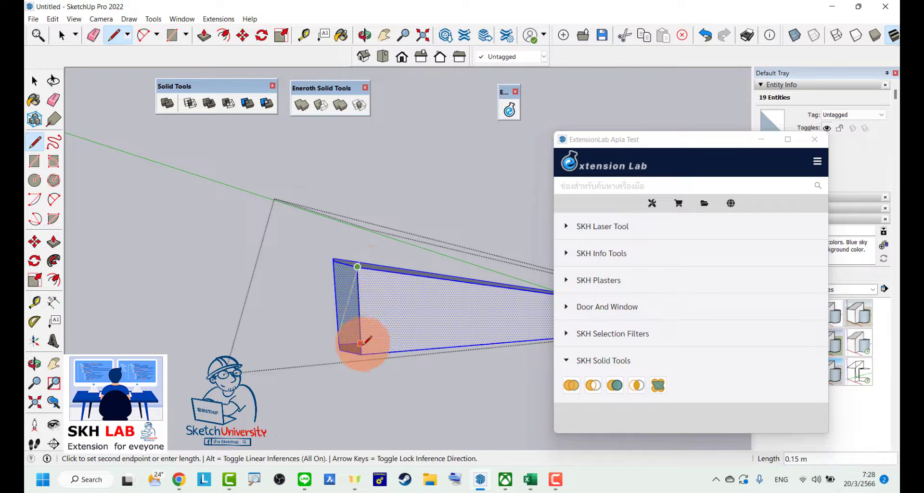
{"action": "mouse_move", "coordinate": [366, 346]}
{"action": "middle_mouse_down"}
{"action": "mouse_move", "coordinate": [360, 350]}
{"action": "mouse_move", "coordinate": [472, 342]}
{"action": "middle_mouse_up"}
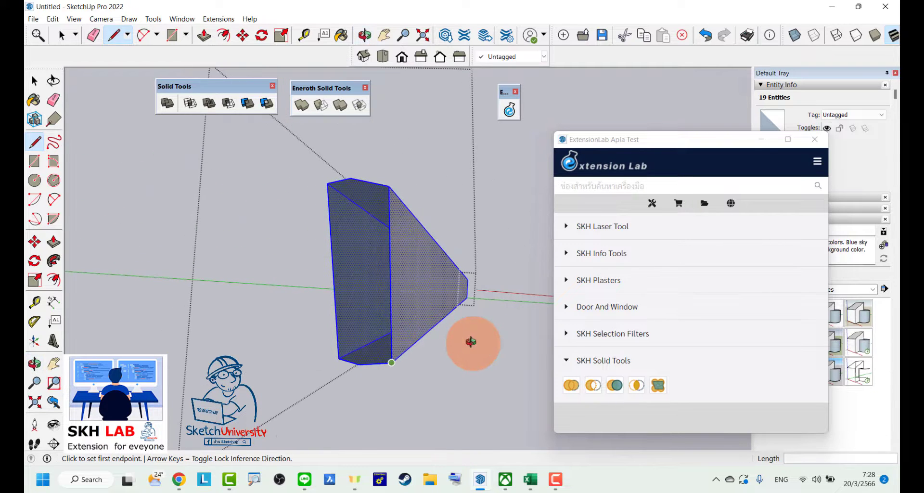
{"action": "left_click", "coordinate": [351, 177]}
{"action": "left_click", "coordinate": [360, 363]}
{"action": "key", "text": "g"}
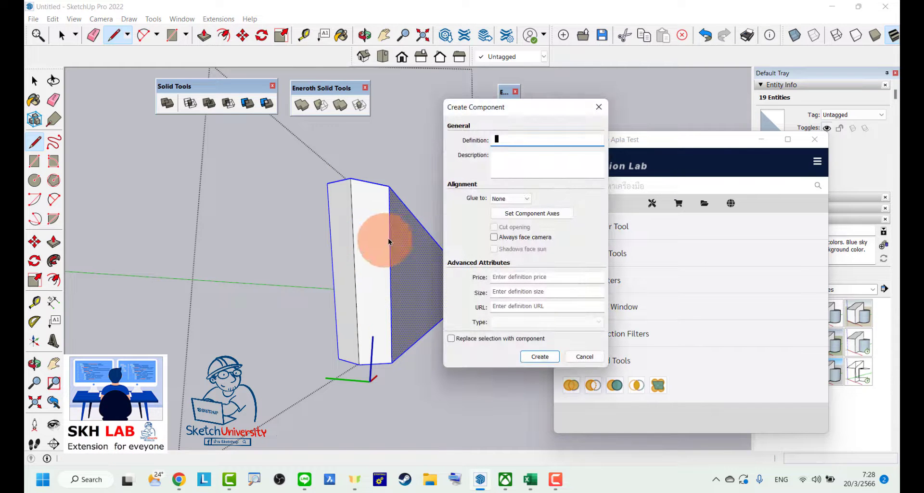
{"action": "key", "text": "Return"}
- Orbit around the full hip roof and draw another edge from the rafter's top vertex
{"action": "mouse_move", "coordinate": [367, 331]}
{"action": "middle_mouse_down"}
{"action": "mouse_move", "coordinate": [237, 261]}
{"action": "mouse_move", "coordinate": [299, 212]}
{"action": "mouse_move", "coordinate": [321, 299]}
{"action": "middle_mouse_up"}
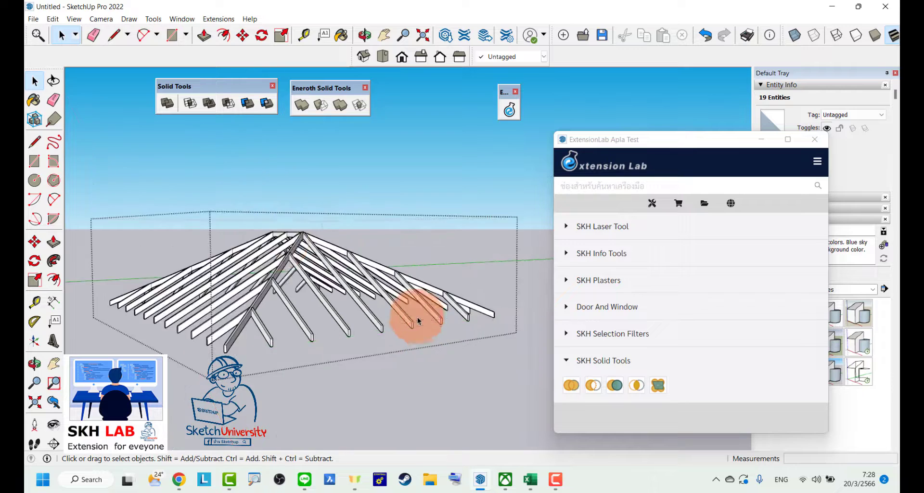
{"action": "mouse_move", "coordinate": [415, 314]}
{"action": "middle_mouse_down"}
{"action": "mouse_move", "coordinate": [392, 341]}
{"action": "mouse_move", "coordinate": [283, 302]}
{"action": "mouse_move", "coordinate": [282, 326]}
{"action": "mouse_move", "coordinate": [307, 306]}
{"action": "mouse_move", "coordinate": [310, 367]}
{"action": "mouse_move", "coordinate": [416, 284]}
{"action": "mouse_move", "coordinate": [416, 270]}
{"action": "mouse_move", "coordinate": [378, 285]}
{"action": "mouse_move", "coordinate": [337, 209]}
{"action": "middle_mouse_up"}
{"action": "scroll", "coordinate": [366, 251], "scroll_direction": "up", "scroll_amount": 3}
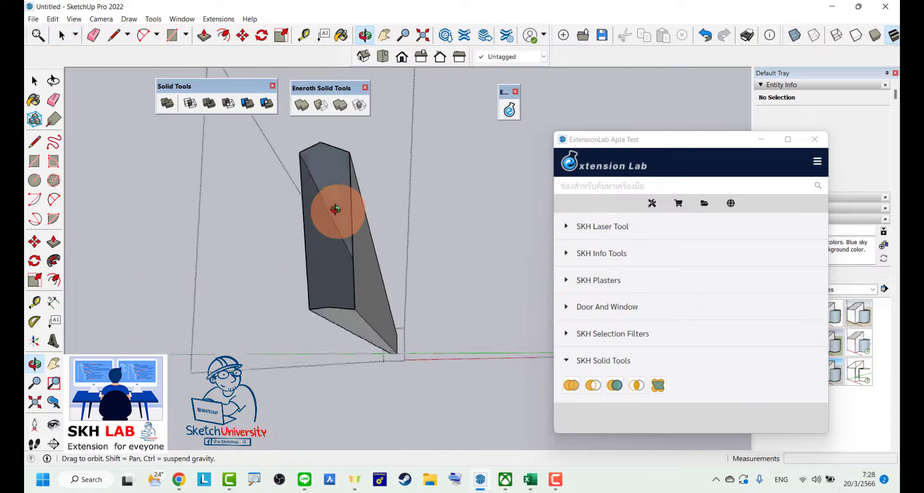
{"action": "key", "text": "l"}
{"action": "left_click", "coordinate": [320, 143]}
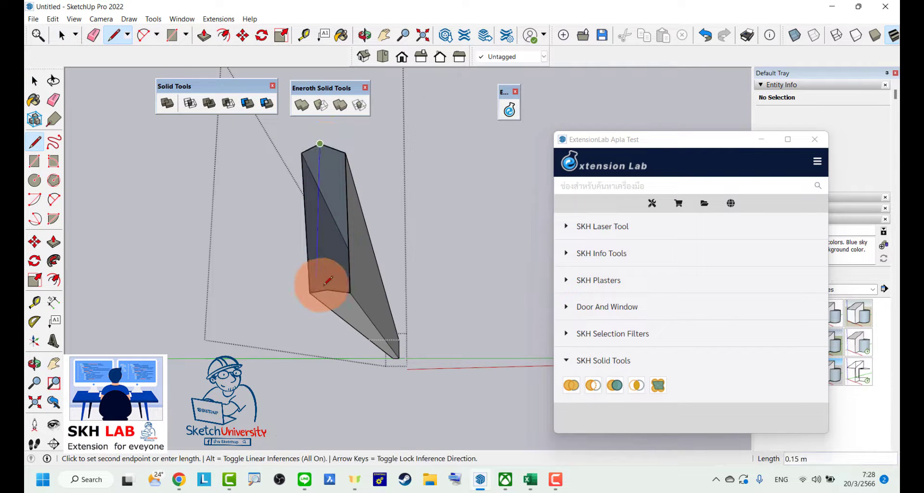
{"action": "left_click", "coordinate": [327, 288]}
{"action": "key", "text": "space"}
{"action": "mouse_move", "coordinate": [361, 289]}
{"action": "middle_mouse_down"}
{"action": "mouse_move", "coordinate": [369, 400]}
{"action": "mouse_move", "coordinate": [381, 365]}
{"action": "middle_mouse_up"}
{"action": "scroll", "coordinate": [370, 323], "scroll_direction": "down", "scroll_amount": 5}
{"action": "scroll", "coordinate": [312, 265], "scroll_direction": "down", "scroll_amount": 5}
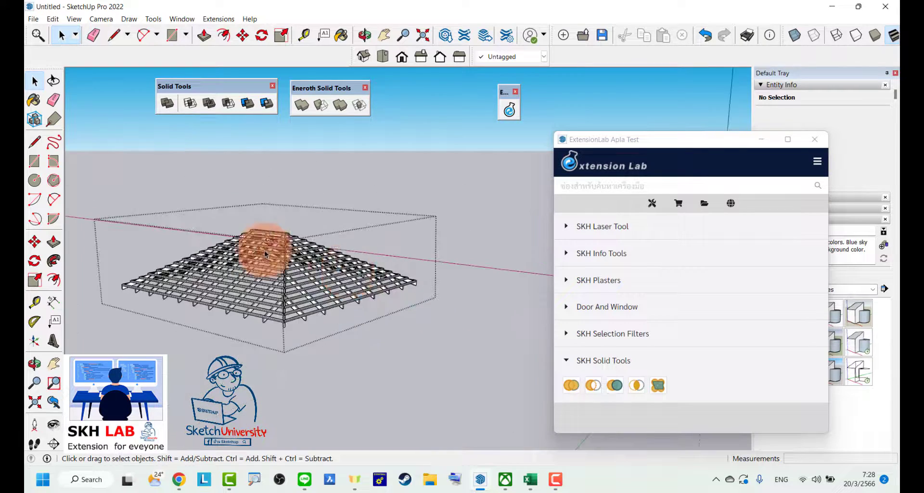
{"action": "middle_click_drag", "start_coordinate": [262, 252], "coordinate": [380, 366]}
{"action": "middle_click_drag", "start_coordinate": [443, 351], "coordinate": [284, 282]}
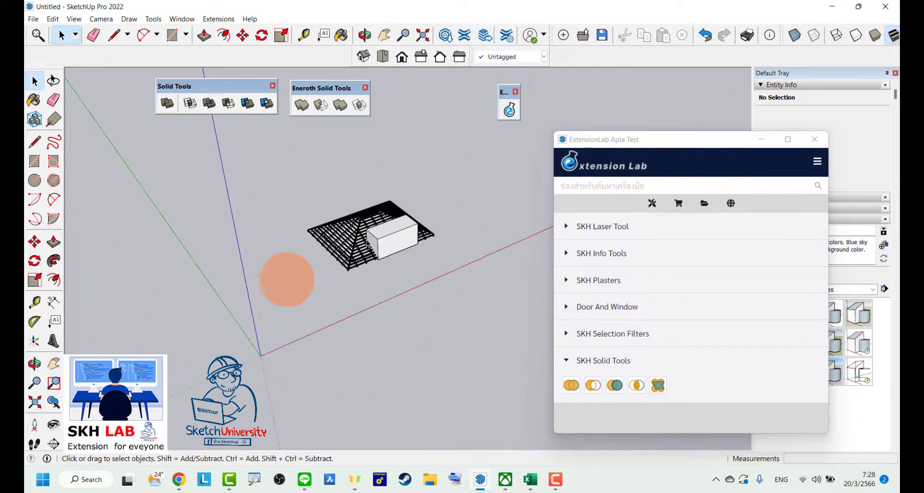
{"action": "scroll", "coordinate": [391, 242], "scroll_direction": "up", "scroll_amount": 3}
{"action": "mouse_move", "coordinate": [391, 238]}
{"action": "middle_mouse_down"}
{"action": "mouse_move", "coordinate": [344, 215]}
{"action": "mouse_move", "coordinate": [299, 299]}
{"action": "middle_mouse_up"}
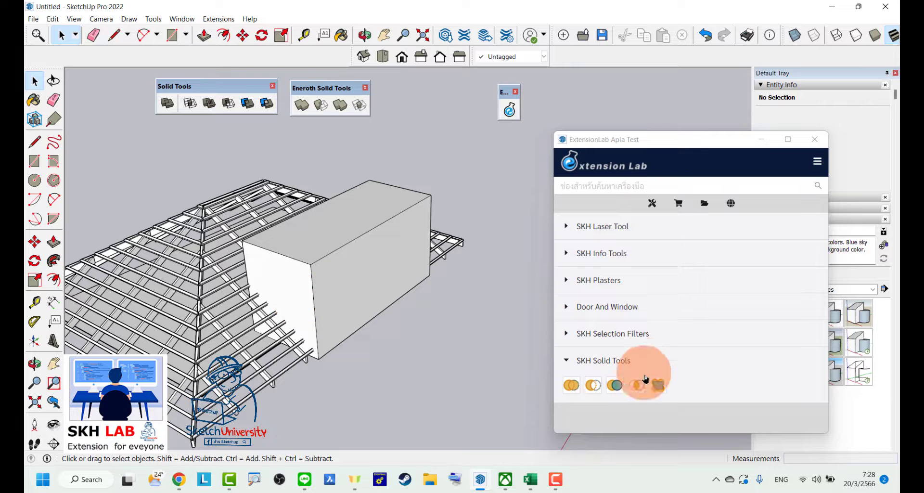
{"action": "left_click", "coordinate": [264, 354]}
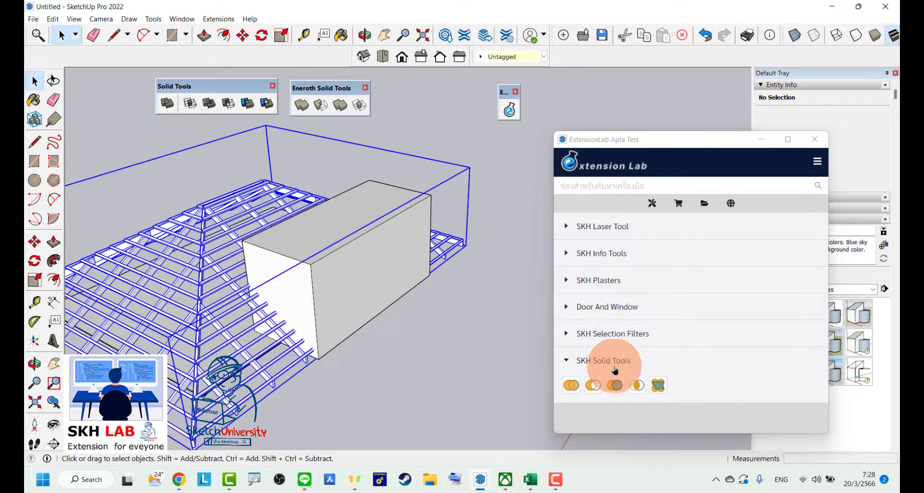
{"action": "left_click", "coordinate": [657, 384]}
{"action": "left_click", "coordinate": [348, 227]}
{"action": "left_click", "coordinate": [348, 227]}
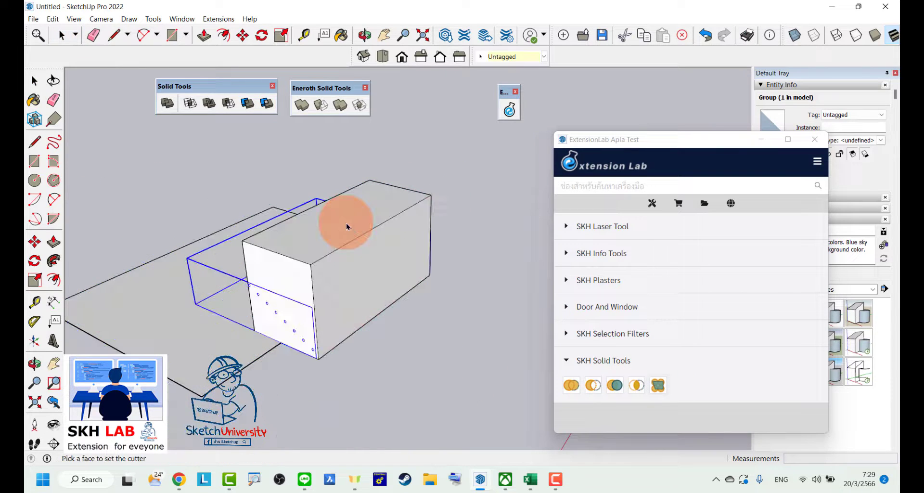
{"action": "scroll", "coordinate": [358, 226], "scroll_direction": "down", "scroll_amount": 3}
{"action": "key", "text": "m"}
{"action": "left_click", "coordinate": [384, 283]}
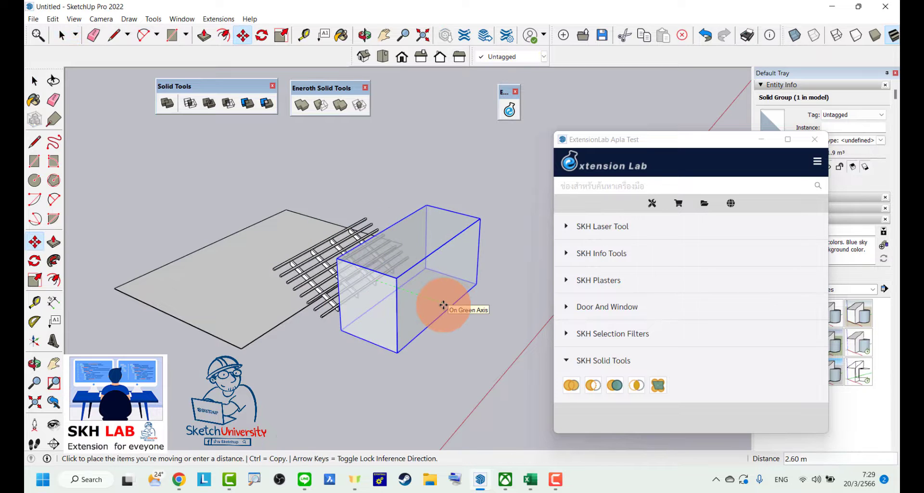
{"action": "key", "text": "space"}
{"action": "key", "text": "ctrl+z"}
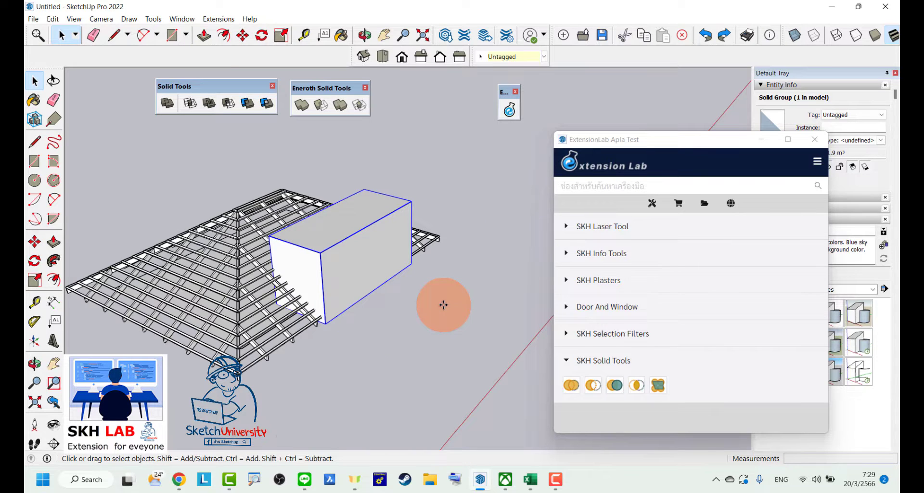
{"action": "key", "text": "ctrl+z"}
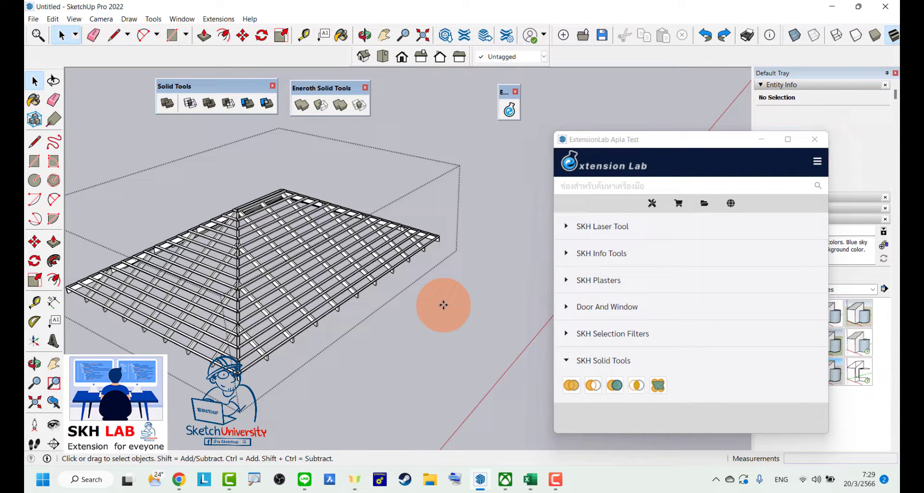
{"action": "key", "text": "ctrl+y"}
{"action": "key", "text": "ctrl+y"}
{"action": "key", "text": "ctrl+z"}
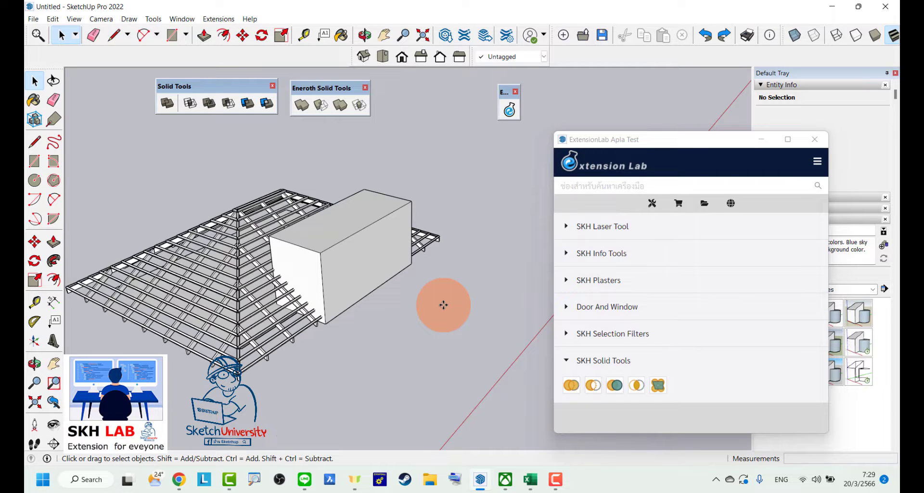
{"action": "left_click", "coordinate": [259, 288]}
- Trim the roof framing in SKH Face Trim's Subtract mode, with the box as cutter
{"action": "left_click", "coordinate": [657, 387]}
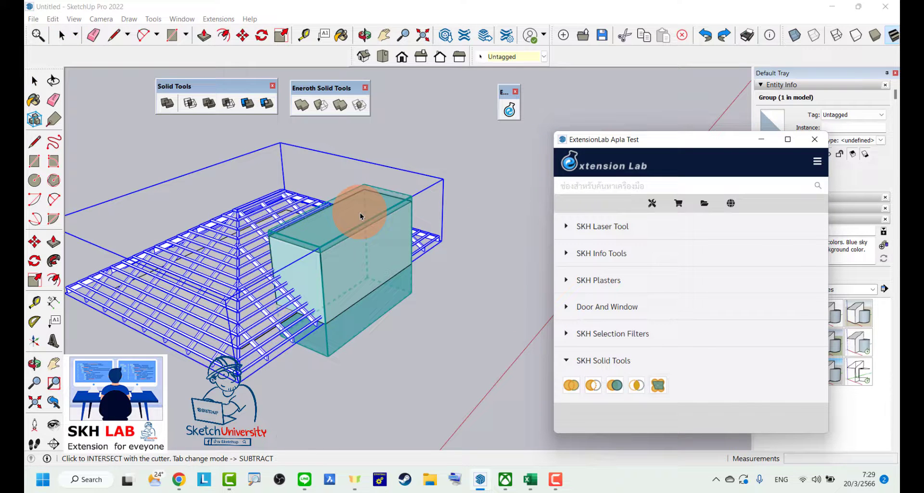
{"action": "middle_click_drag", "start_coordinate": [336, 246], "coordinate": [302, 196]}
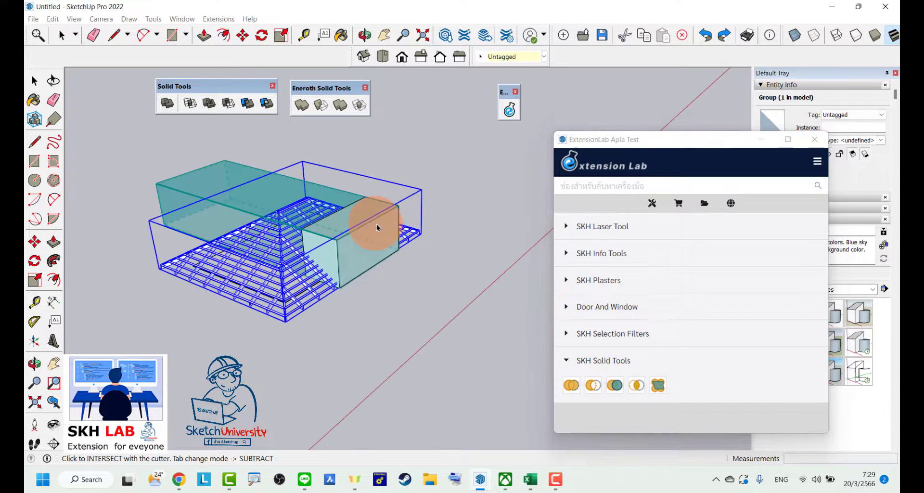
{"action": "left_click", "coordinate": [302, 196]}
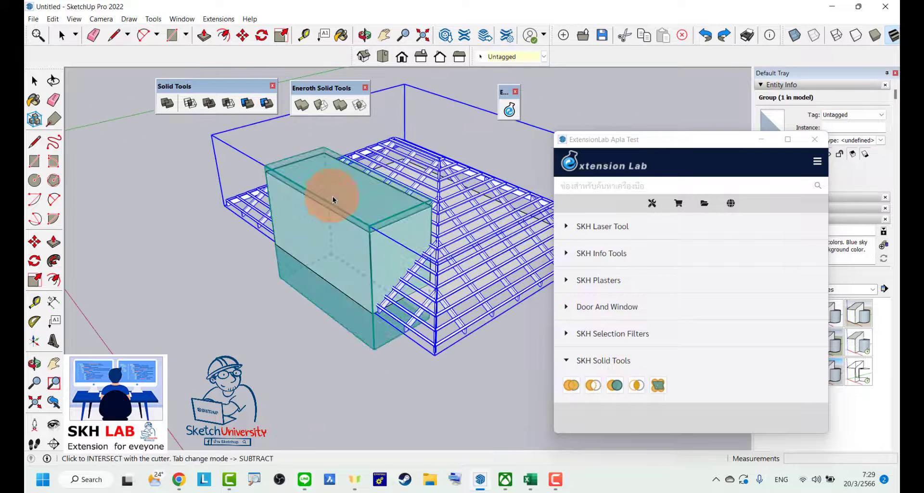
{"action": "key", "text": "Tab"}
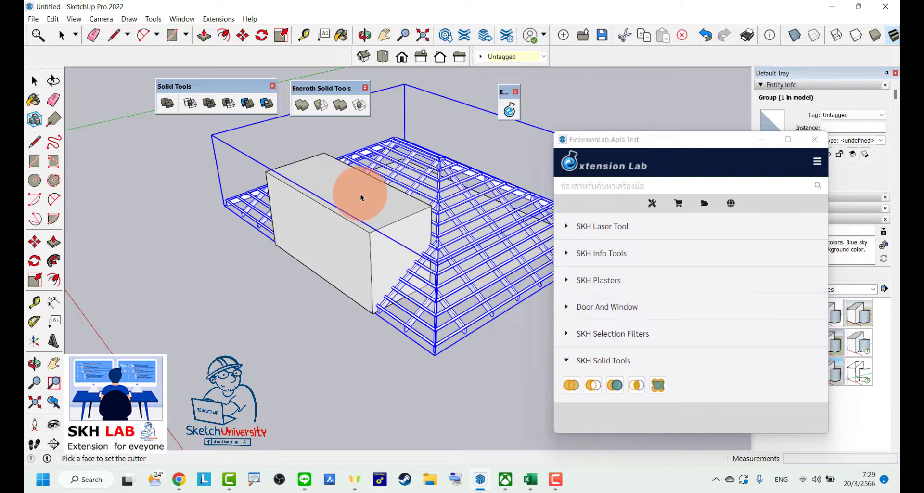
{"action": "left_click", "coordinate": [346, 249]}
- Move the box slightly left and down, then orbit to inspect the roof and box
{"action": "key", "text": "m"}
{"action": "left_click", "coordinate": [350, 268]}
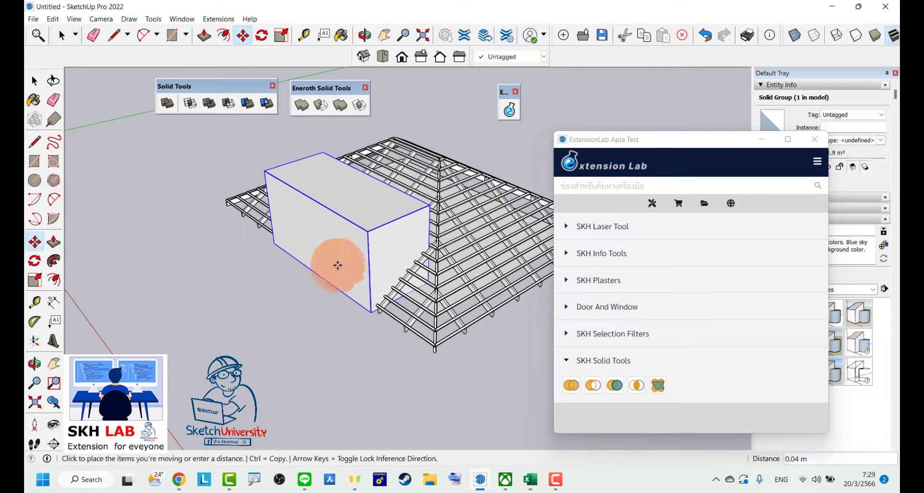
{"action": "left_click", "coordinate": [225, 308]}
{"action": "key", "text": "space"}
{"action": "mouse_move", "coordinate": [226, 308]}
{"action": "middle_mouse_down"}
{"action": "mouse_move", "coordinate": [334, 313]}
{"action": "mouse_move", "coordinate": [314, 322]}
{"action": "mouse_move", "coordinate": [481, 433]}
{"action": "middle_mouse_up"}
{"action": "scroll", "coordinate": [280, 230], "scroll_direction": "up", "scroll_amount": 3}
{"action": "mouse_move", "coordinate": [280, 230]}
{"action": "middle_mouse_down"}
{"action": "mouse_move", "coordinate": [433, 227]}
{"action": "mouse_move", "coordinate": [186, 238]}
{"action": "mouse_move", "coordinate": [408, 287]}
{"action": "mouse_move", "coordinate": [450, 264]}
{"action": "middle_mouse_up"}
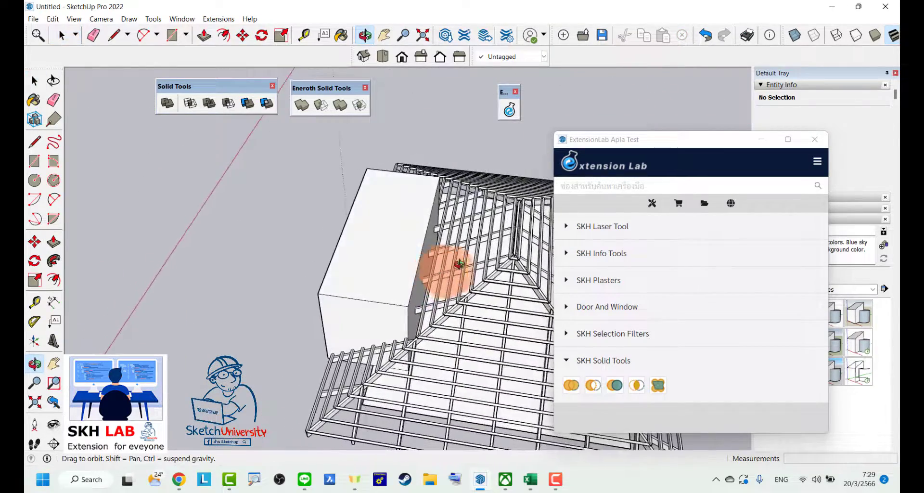
{"action": "scroll", "coordinate": [241, 215], "scroll_direction": "down", "scroll_amount": 5}
{"action": "middle_click_drag", "start_coordinate": [241, 214], "coordinate": [412, 241]}
{"action": "scroll", "coordinate": [452, 250], "scroll_direction": "up", "scroll_amount": 5}
{"action": "scroll", "coordinate": [451, 251], "scroll_direction": "down", "scroll_amount": 3}
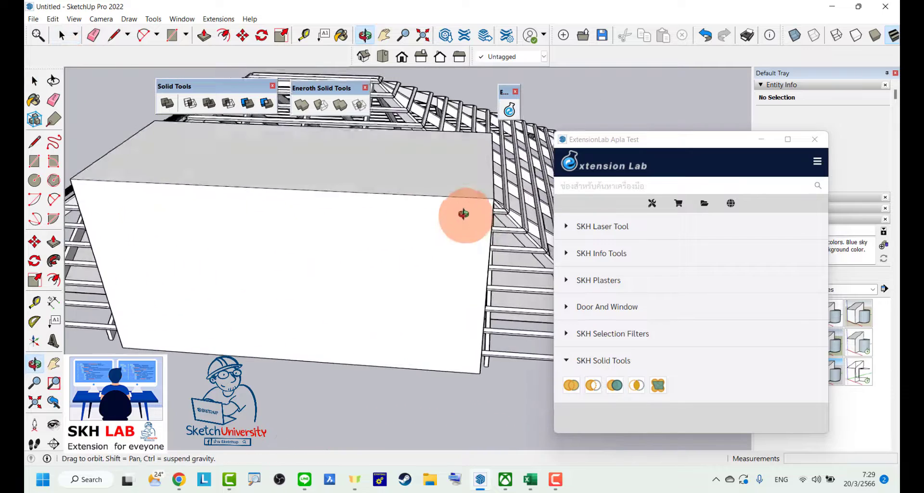
{"action": "mouse_move", "coordinate": [464, 212]}
{"action": "middle_mouse_down"}
{"action": "mouse_move", "coordinate": [102, 218]}
{"action": "mouse_move", "coordinate": [207, 212]}
{"action": "mouse_move", "coordinate": [244, 237]}
{"action": "mouse_move", "coordinate": [237, 217]}
{"action": "mouse_move", "coordinate": [243, 235]}
{"action": "middle_mouse_up"}
- Move the box down-left so it sits under the roof
{"action": "left_click", "coordinate": [242, 235]}
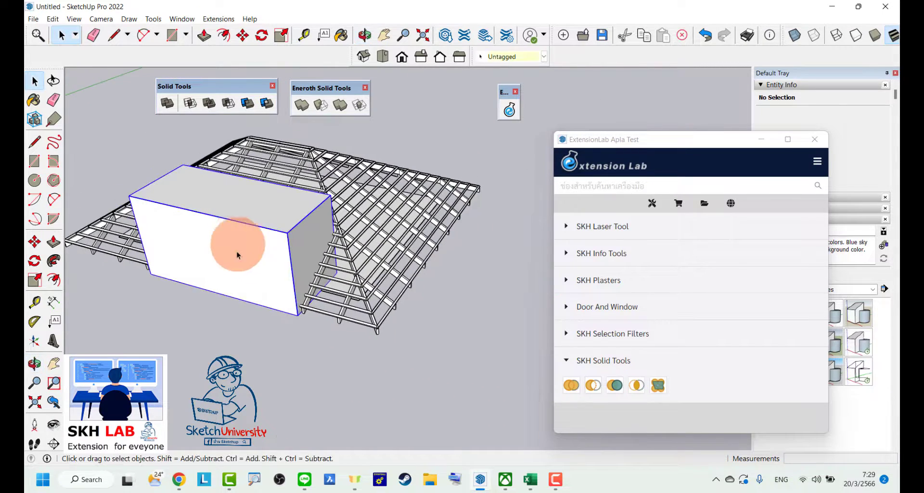
{"action": "key", "text": "m"}
{"action": "left_click", "coordinate": [241, 251]}
{"action": "left_click_drag", "start_coordinate": [159, 331], "coordinate": [158, 329]}
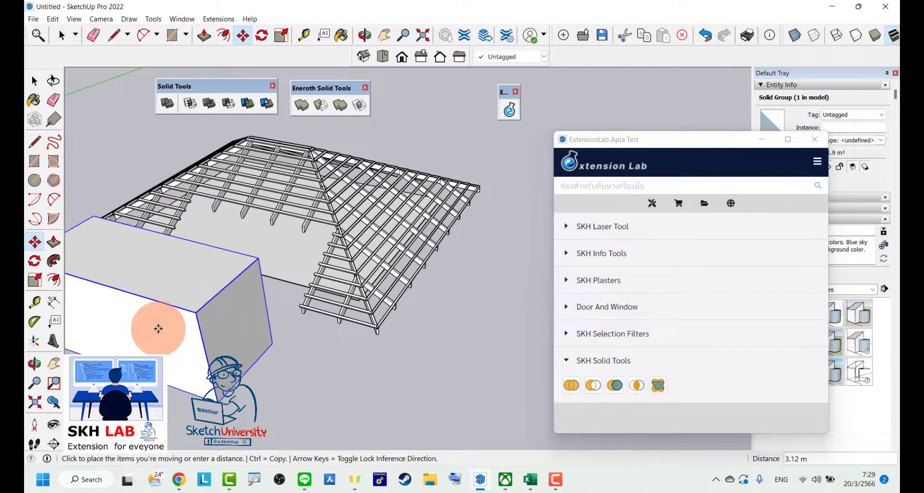
{"action": "left_click", "coordinate": [158, 329]}
{"action": "key", "text": "space"}
{"action": "scroll", "coordinate": [175, 258], "scroll_direction": "down", "scroll_amount": 5}
{"action": "scroll", "coordinate": [320, 308], "scroll_direction": "down", "scroll_amount": 2}
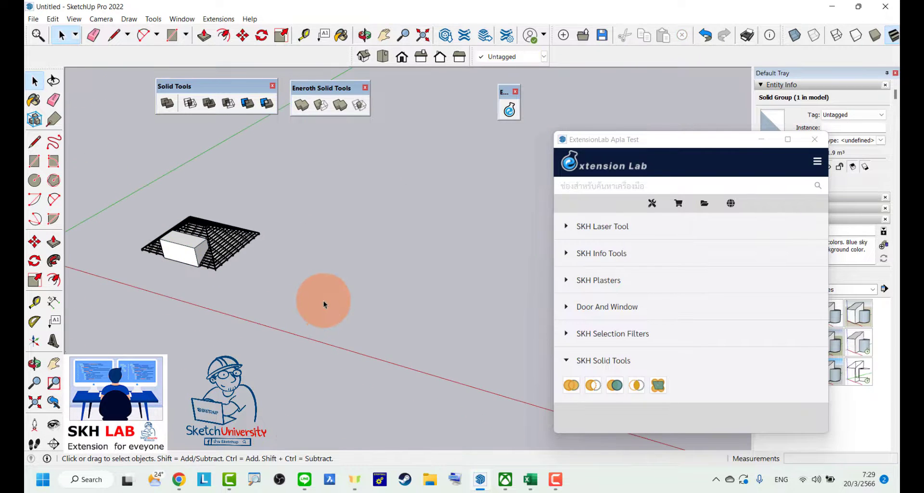
{"action": "scroll", "coordinate": [324, 304], "scroll_direction": "up", "scroll_amount": 1}
- Draw a base rectangle, pull it up into a tall box, and group it as a solid
{"action": "key", "text": "r"}
{"action": "left_click", "coordinate": [290, 290]}
{"action": "left_click", "coordinate": [409, 304]}
{"action": "key", "text": "p"}
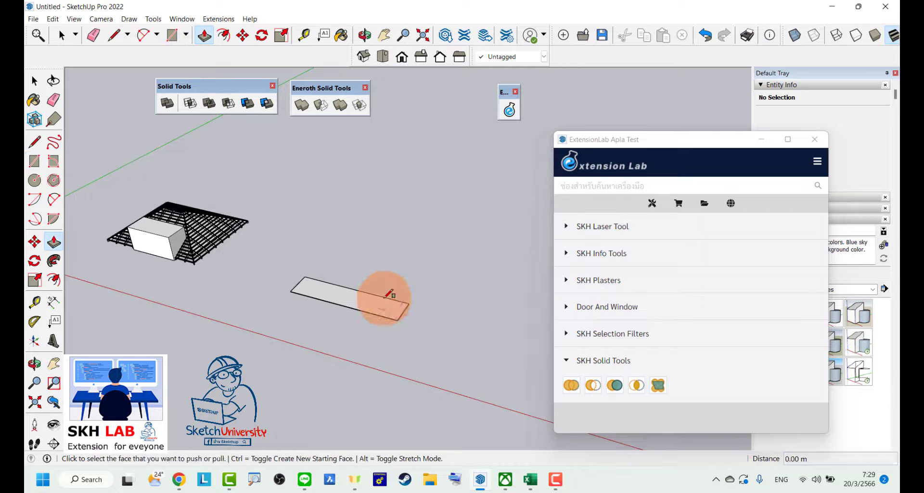
{"action": "left_click_drag", "start_coordinate": [387, 294], "coordinate": [385, 140]}
{"action": "key", "text": "space"}
{"action": "triple_click", "coordinate": [391, 145]}
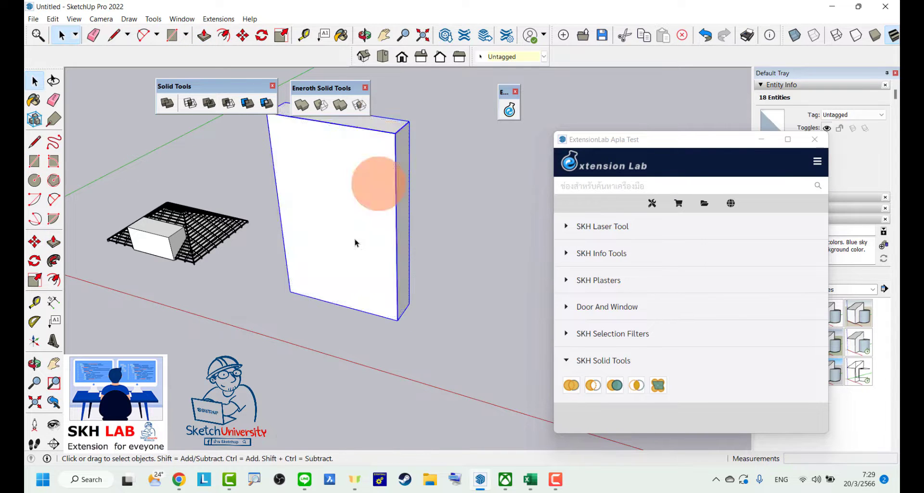
{"action": "mouse_move", "coordinate": [356, 243]}
{"action": "middle_mouse_down"}
{"action": "mouse_move", "coordinate": [305, 273]}
{"action": "mouse_move", "coordinate": [295, 223]}
{"action": "middle_mouse_up"}
{"action": "key", "text": "g"}
- Draw a rectangle over the wall box's front face and select the wall group
{"action": "key", "text": "r"}
{"action": "middle_click_drag", "start_coordinate": [304, 368], "coordinate": [279, 181]}
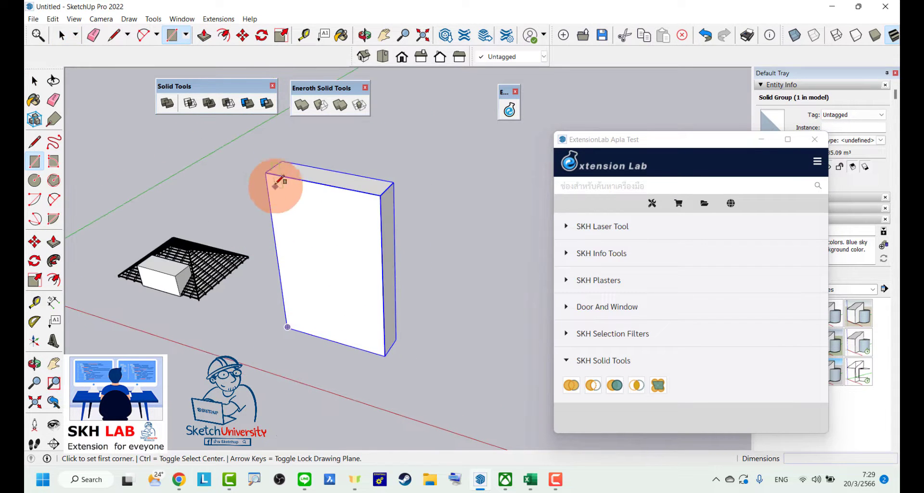
{"action": "left_click_drag", "start_coordinate": [267, 173], "coordinate": [384, 353]}
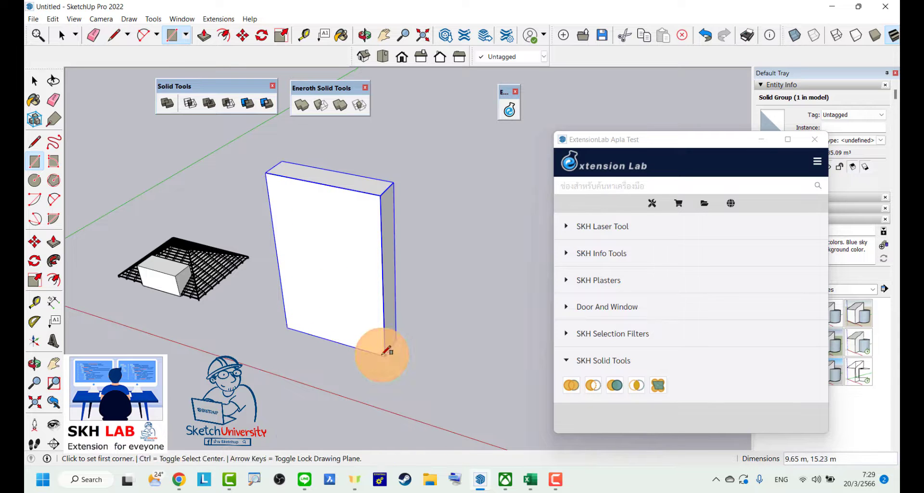
{"action": "key", "text": "p"}
{"action": "key", "text": "space"}
{"action": "left_click", "coordinate": [373, 290]}
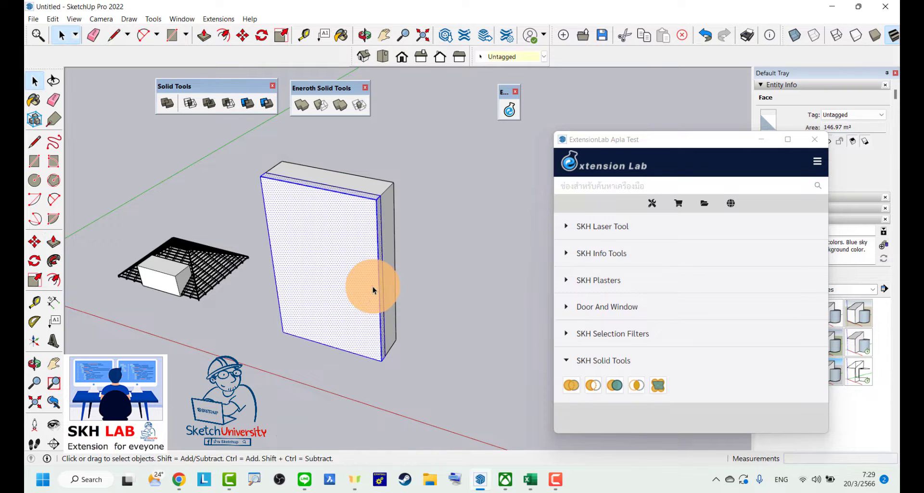
{"action": "left_click", "coordinate": [373, 289]}
{"action": "scroll", "coordinate": [388, 197], "scroll_direction": "up", "scroll_amount": 3}
- Select the three stacked wall layers and orbit to inspect the layered wall
{"action": "key", "text": "m"}
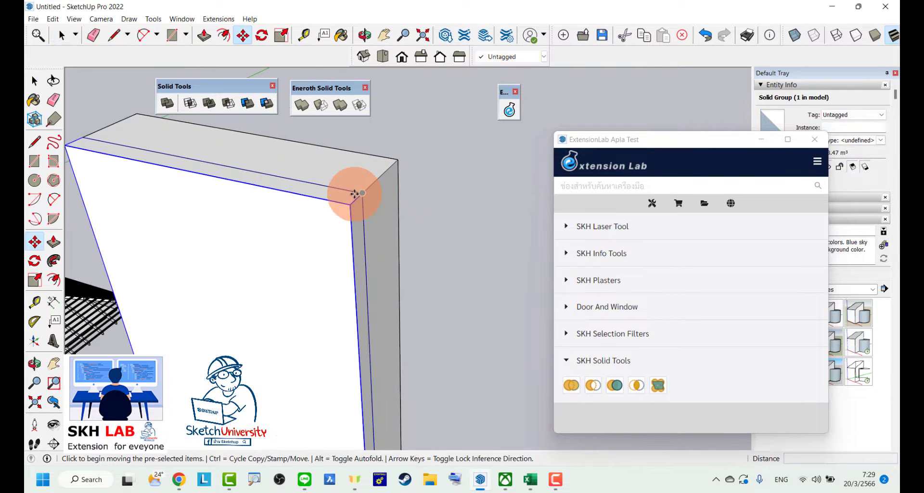
{"action": "key", "text": "space"}
{"action": "scroll", "coordinate": [354, 194], "scroll_direction": "down", "scroll_amount": 2}
{"action": "scroll", "coordinate": [380, 211], "scroll_direction": "down", "scroll_amount": 3}
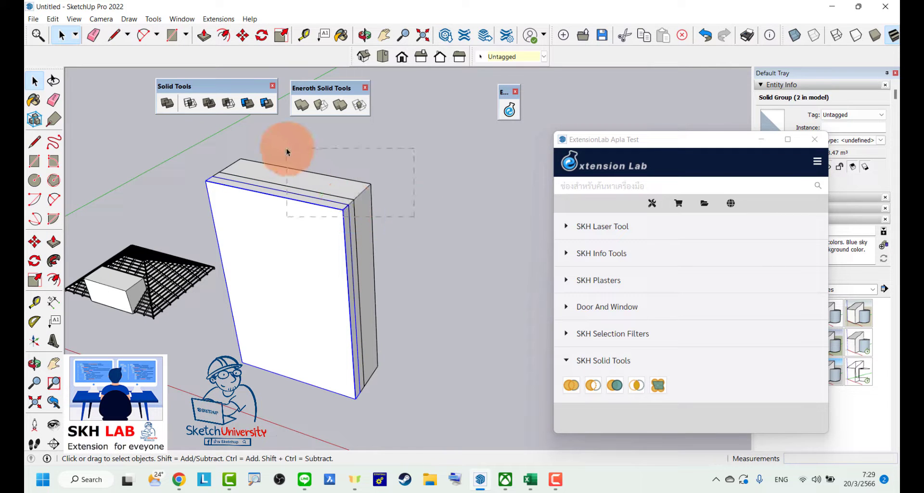
{"action": "left_click_drag", "start_coordinate": [287, 152], "coordinate": [286, 152]}
{"action": "middle_click_drag", "start_coordinate": [350, 223], "coordinate": [369, 225]}
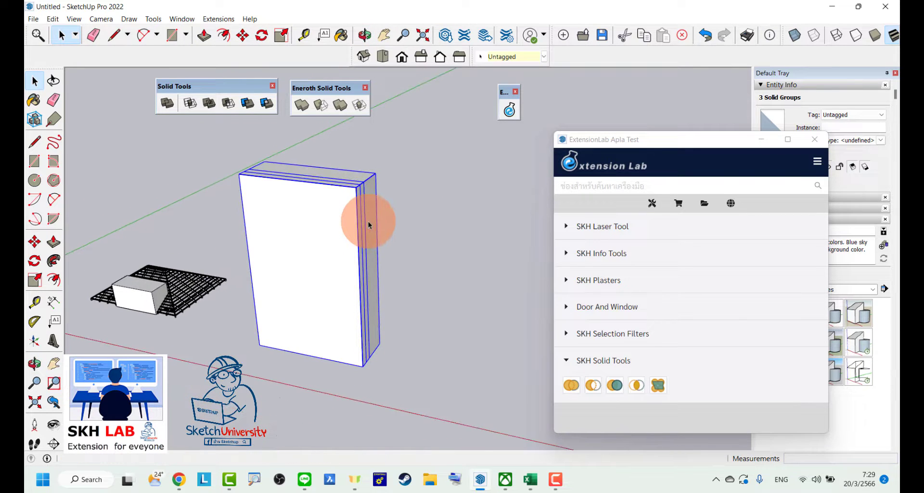
{"action": "left_click", "coordinate": [441, 258]}
{"action": "middle_click_drag", "start_coordinate": [441, 258], "coordinate": [432, 251]}
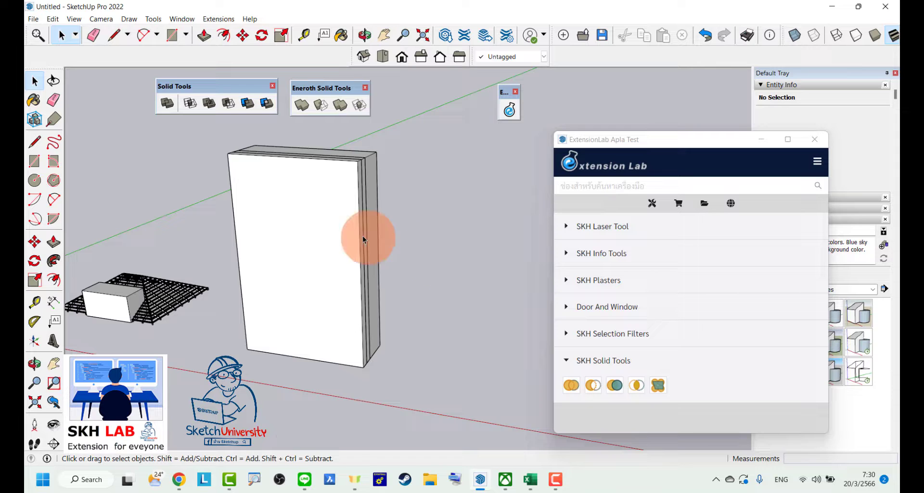
- Draw a window rectangle on the wall and offset it inward into a frame ring
{"action": "key", "text": "r"}
{"action": "left_click", "coordinate": [249, 187]}
{"action": "left_click", "coordinate": [325, 289]}
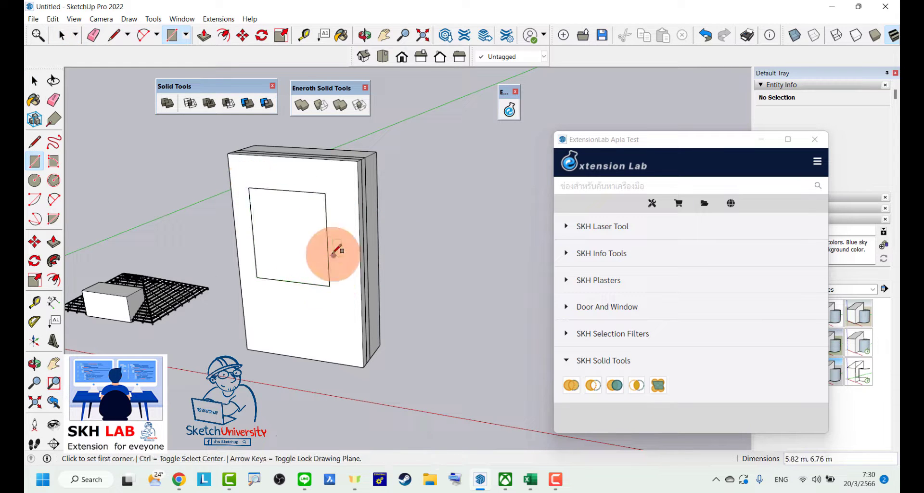
{"action": "scroll", "coordinate": [328, 245], "scroll_direction": "up", "scroll_amount": 3}
{"action": "key", "text": "f"}
{"action": "left_click", "coordinate": [311, 200]}
{"action": "left_click", "coordinate": [318, 208]}
{"action": "key", "text": "space"}
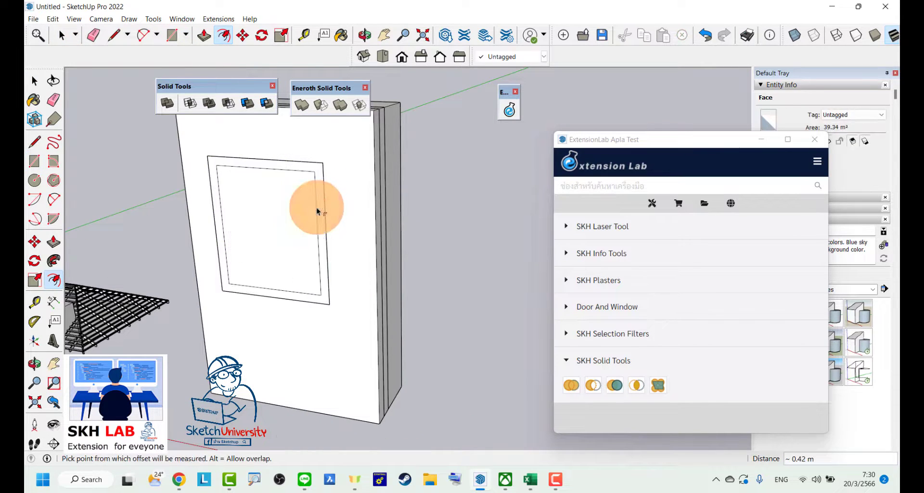
{"action": "left_click", "coordinate": [280, 229]}
- Pull the ring outward into a 3D frame and group it as a solid
{"action": "middle_click_drag", "start_coordinate": [320, 221], "coordinate": [306, 268]}
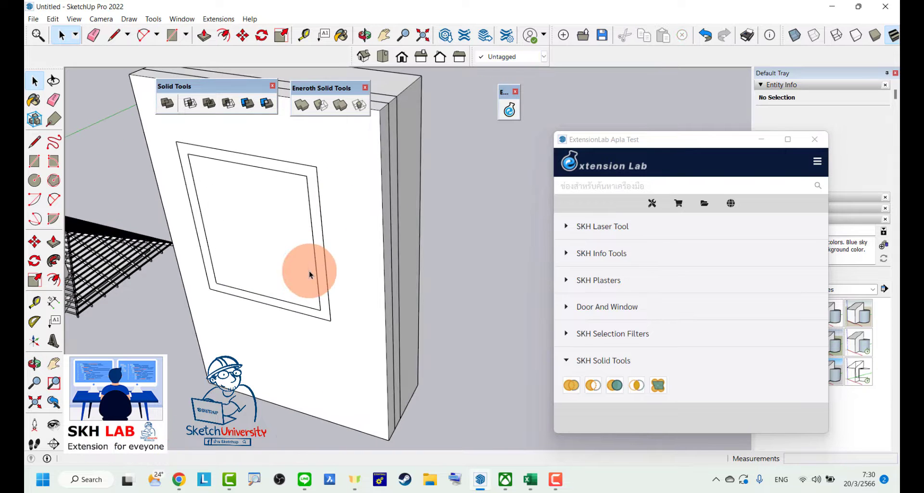
{"action": "key", "text": "p"}
{"action": "left_click", "coordinate": [314, 238]}
{"action": "key", "text": "space"}
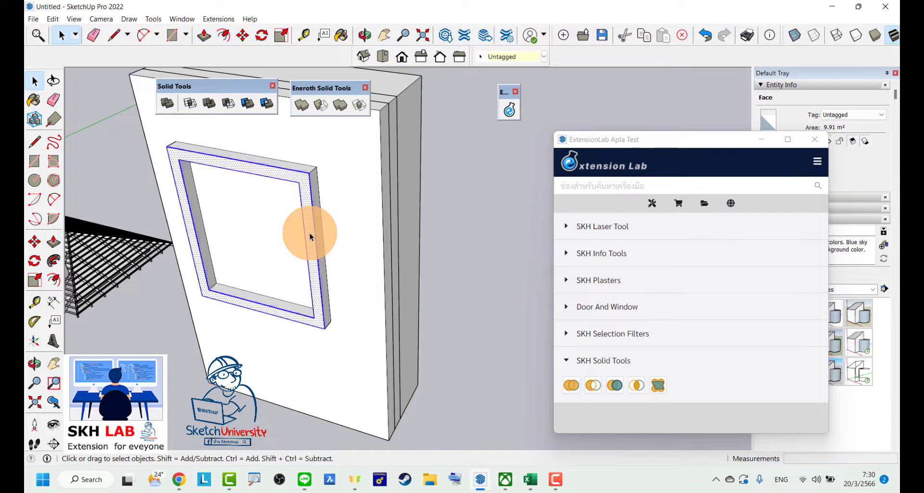
{"action": "key", "text": "ctrl+g"}
{"action": "middle_click_drag", "start_coordinate": [336, 247], "coordinate": [310, 288]}
- Move the frame into the wall, then out in front of the wall to the lower left
{"action": "key", "text": "m"}
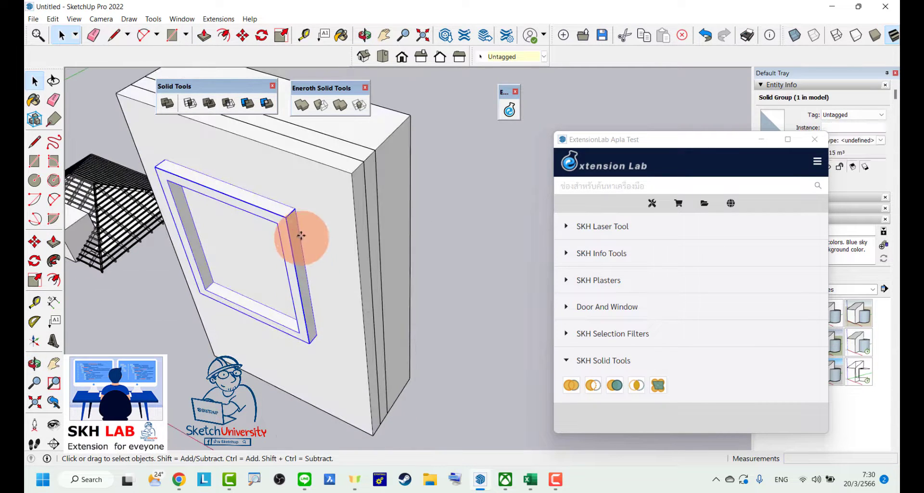
{"action": "left_click", "coordinate": [284, 218]}
{"action": "left_click", "coordinate": [295, 206]}
{"action": "key", "text": "space"}
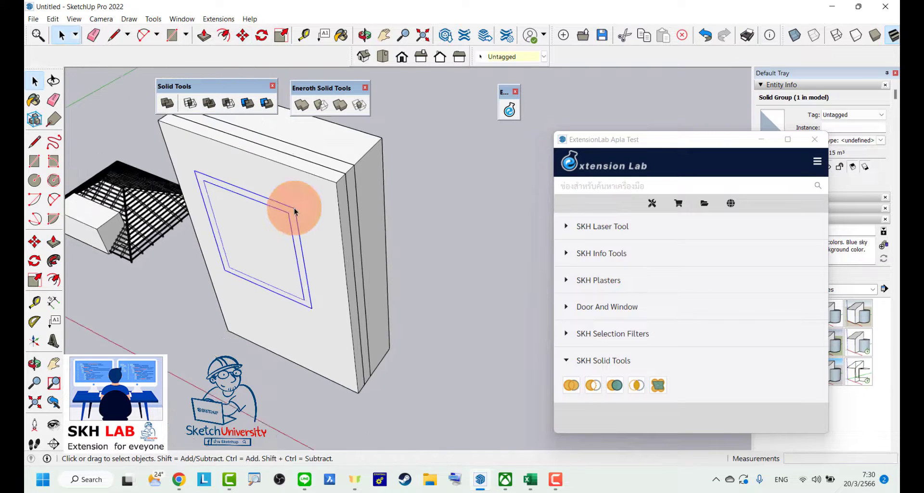
{"action": "middle_click_drag", "start_coordinate": [295, 206], "coordinate": [296, 240]}
{"action": "key", "text": "m"}
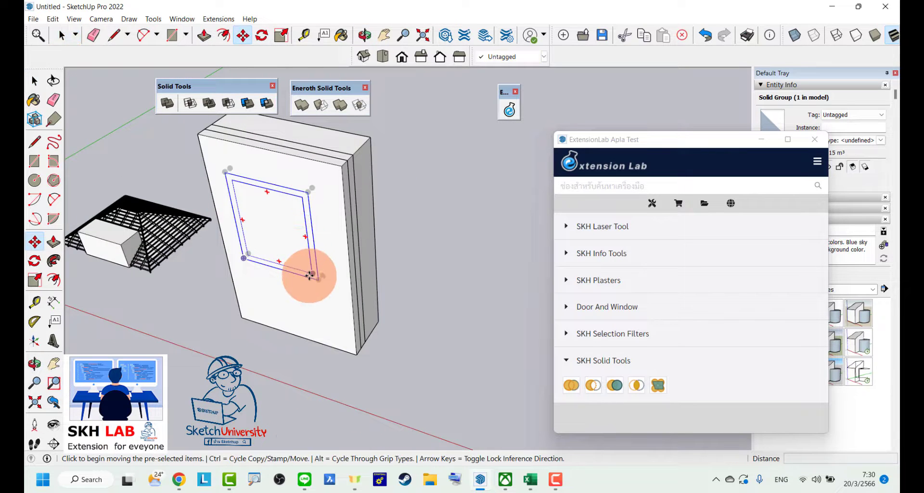
{"action": "left_click", "coordinate": [308, 277]}
{"action": "left_click", "coordinate": [202, 344]}
{"action": "key", "text": "space"}
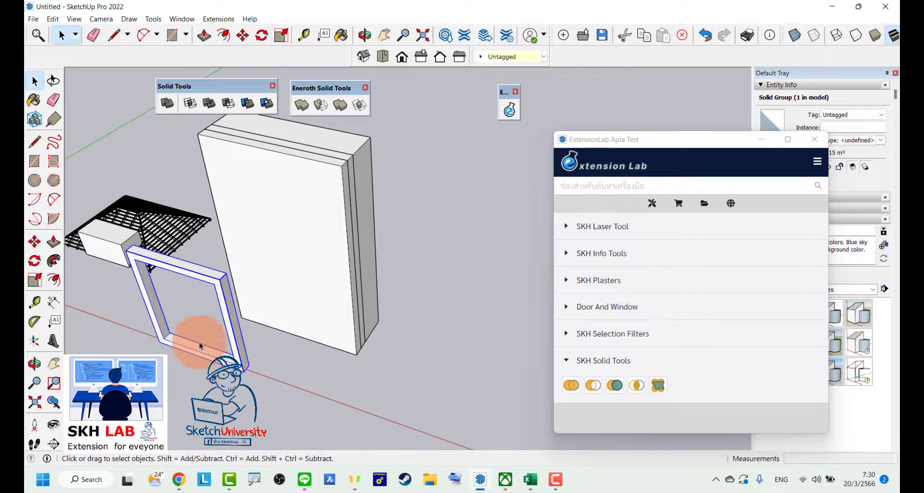
{"action": "mouse_move", "coordinate": [196, 340]}
{"action": "middle_mouse_down"}
{"action": "mouse_move", "coordinate": [231, 303]}
{"action": "mouse_move", "coordinate": [152, 222]}
{"action": "middle_mouse_up"}
{"action": "mouse_move", "coordinate": [154, 212]}
{"action": "left_mouse_down"}
{"action": "mouse_move", "coordinate": [284, 356]}
{"action": "mouse_move", "coordinate": [295, 346]}
{"action": "left_mouse_up"}
- Cut the frame's shape out of the wall with the SKH solid trim tool
{"action": "key", "text": "space"}
{"action": "middle_click_drag", "start_coordinate": [295, 346], "coordinate": [320, 294]}
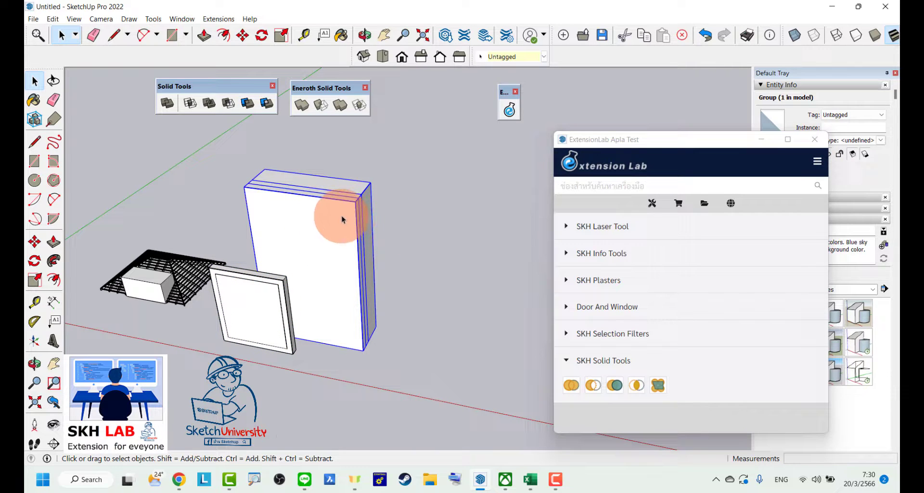
{"action": "left_click", "coordinate": [658, 385]}
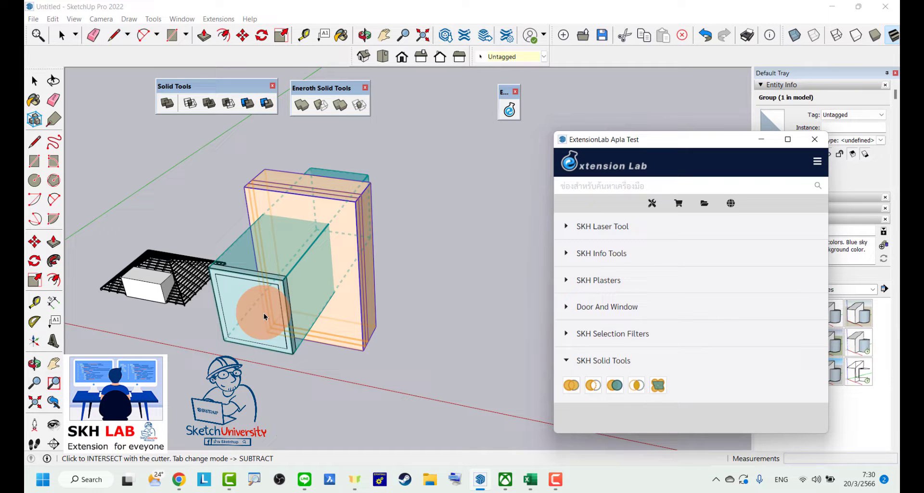
{"action": "middle_click_drag", "start_coordinate": [275, 325], "coordinate": [235, 292]}
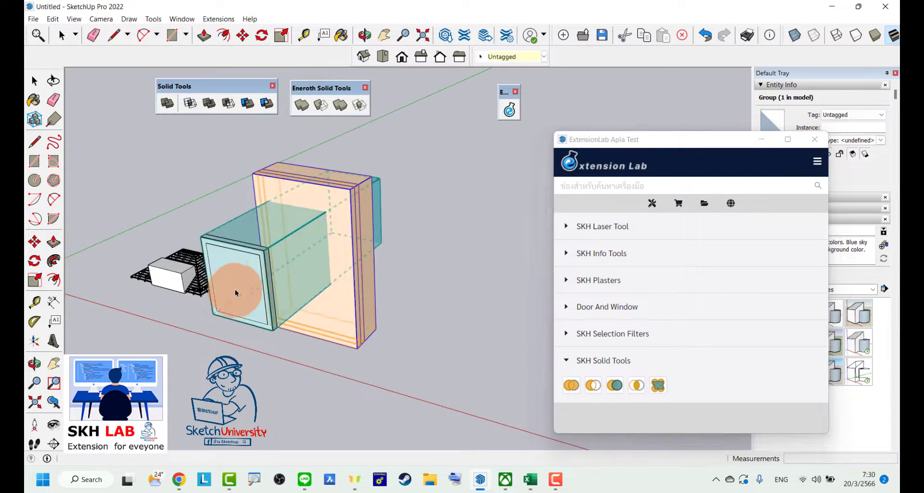
{"action": "left_click", "coordinate": [234, 272]}
{"action": "key", "text": "space"}
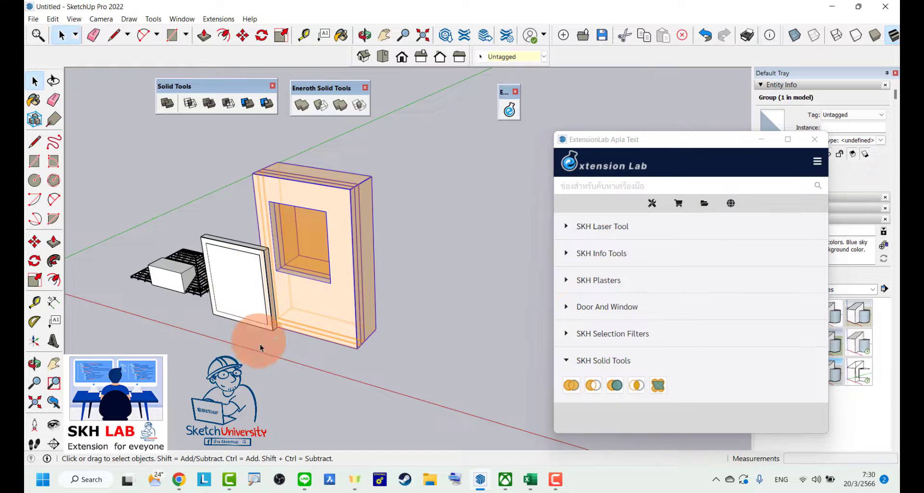
- Delete the face filling the frame and move the frame into the wall opening
{"action": "left_click", "coordinate": [260, 339]}
{"action": "key", "text": "Delete"}
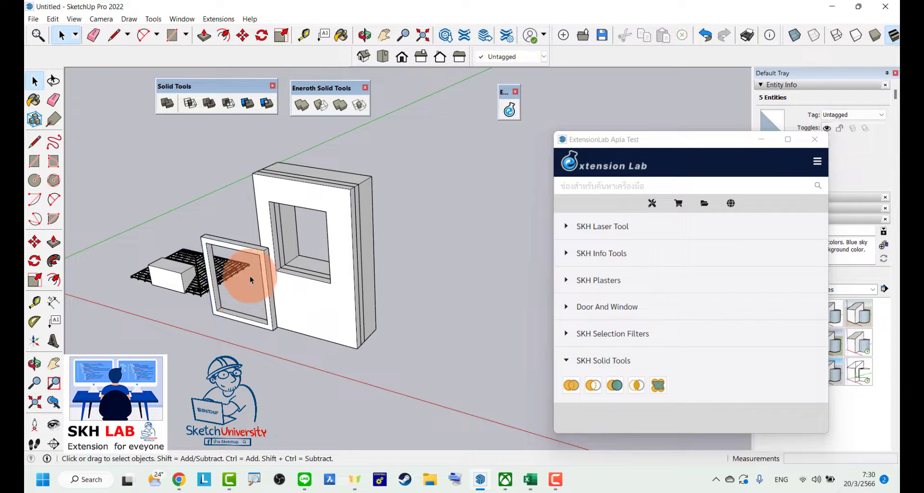
{"action": "middle_click_drag", "start_coordinate": [250, 276], "coordinate": [256, 284]}
{"action": "left_click", "coordinate": [291, 331]}
{"action": "scroll", "coordinate": [277, 346], "scroll_direction": "up", "scroll_amount": 3}
{"action": "key", "text": "m"}
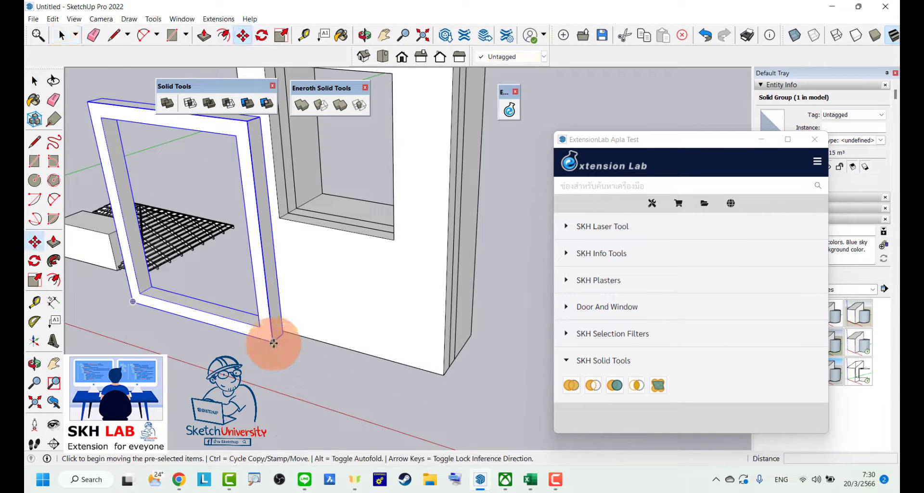
{"action": "left_click", "coordinate": [268, 336]}
{"action": "left_click", "coordinate": [388, 239]}
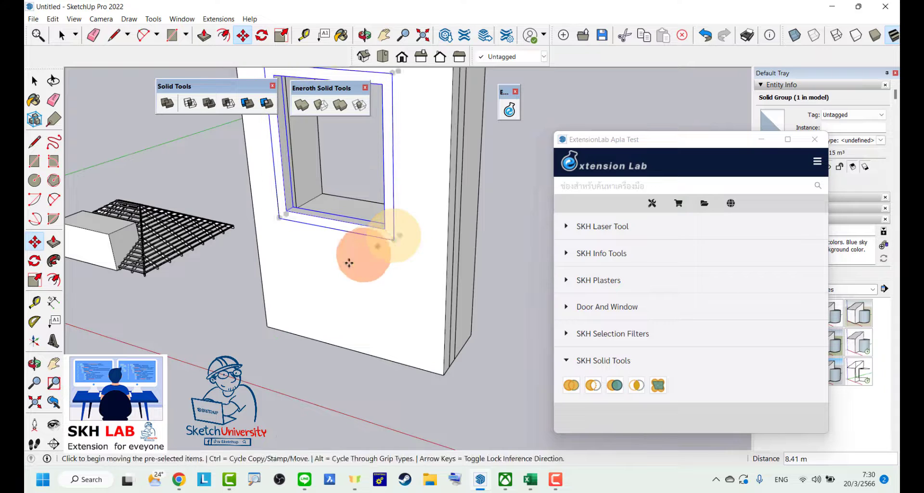
{"action": "key", "text": "space"}
{"action": "scroll", "coordinate": [350, 256], "scroll_direction": "down", "scroll_amount": 5}
{"action": "mouse_move", "coordinate": [284, 362]}
{"action": "middle_mouse_down"}
{"action": "mouse_move", "coordinate": [497, 291]}
{"action": "mouse_move", "coordinate": [207, 287]}
{"action": "middle_mouse_up"}
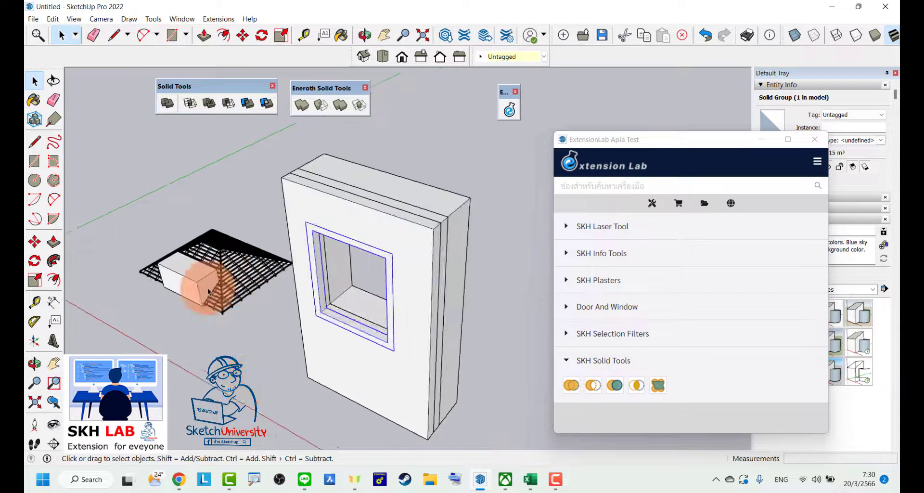
{"action": "scroll", "coordinate": [324, 274], "scroll_direction": "up", "scroll_amount": 2}
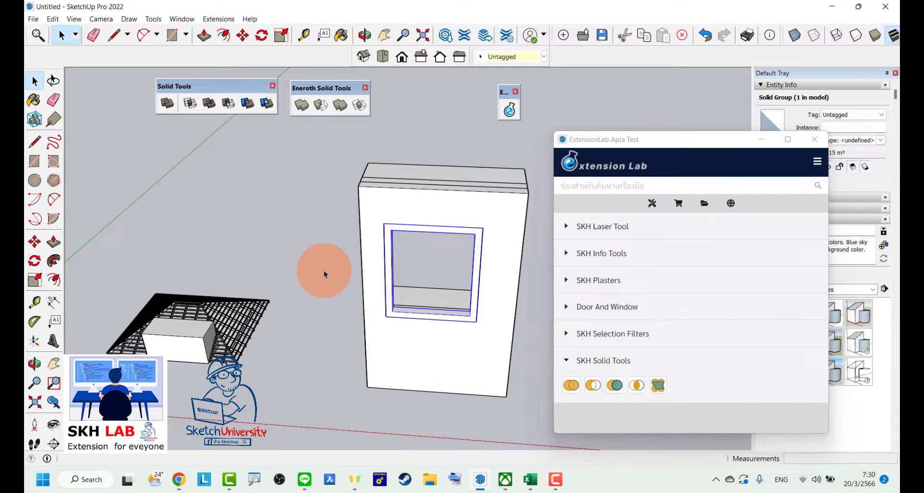